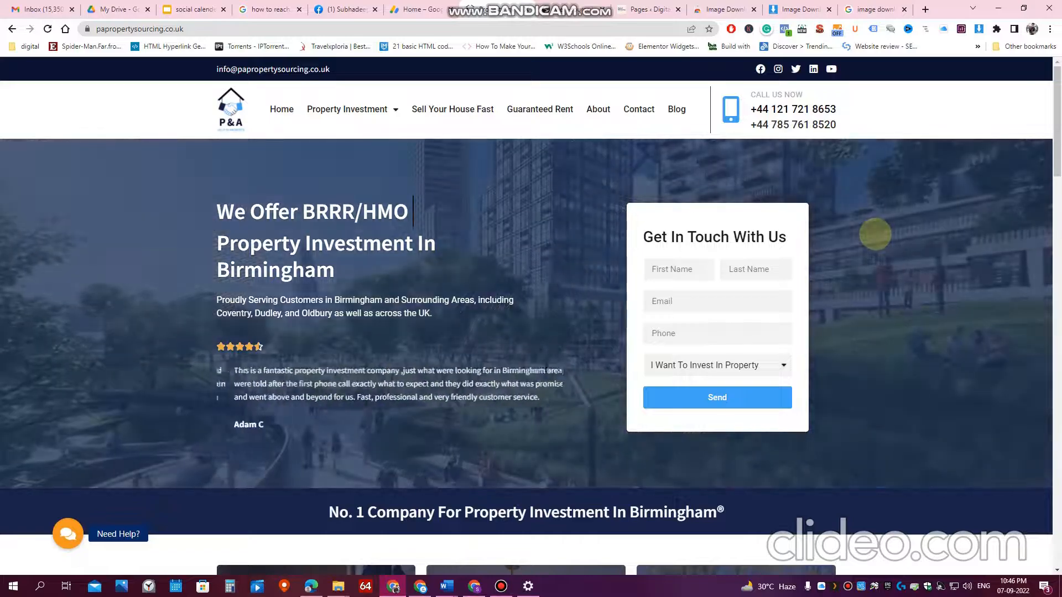
Step: Examine the hero section, the "No. 1 Company For Property Investment In Birmingham" banner and the service cards on the papropertysourcing.co.uk home page
scroll(884, 232, down, 5)
scroll(884, 231, up, 5)
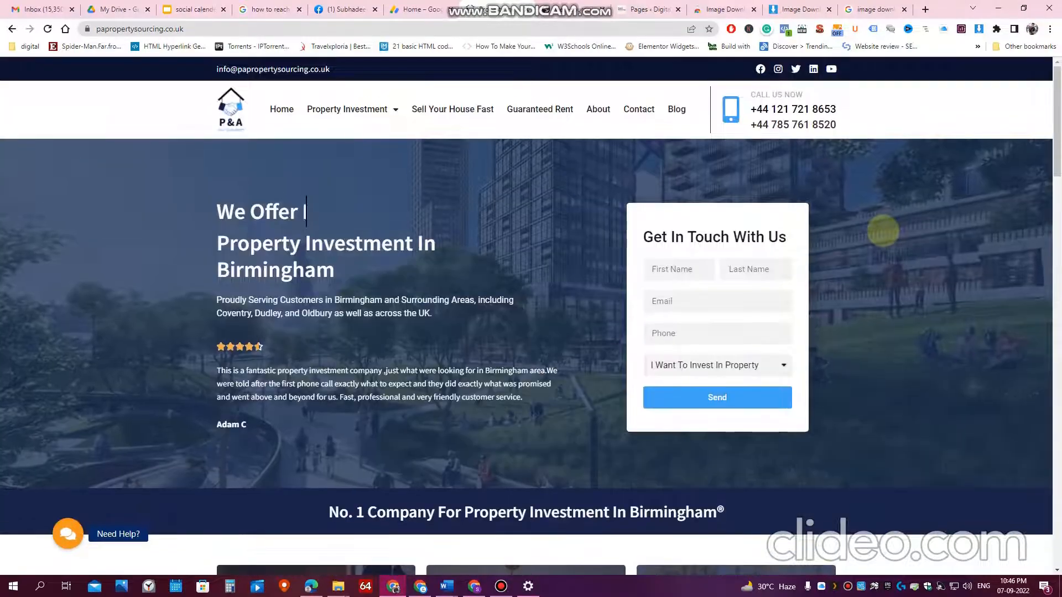
mouse_move(1056, 94)
mouse_down()
mouse_move(1054, 359)
mouse_move(1055, 67)
mouse_move(1053, 456)
mouse_move(1054, 109)
mouse_up()
scroll(894, 297, down, 3)
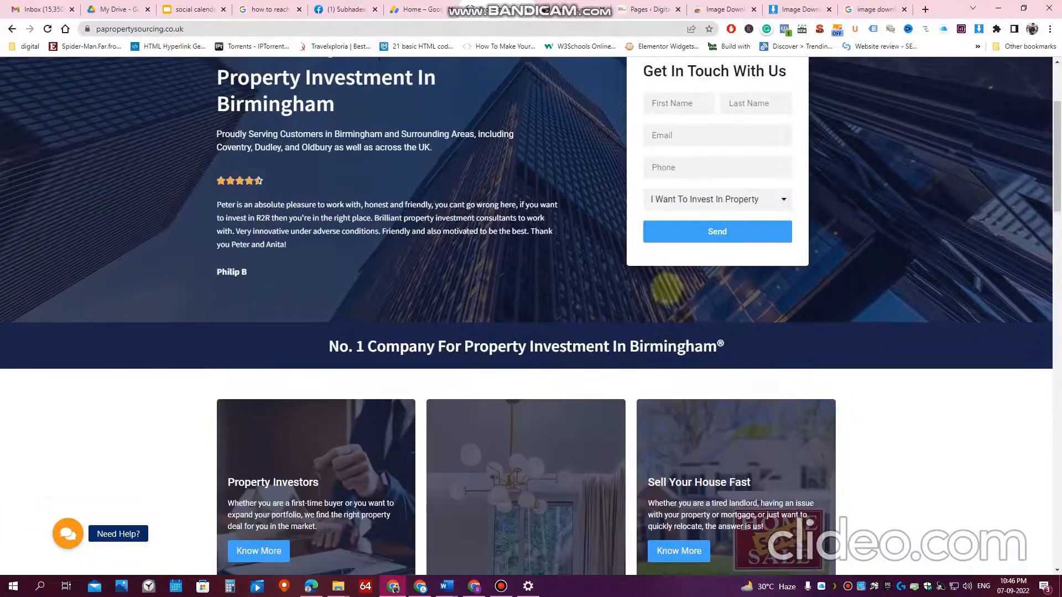
drag(714, 348, 301, 346)
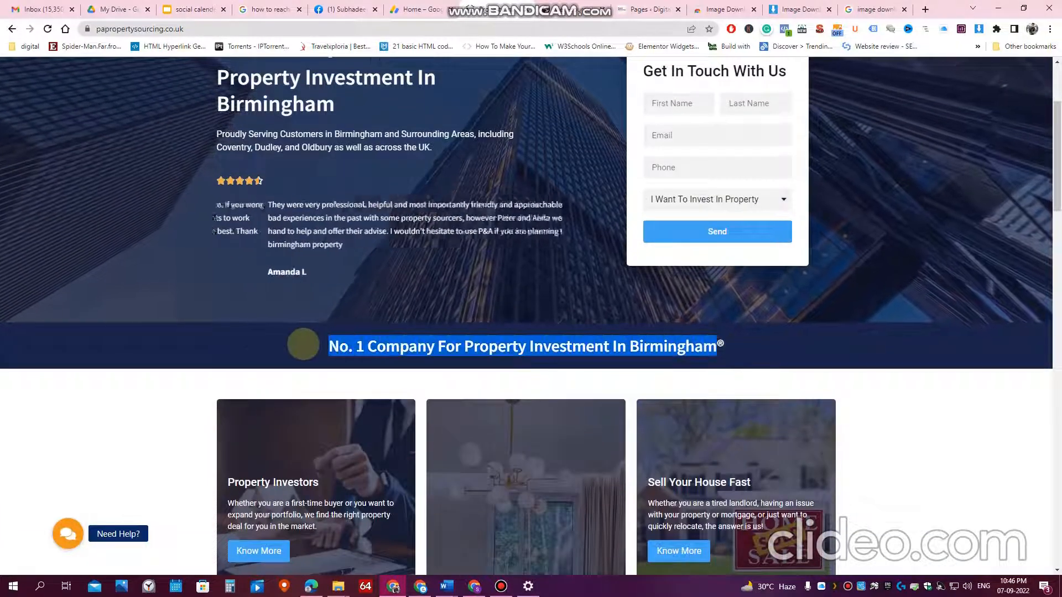
right_click(760, 344)
click(947, 350)
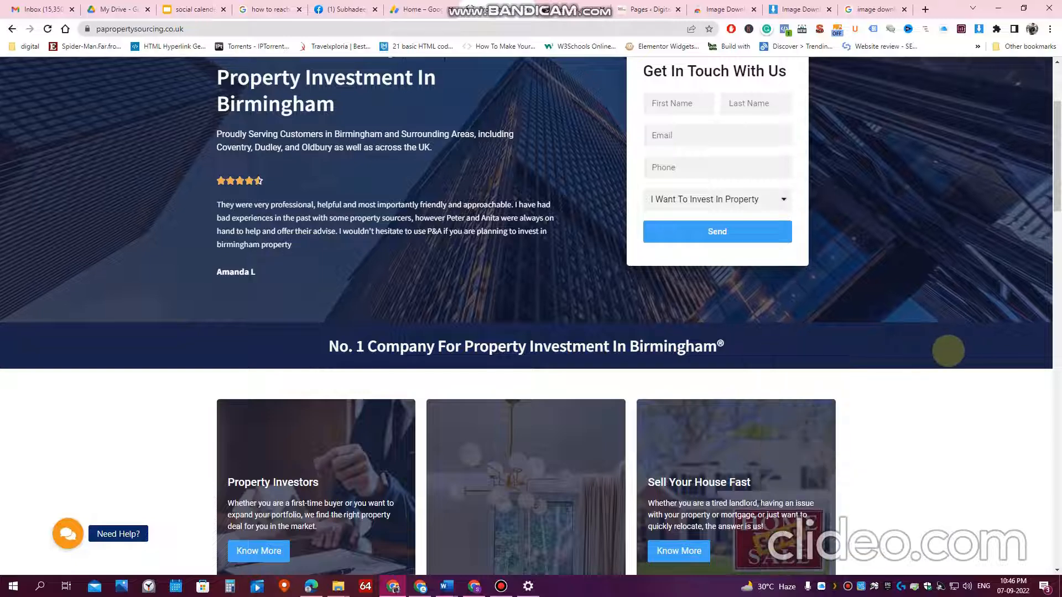
scroll(884, 331, down, 6)
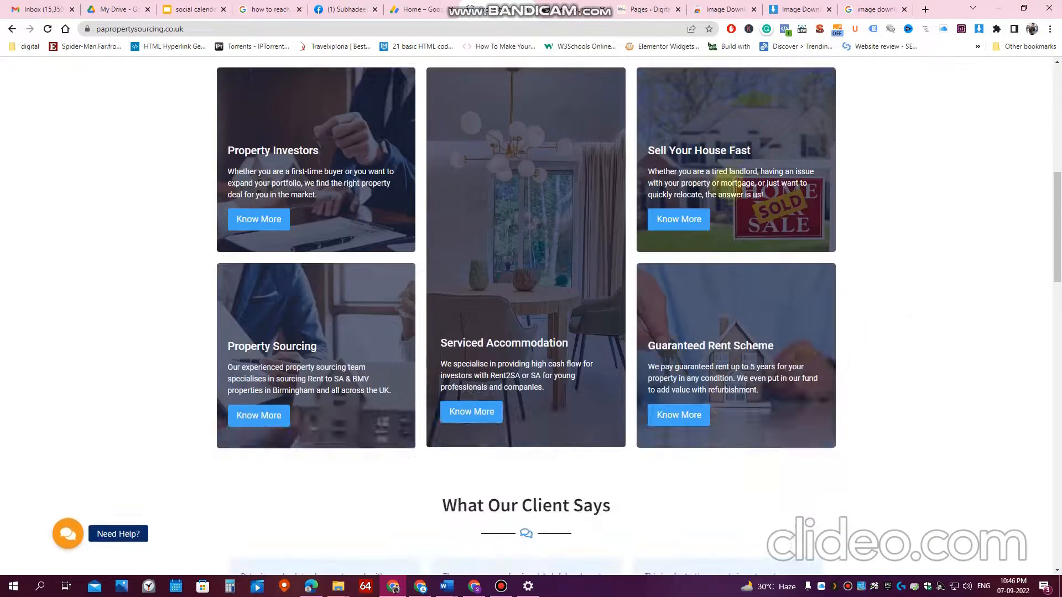
scroll(729, 183, up, 4)
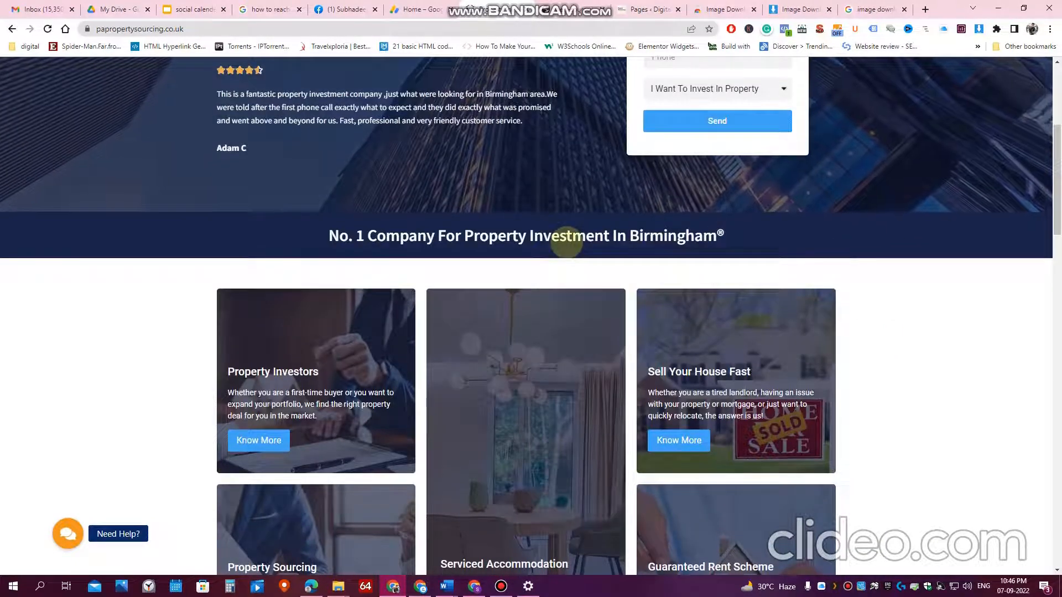
scroll(566, 242, up, 4)
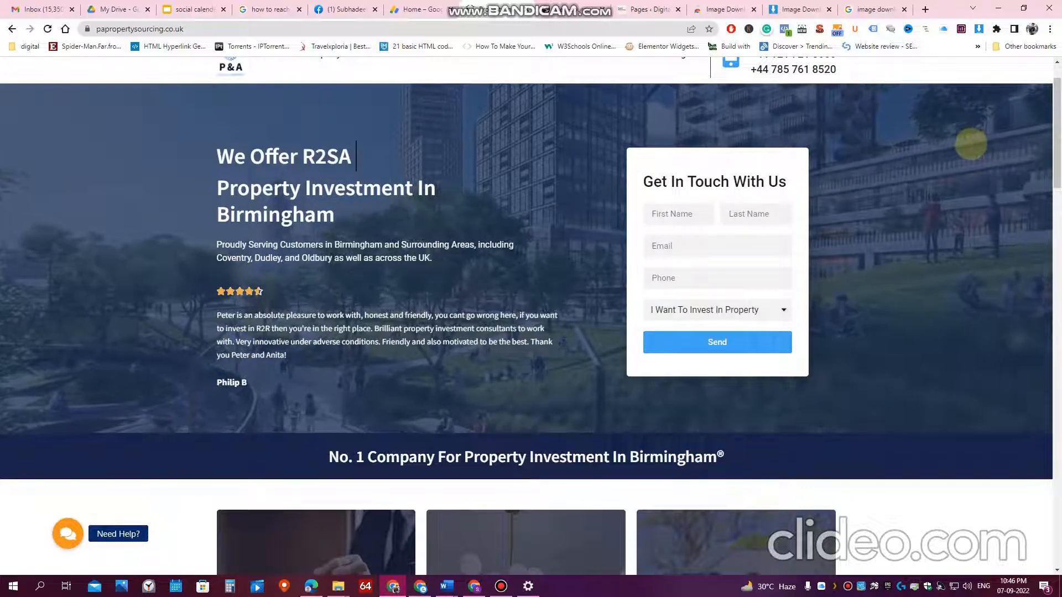
Step: Open the Image Downloader extension's Chrome Web Store page from the search results and locate it among the installed extensions
click(865, 9)
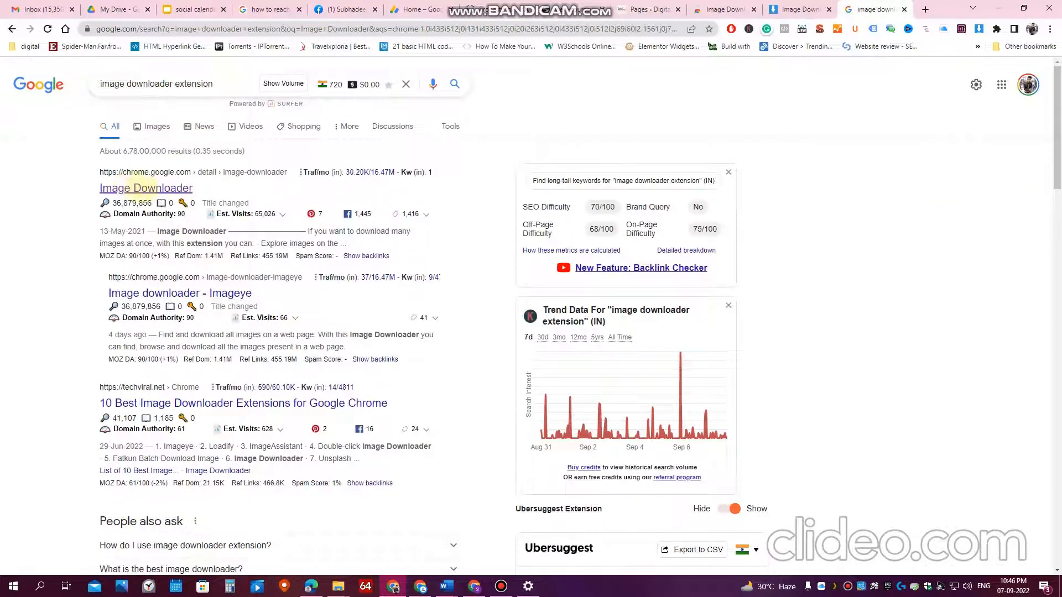
click(136, 189)
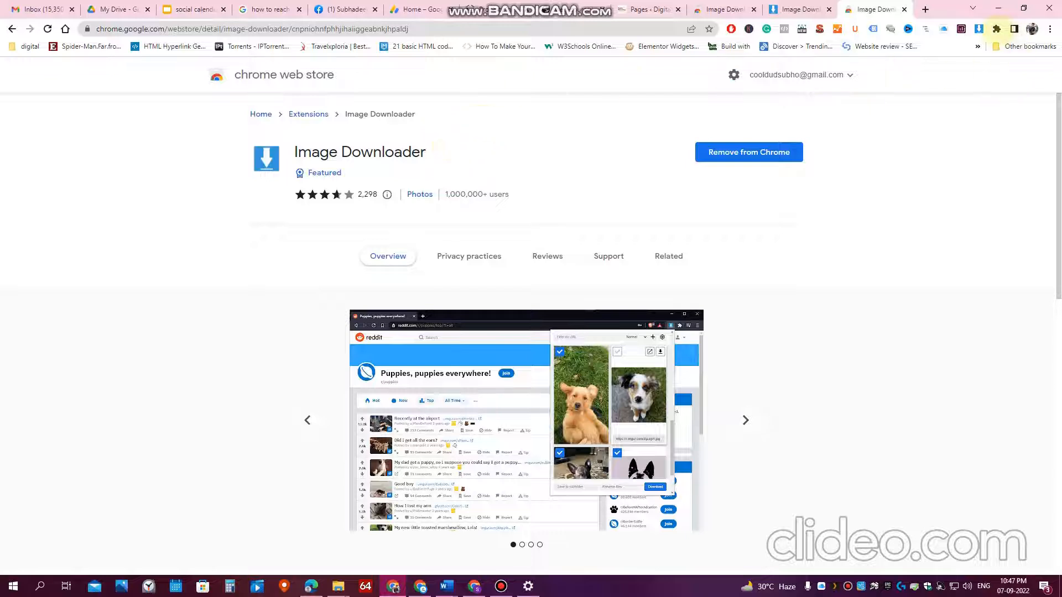
click(996, 29)
scroll(914, 205, down, 5)
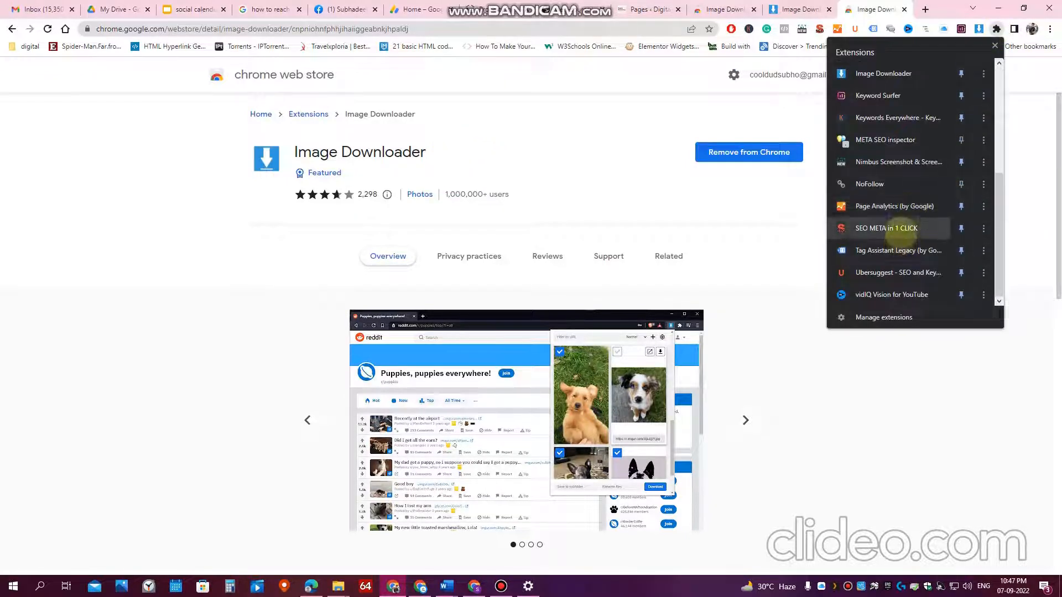
scroll(913, 184, up, 3)
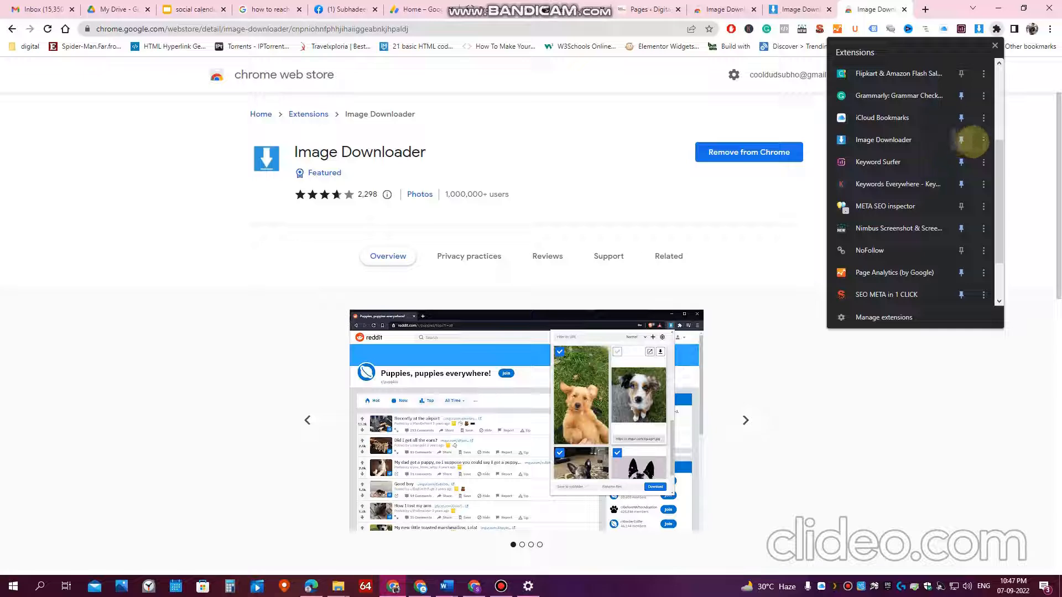
click(1045, 159)
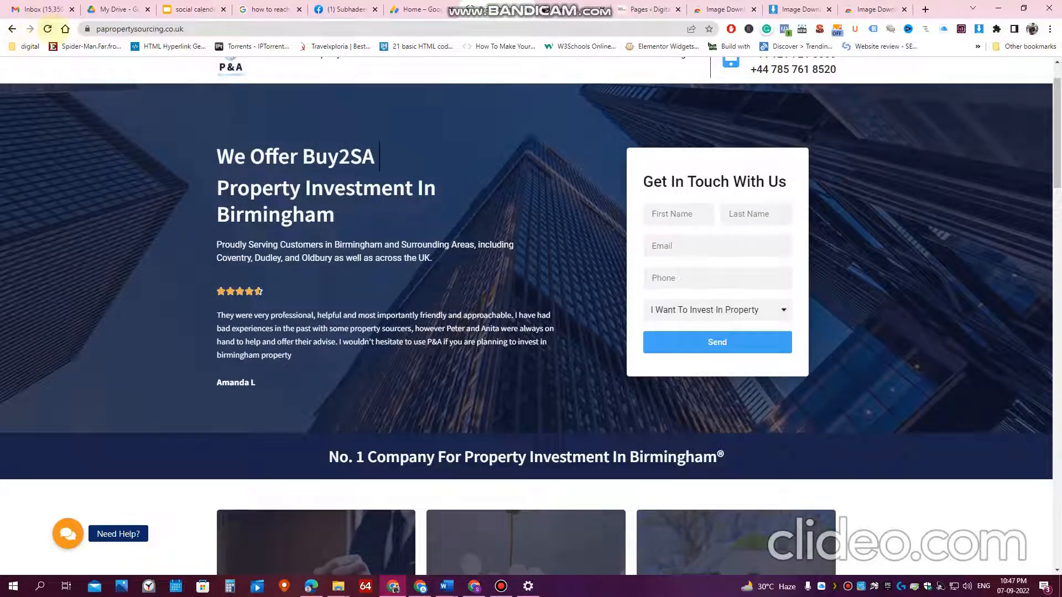
Step: Run Image Downloader on the papropertysourcing.co.uk home page and browse the images it collects
scroll(952, 145, up, 1)
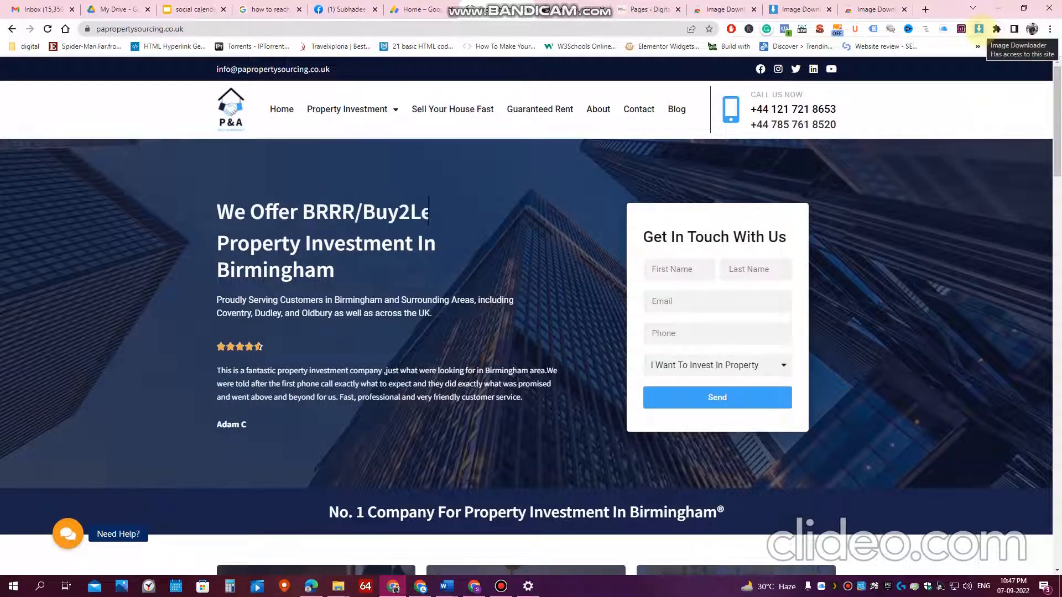
click(979, 29)
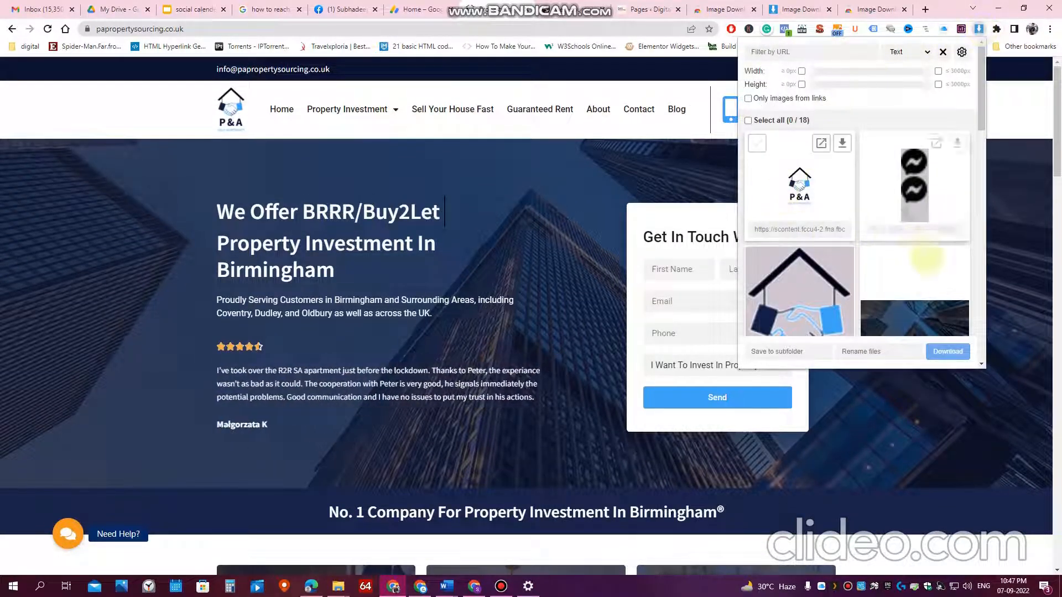
scroll(913, 243, down, 3)
scroll(914, 243, down, 5)
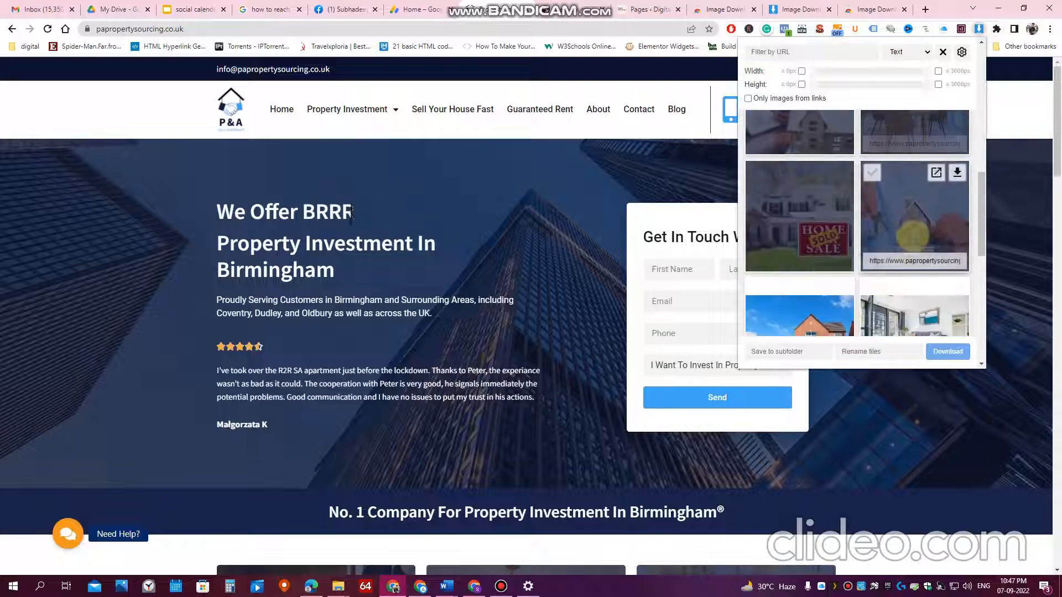
scroll(914, 228, down, 5)
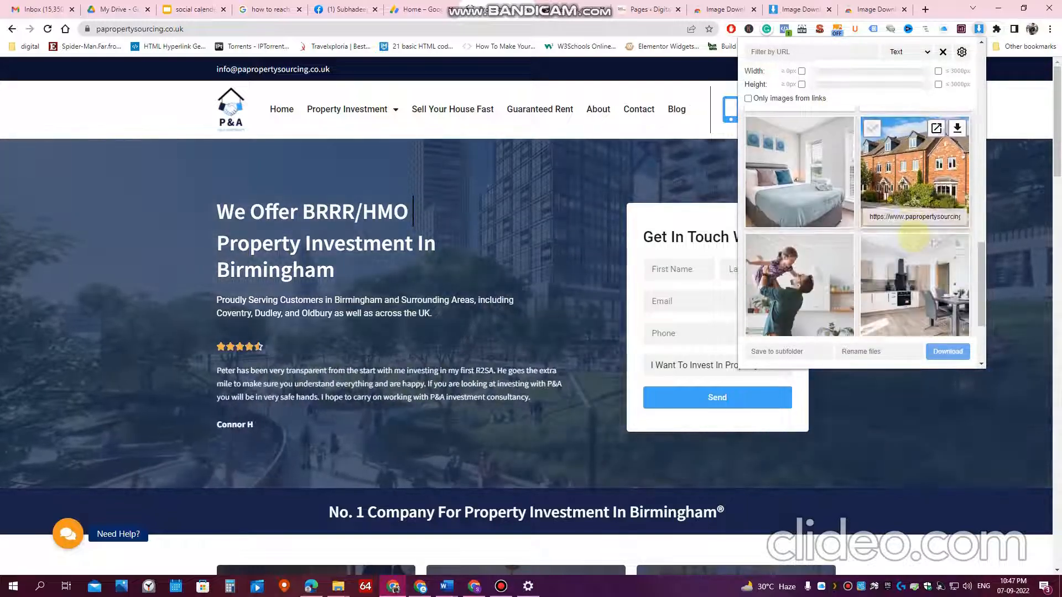
scroll(913, 239, up, 15)
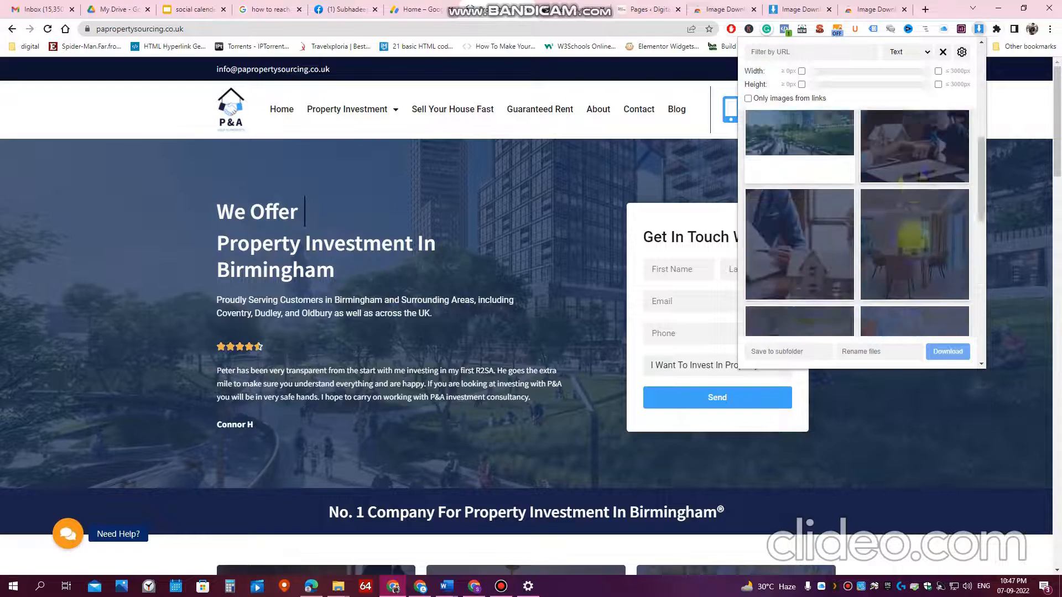
scroll(914, 243, down, 3)
Step: Compare the collected images with the home page's service cards, client testimonials section and "Call us in Birmingham, West Midlands" banner
scroll(520, 387, down, 15)
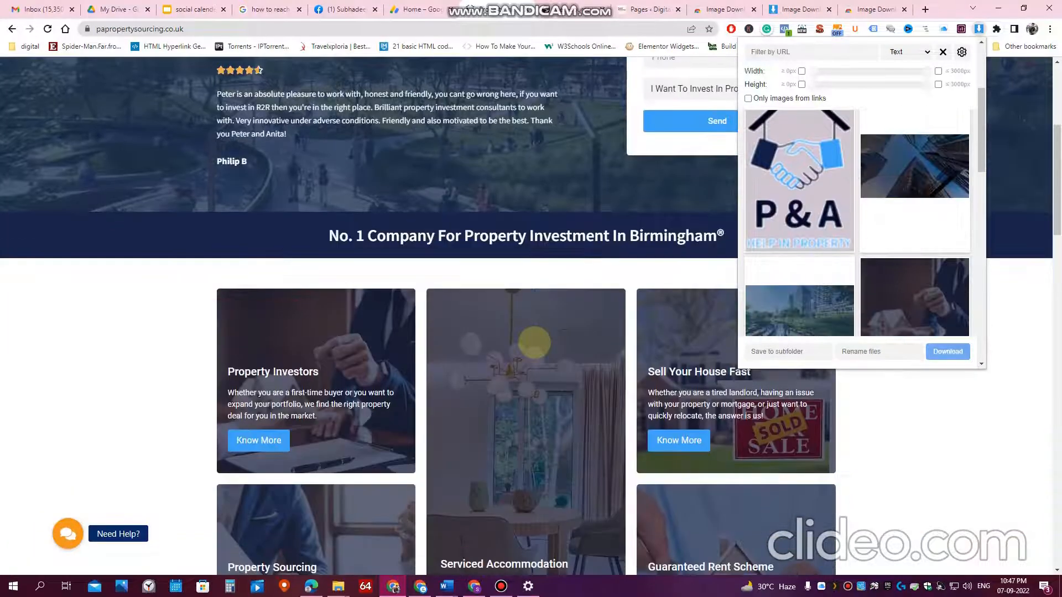
scroll(451, 338, up, 2)
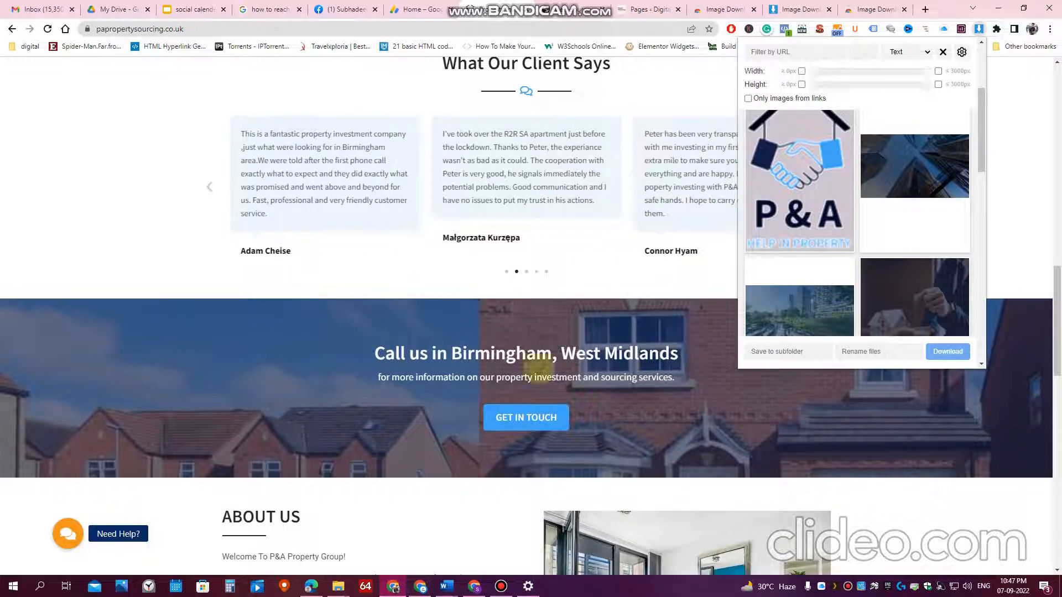
scroll(629, 408, down, 2)
scroll(629, 407, up, 2)
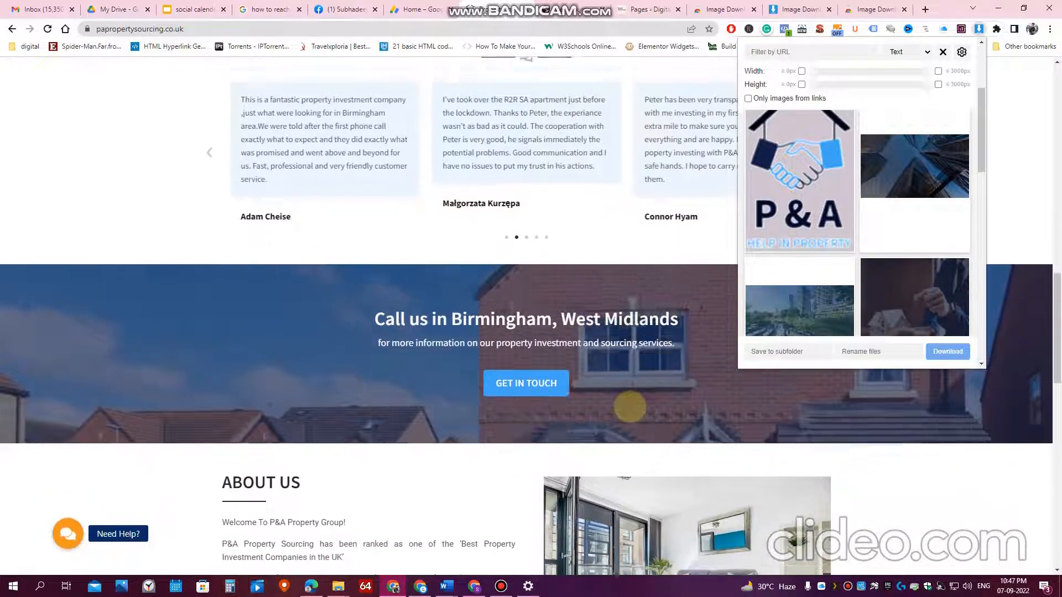
scroll(840, 277, down, 4)
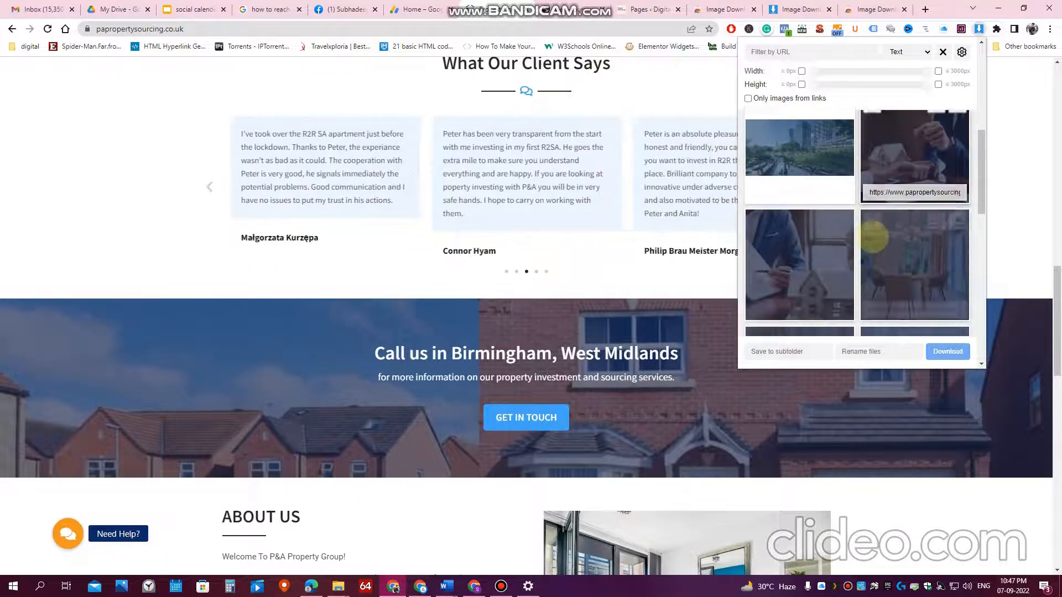
scroll(873, 229, down, 5)
scroll(873, 232, up, 4)
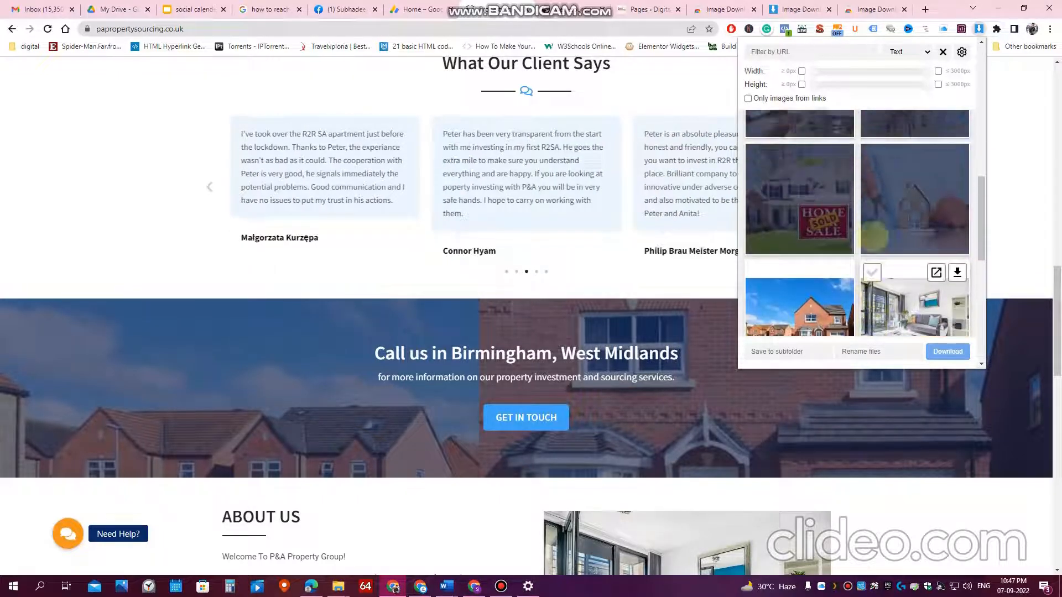
scroll(873, 237, up, 3)
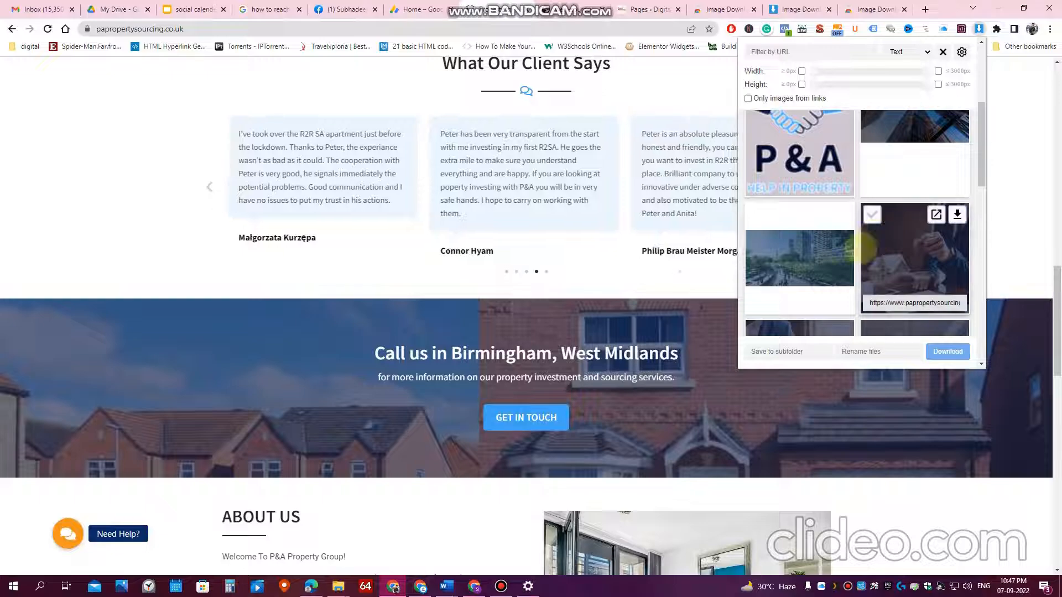
scroll(633, 365, down, 2)
scroll(634, 365, up, 5)
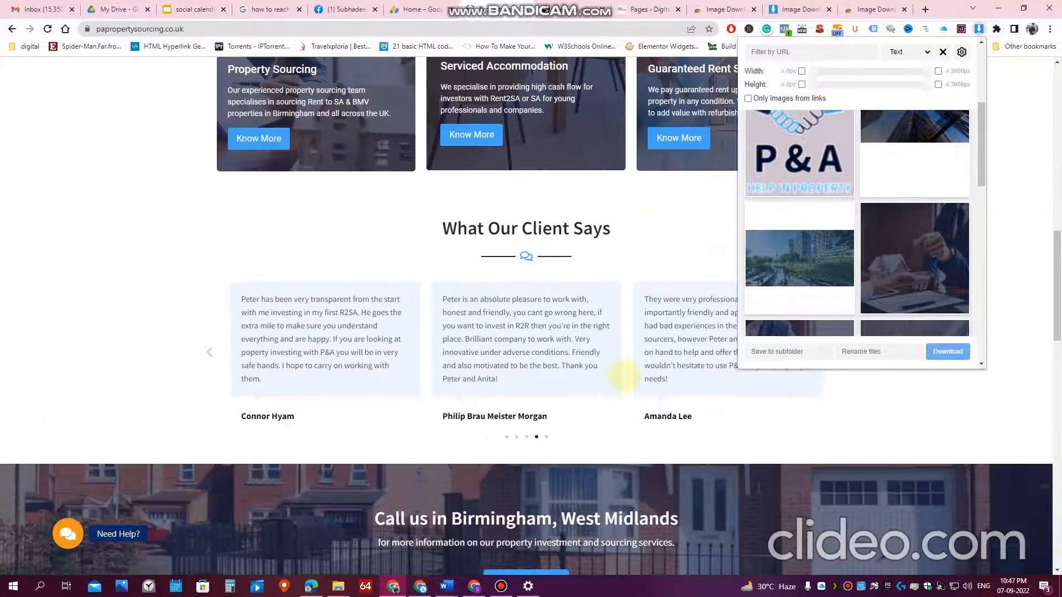
scroll(642, 360, down, 3)
scroll(918, 226, up, 3)
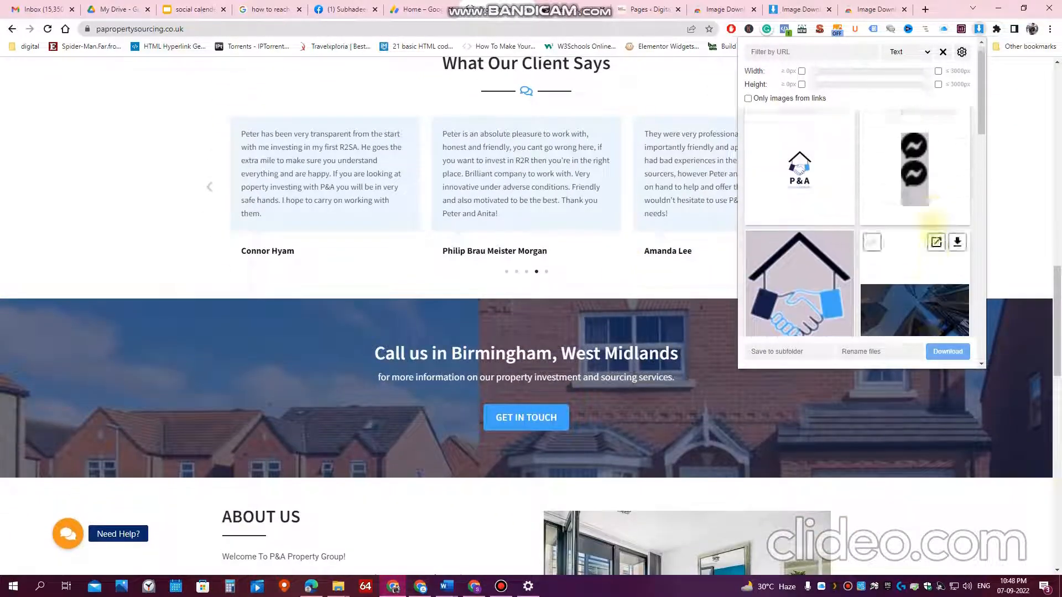
Step: Download the brick house photo used behind the "Call us in Birmingham, West Midlands" banner and view the downloaded file
scroll(931, 226, down, 5)
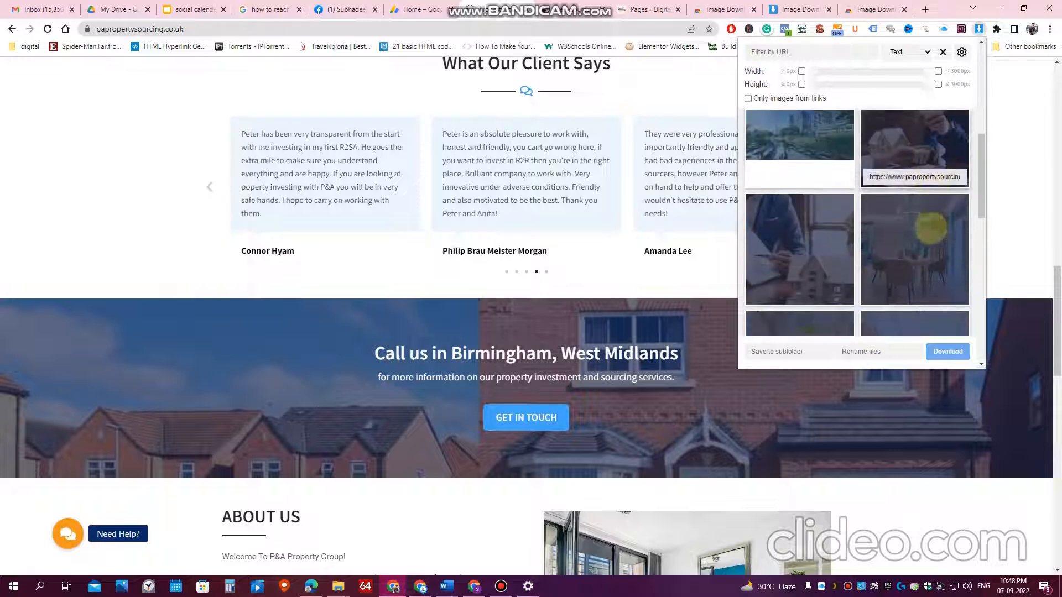
scroll(931, 227, down, 5)
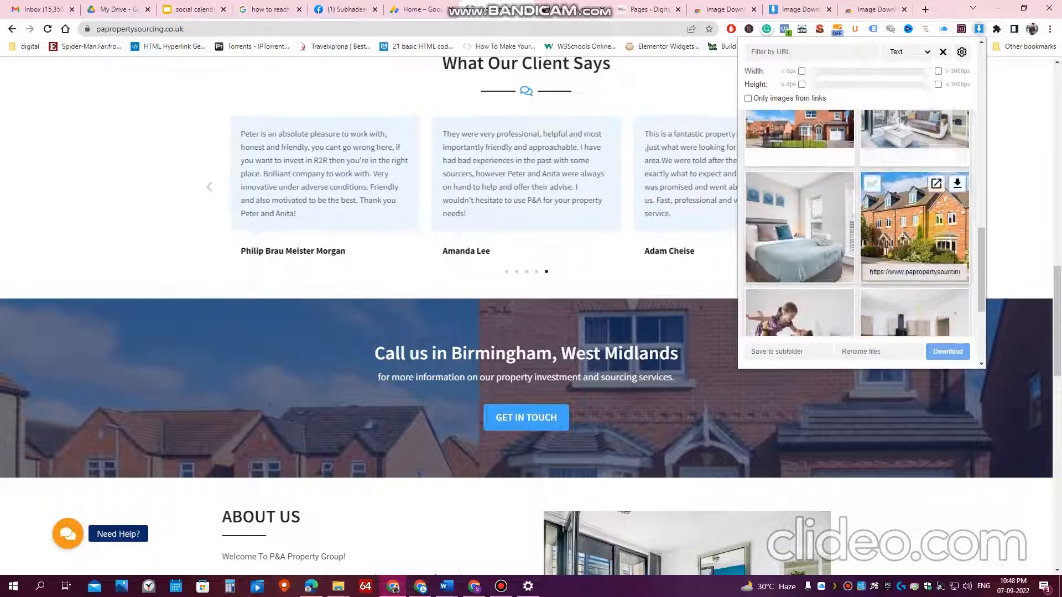
scroll(931, 227, up, 3)
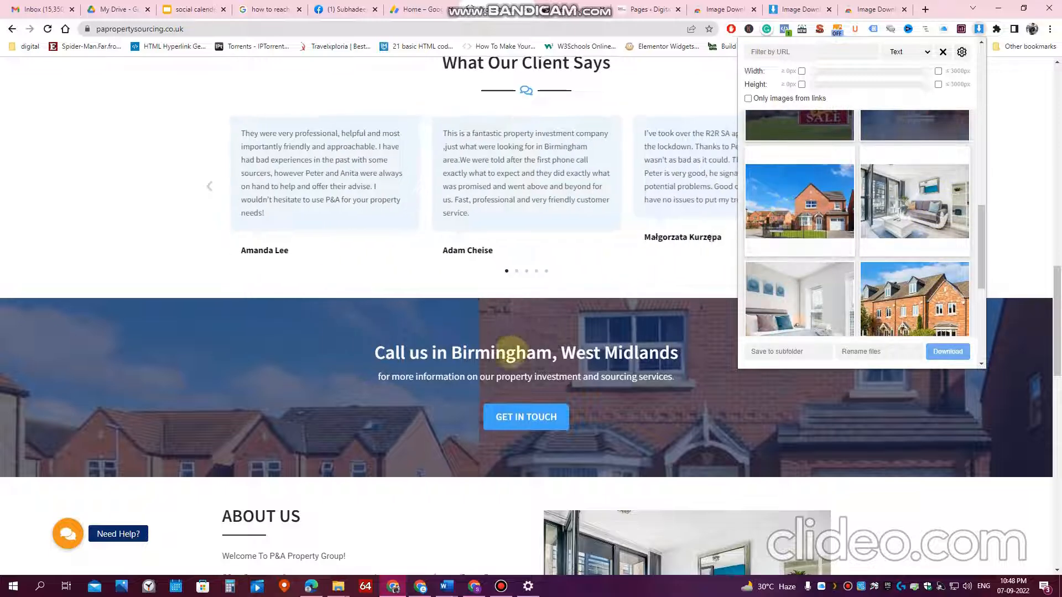
scroll(516, 348, down, 2)
scroll(515, 348, up, 5)
scroll(592, 464, down, 3)
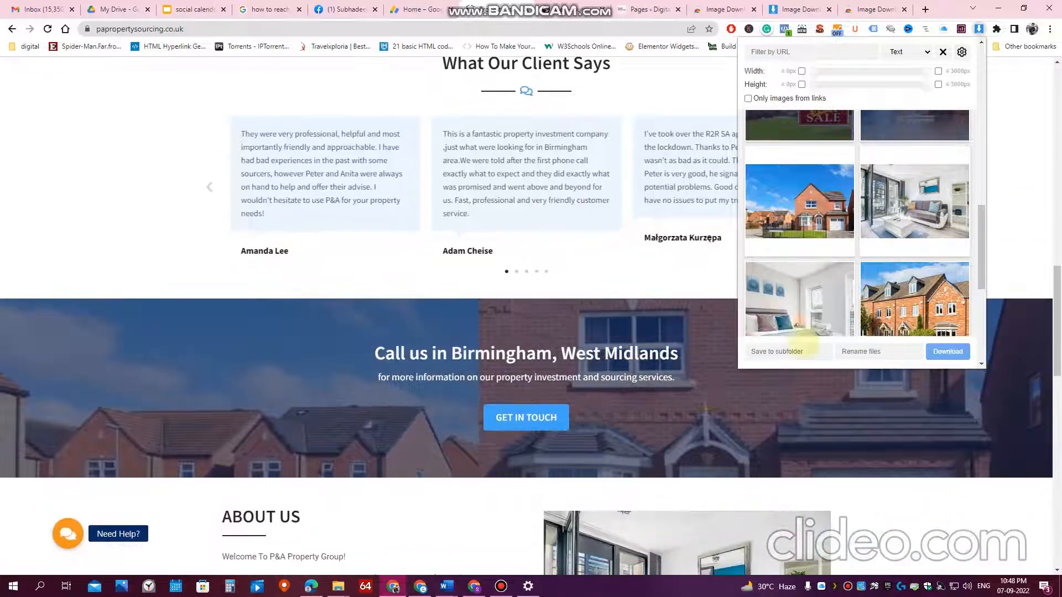
click(842, 159)
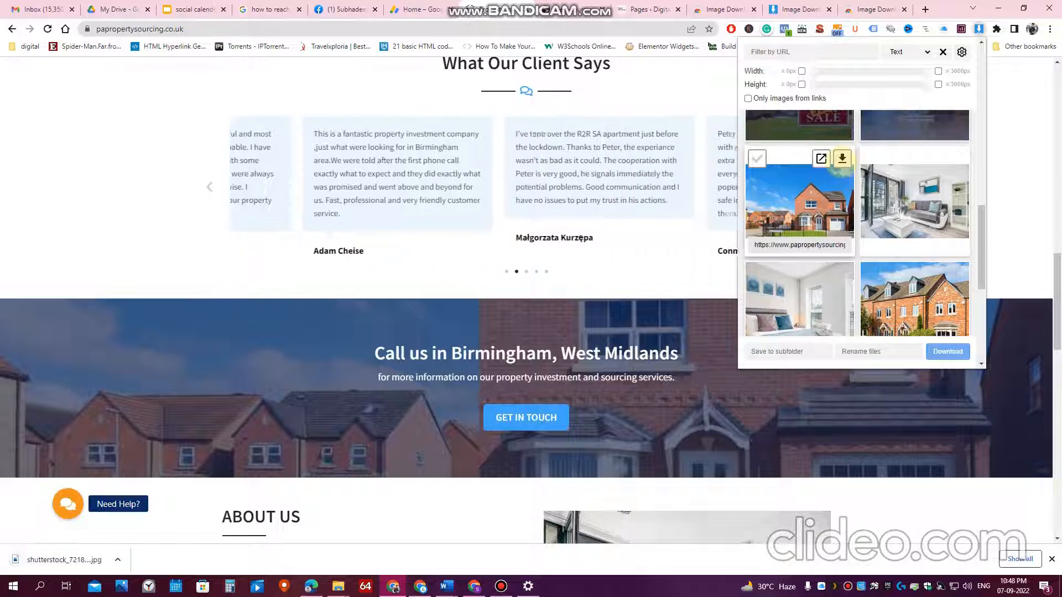
click(62, 560)
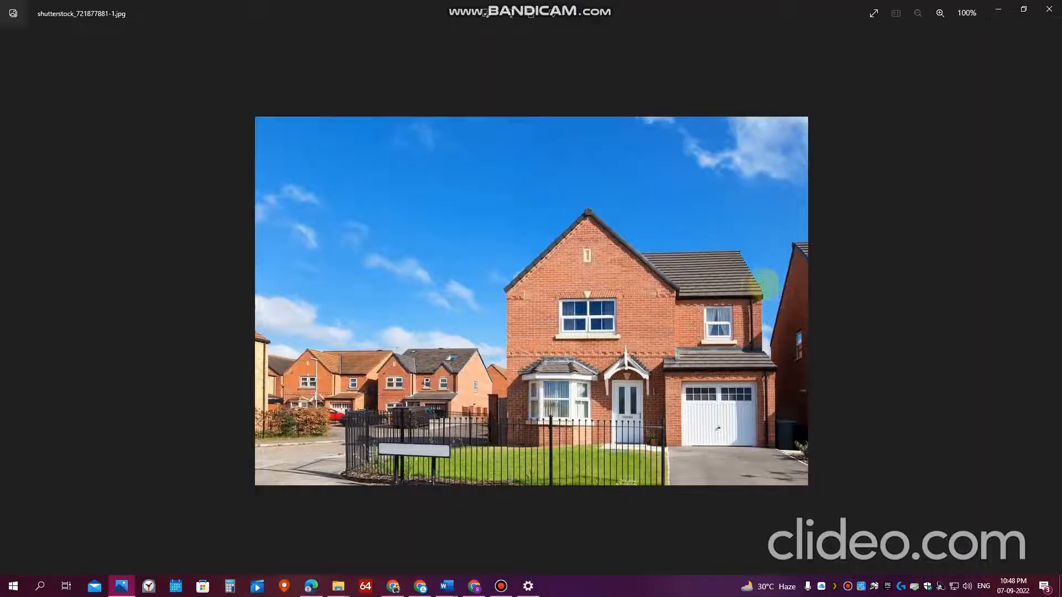
key(alt+F4)
Step: Examine the "Call us in Birmingham, West Midlands" banner background and the About Us section on the home page
scroll(641, 431, down, 1)
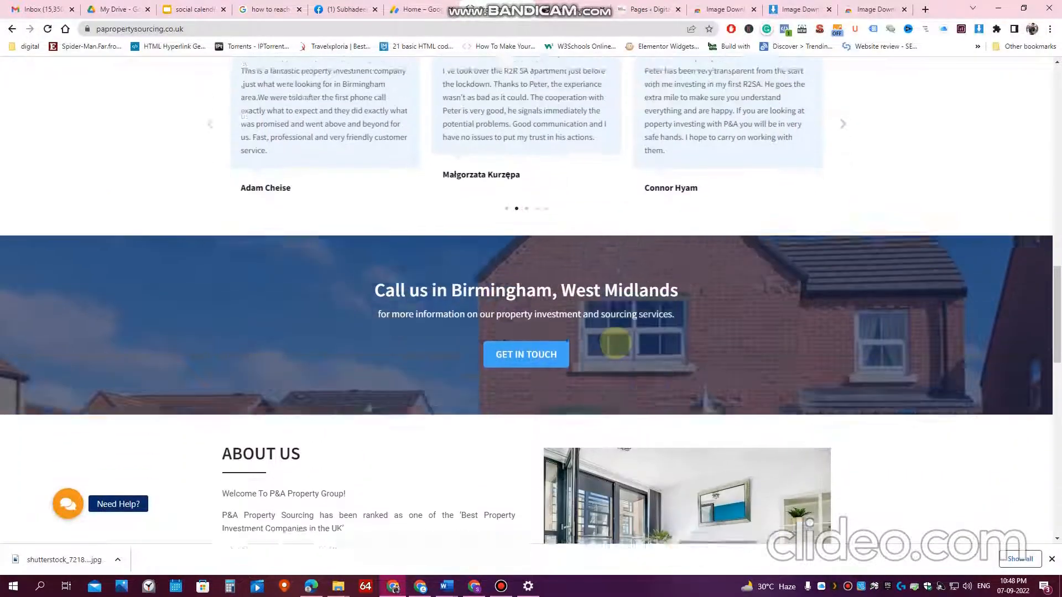
scroll(645, 405, up, 3)
scroll(637, 460, down, 1)
scroll(935, 465, down, 15)
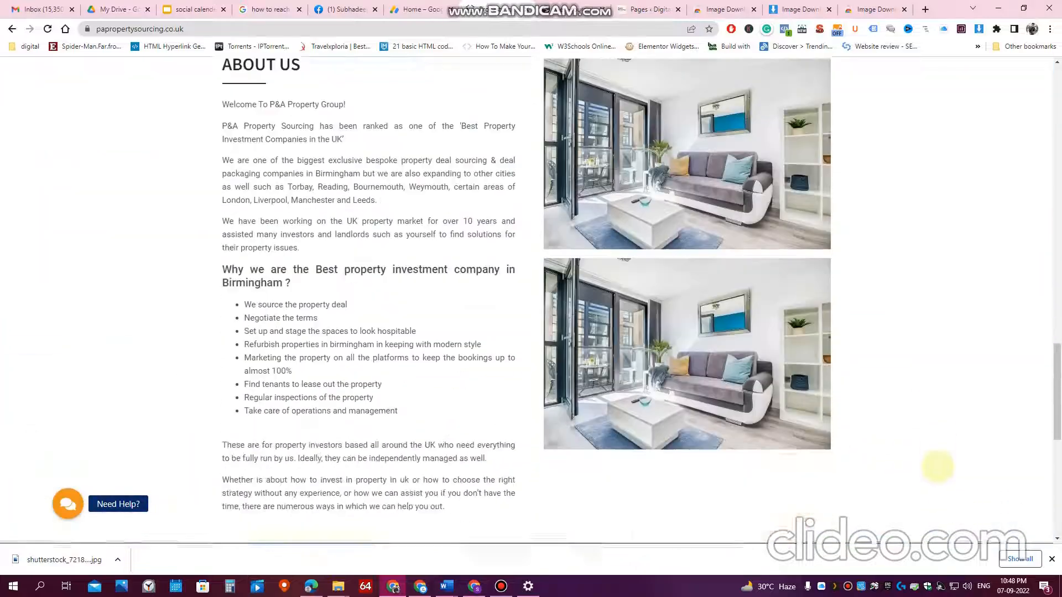
scroll(935, 465, up, 13)
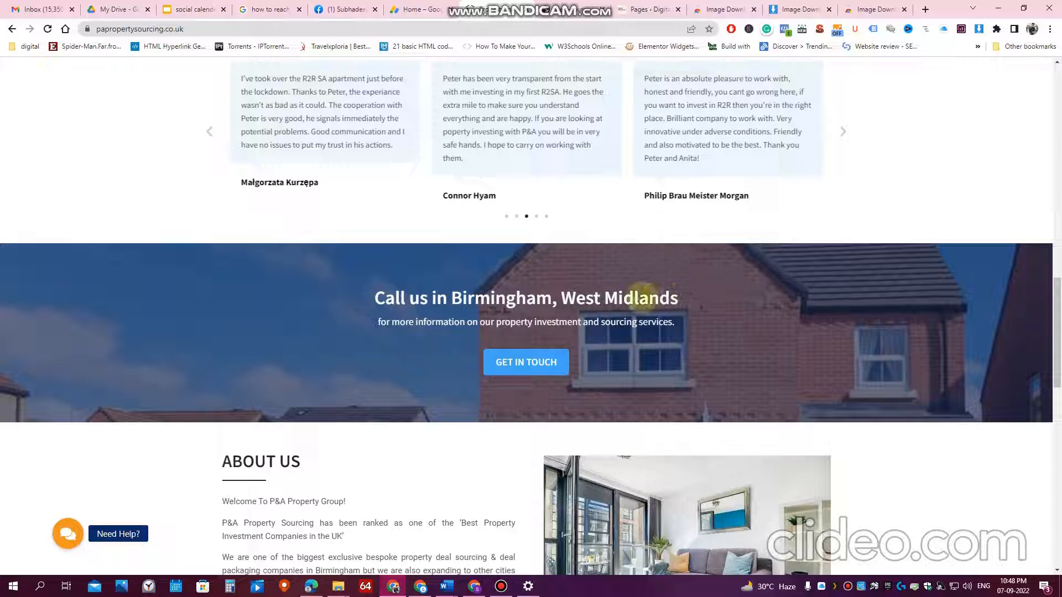
Step: Add a new page on the digitalmarketingkolkata.com WordPress site and open it for editing with Elementor
key(ctrl+Tab)
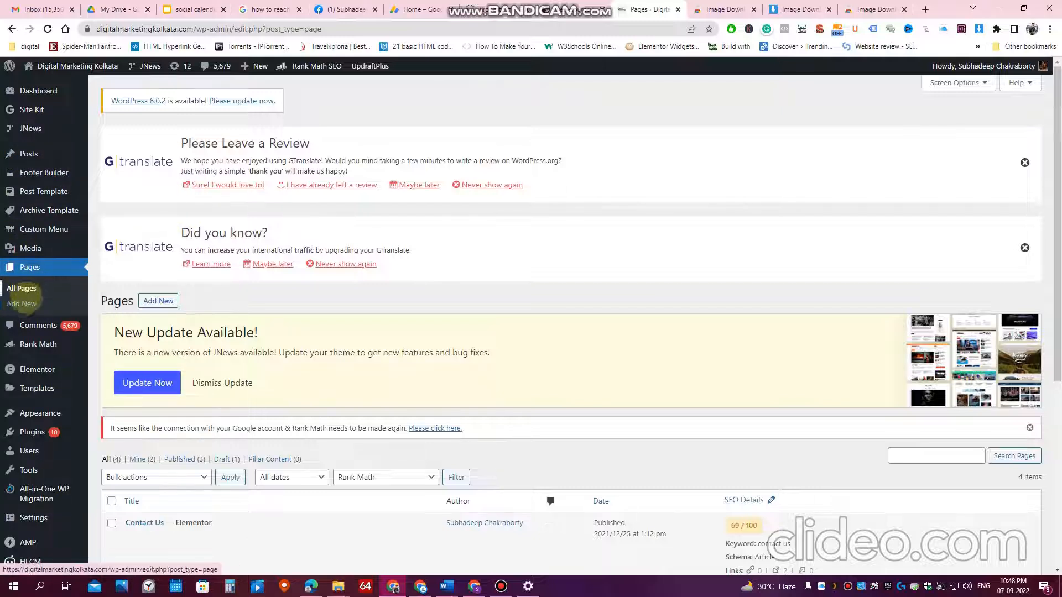
click(22, 304)
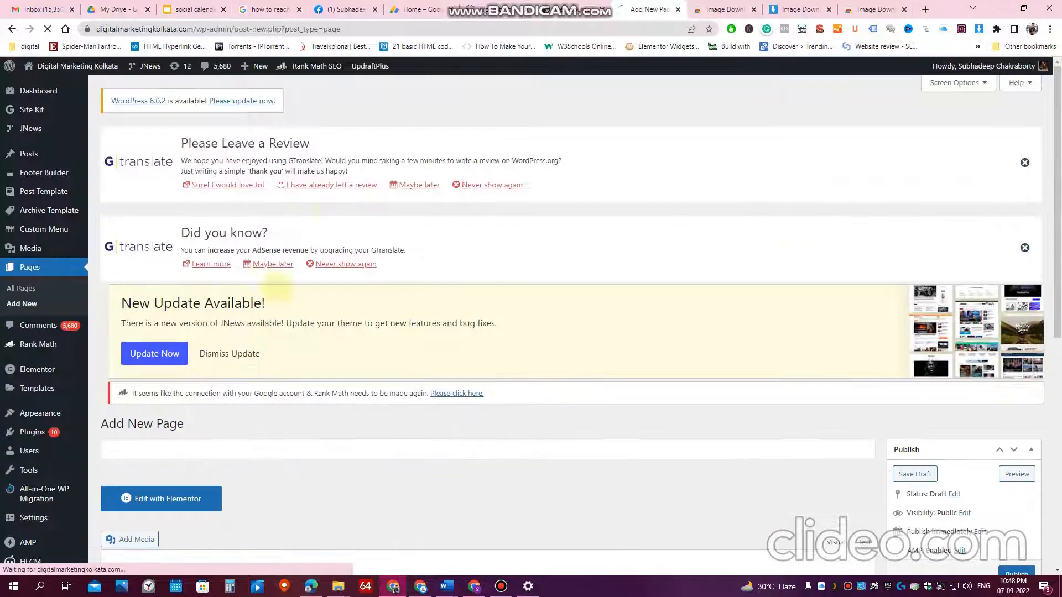
scroll(246, 337, down, 2)
click(157, 403)
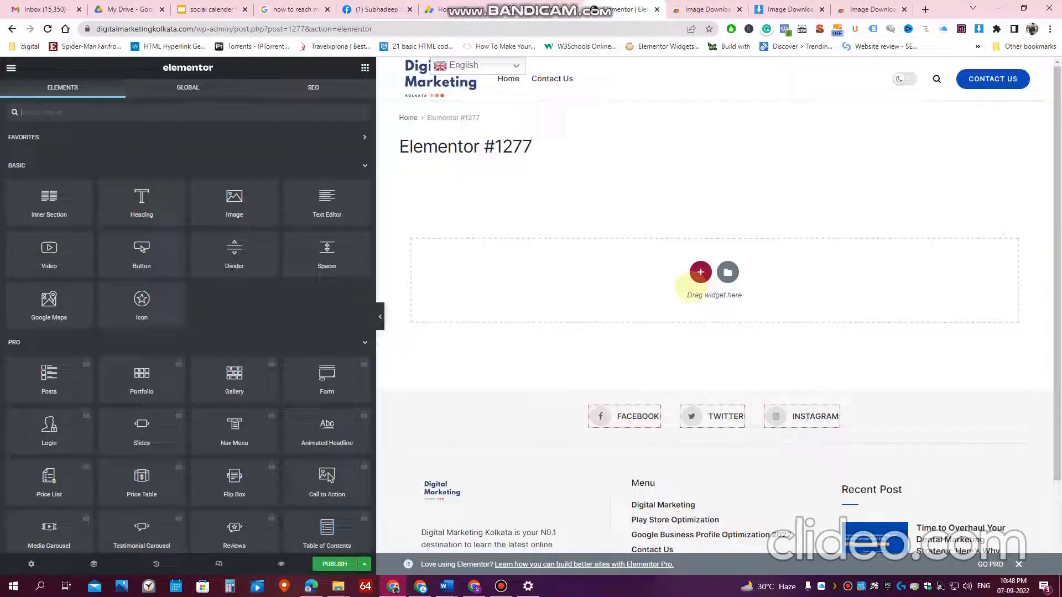
Step: Add a single-column section to the page and set its content width to Full Width
click(699, 272)
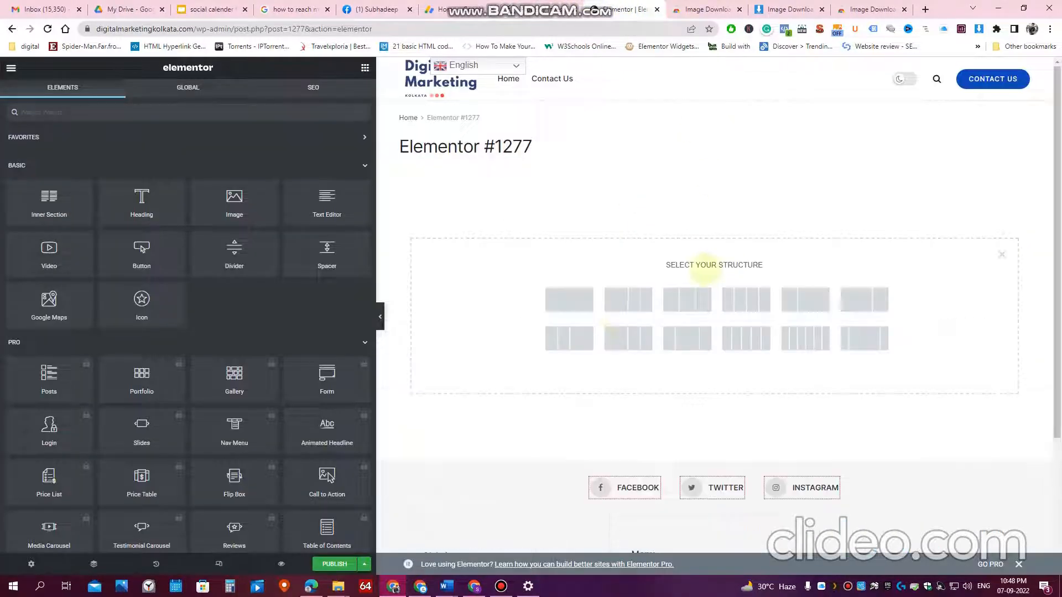
click(569, 301)
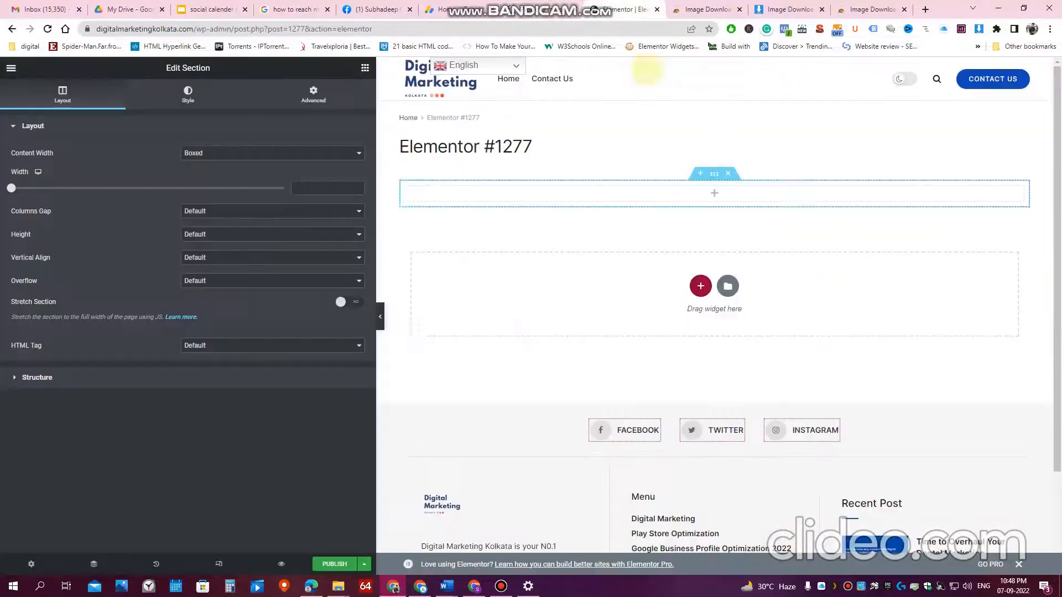
click(258, 153)
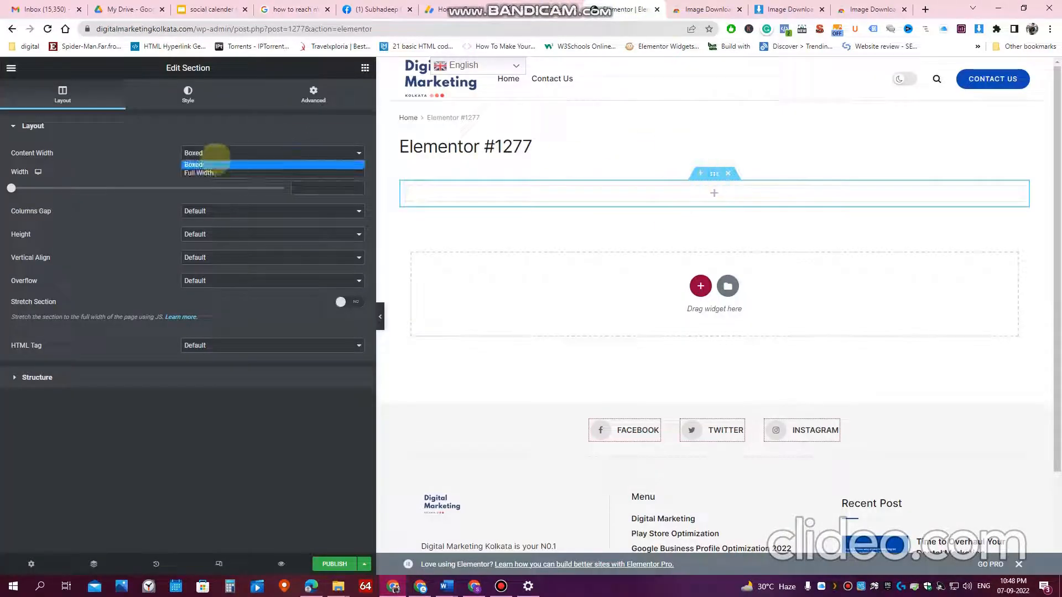
click(208, 168)
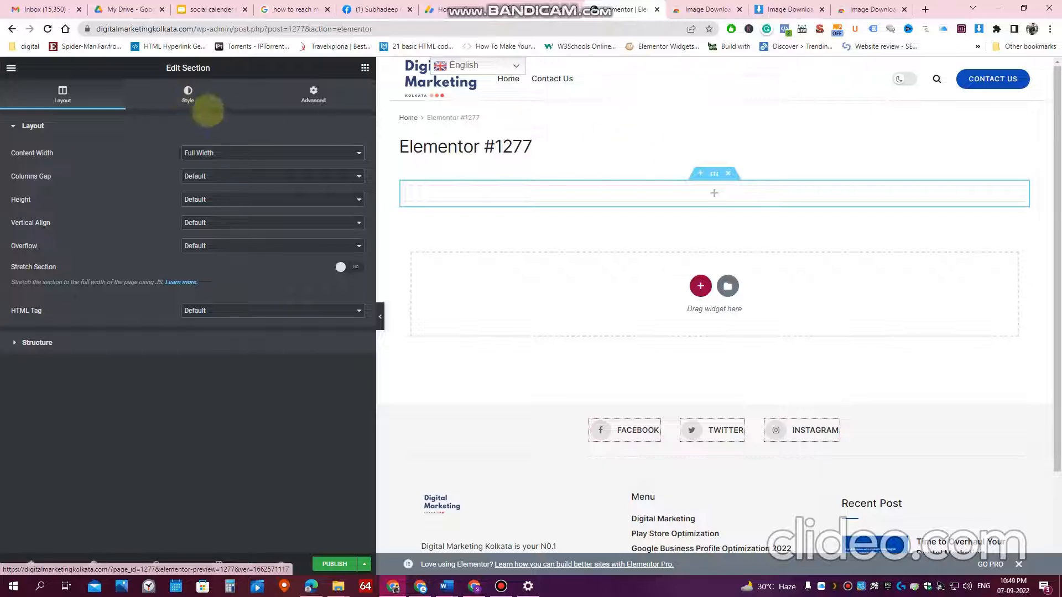
Step: Give the section a classic background using shutterstock_721877881-1.jpg uploaded from the Downloads folder
click(188, 93)
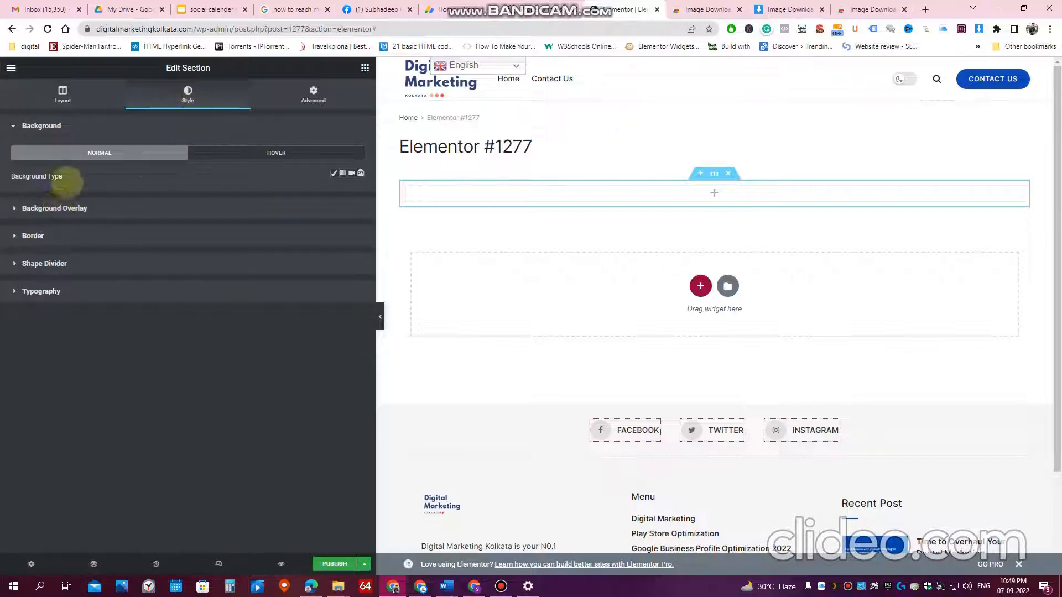
click(334, 173)
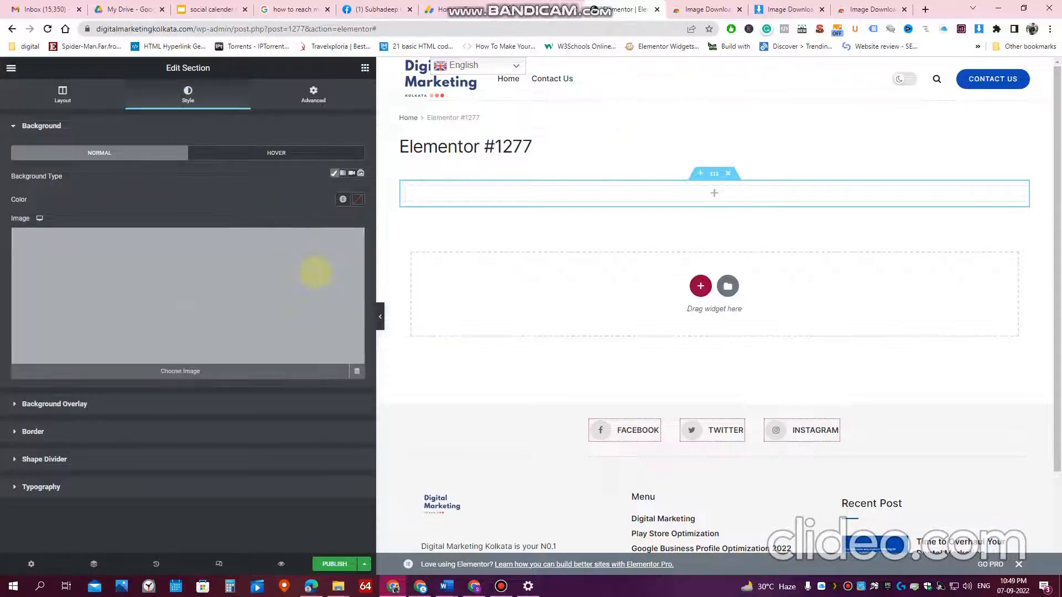
click(315, 273)
click(166, 112)
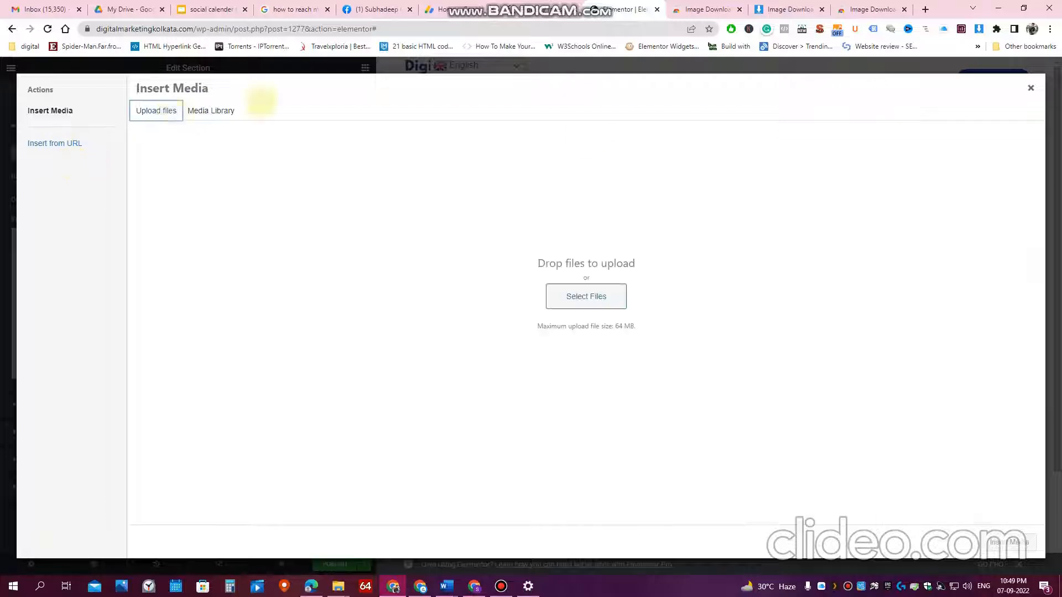
click(586, 297)
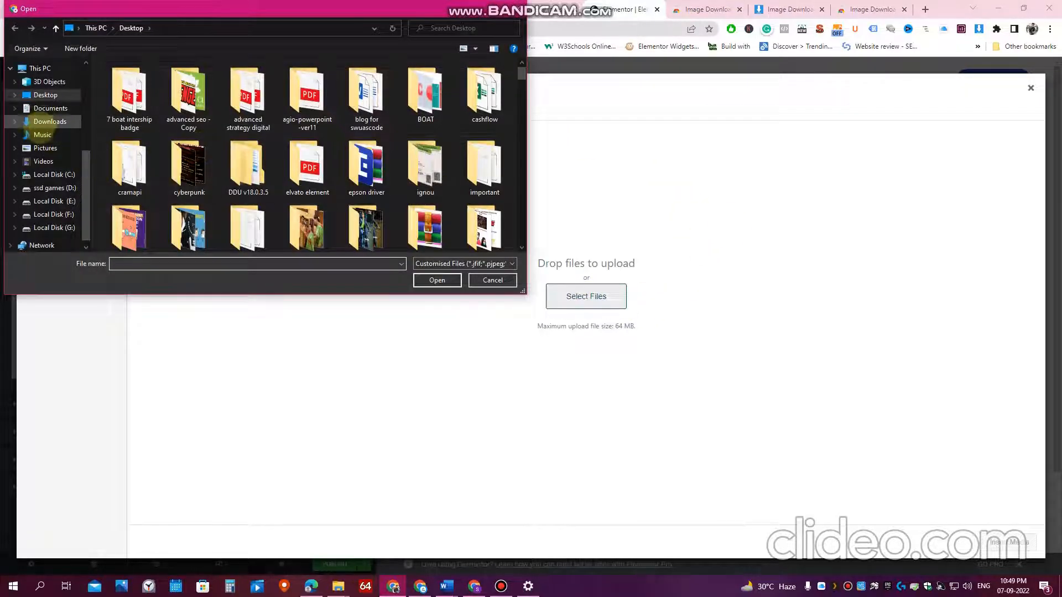
click(44, 120)
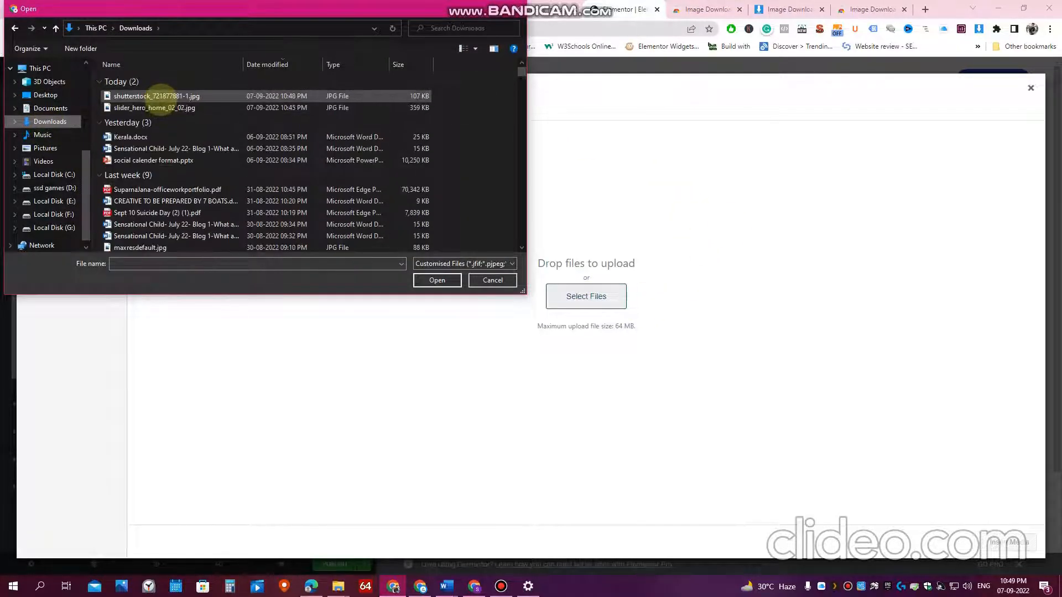
double_click(157, 96)
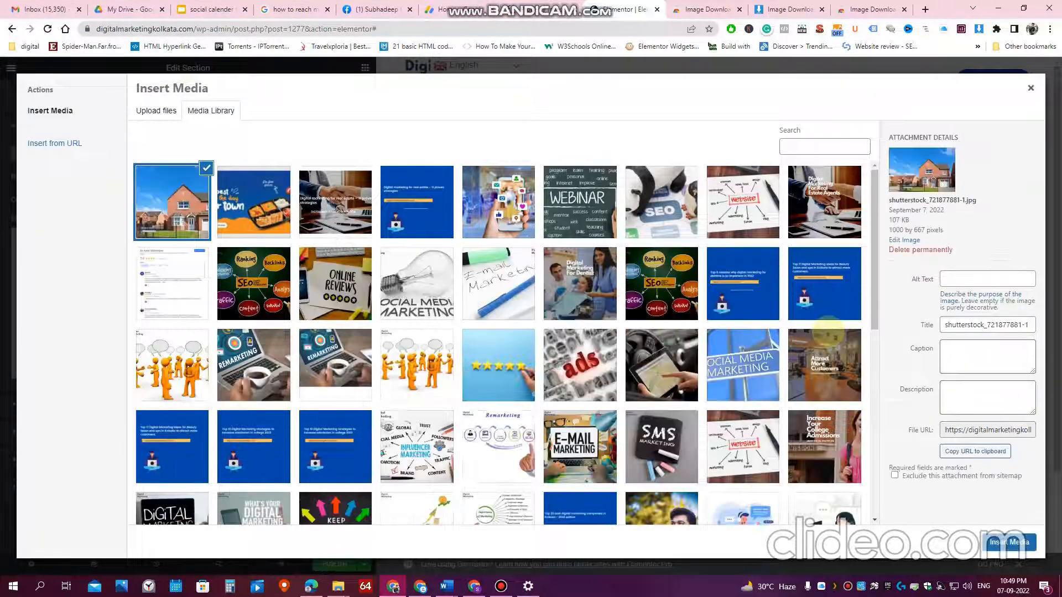
click(1010, 542)
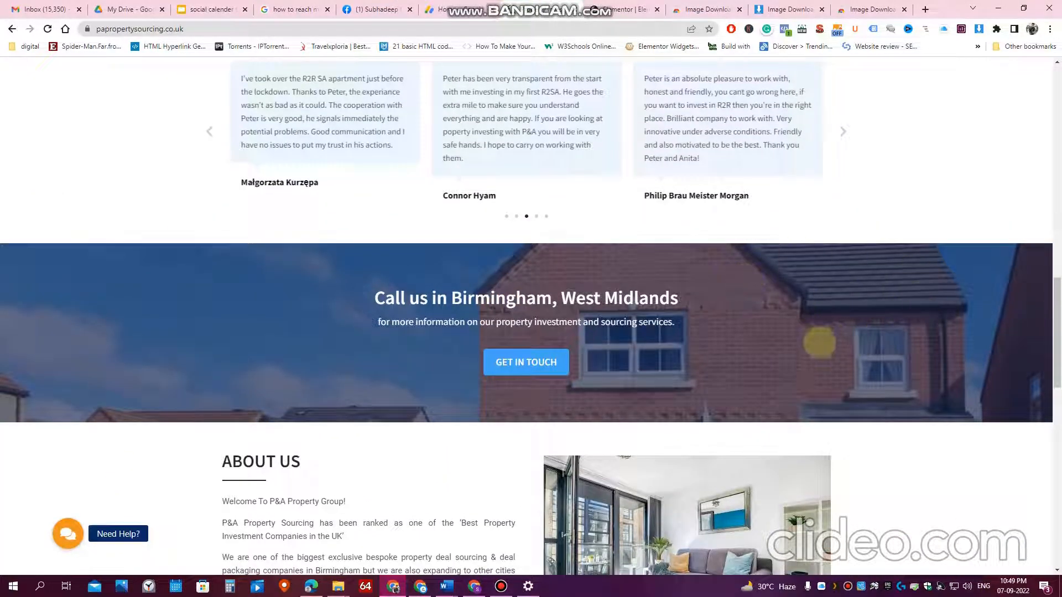
Step: Compare the section with the papropertysourcing.co.uk "Call us in Birmingham, West Midlands" banner and inspect the CSS styles of the banner's content wrapper
click(631, 9)
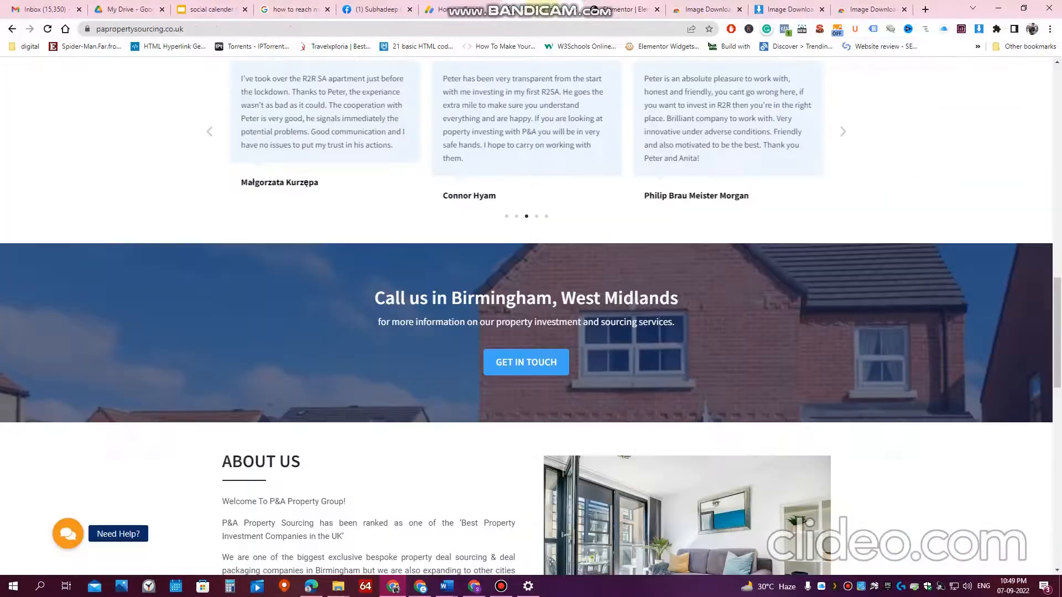
click(608, 9)
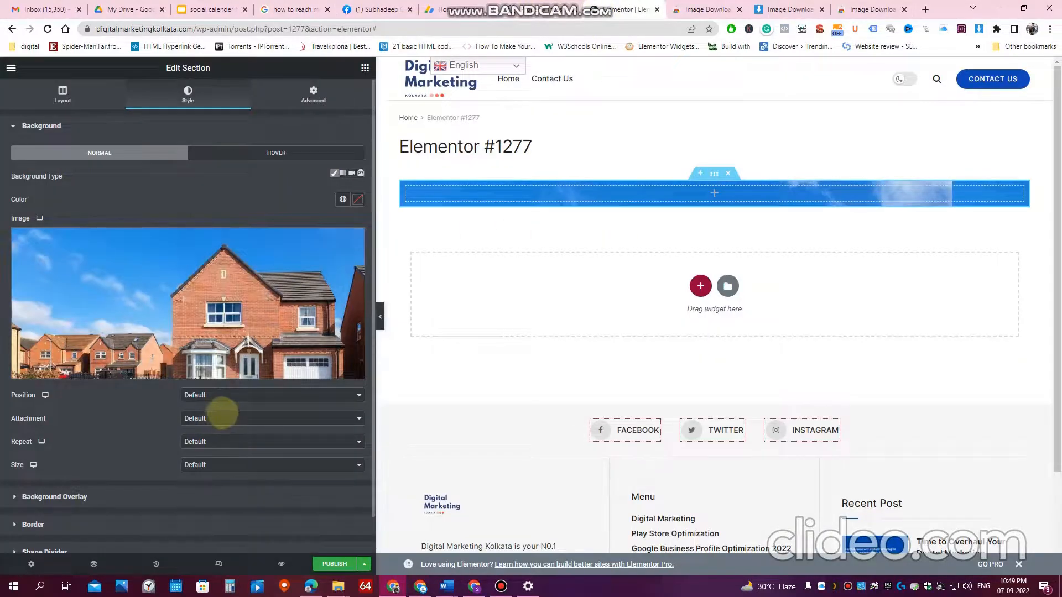
scroll(222, 412, down, 1)
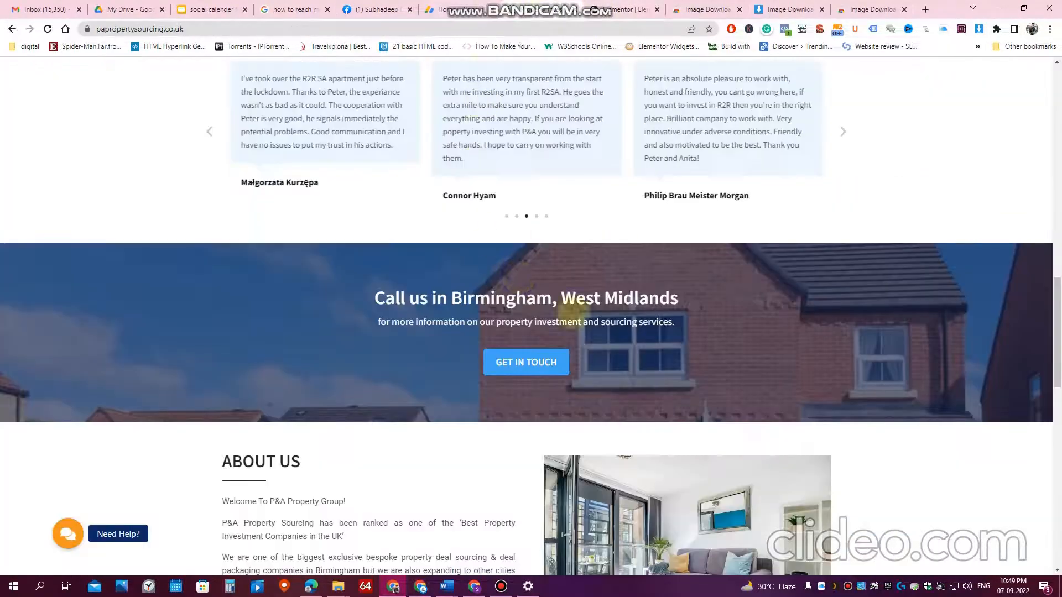
right_click(813, 308)
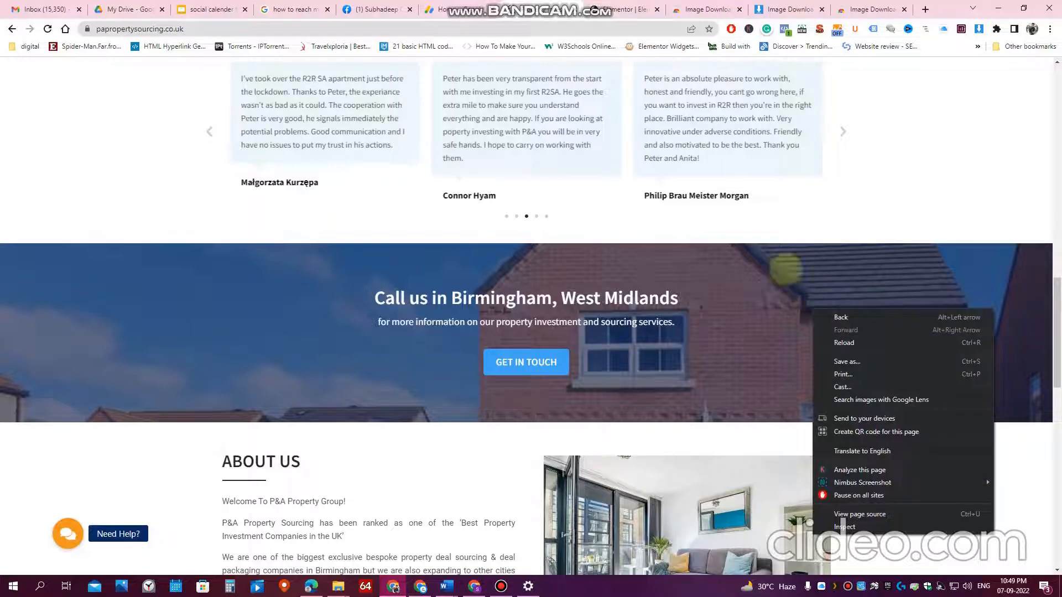
click(845, 526)
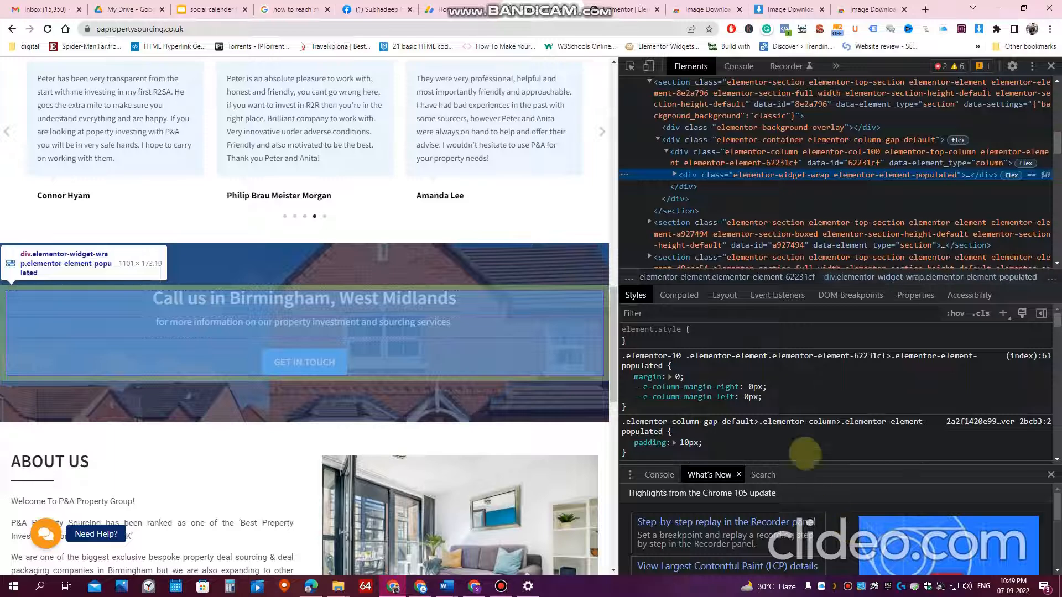
scroll(784, 365, down, 3)
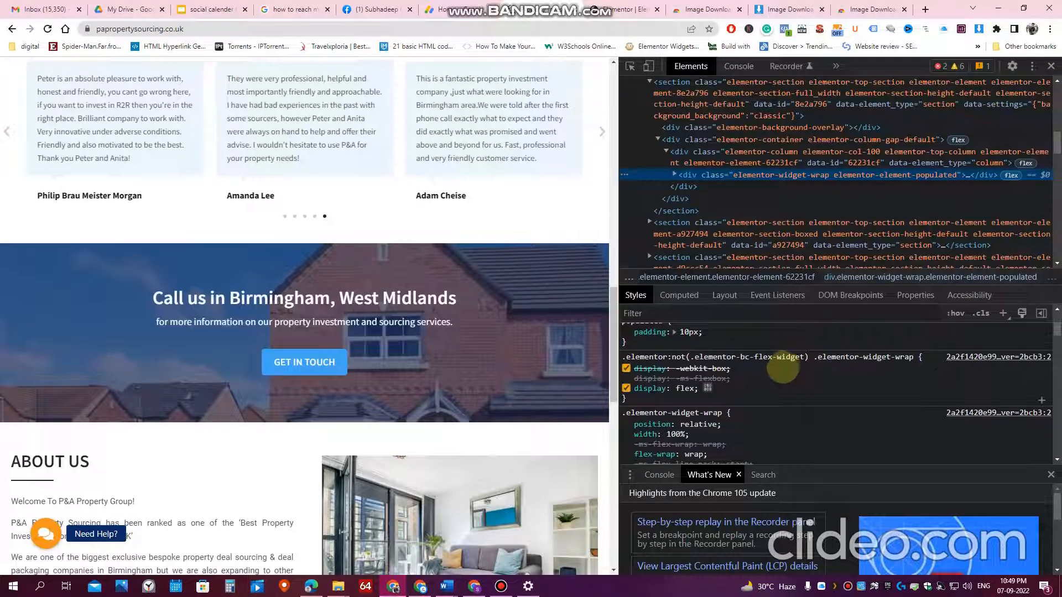
scroll(783, 369, up, 3)
scroll(783, 370, down, 5)
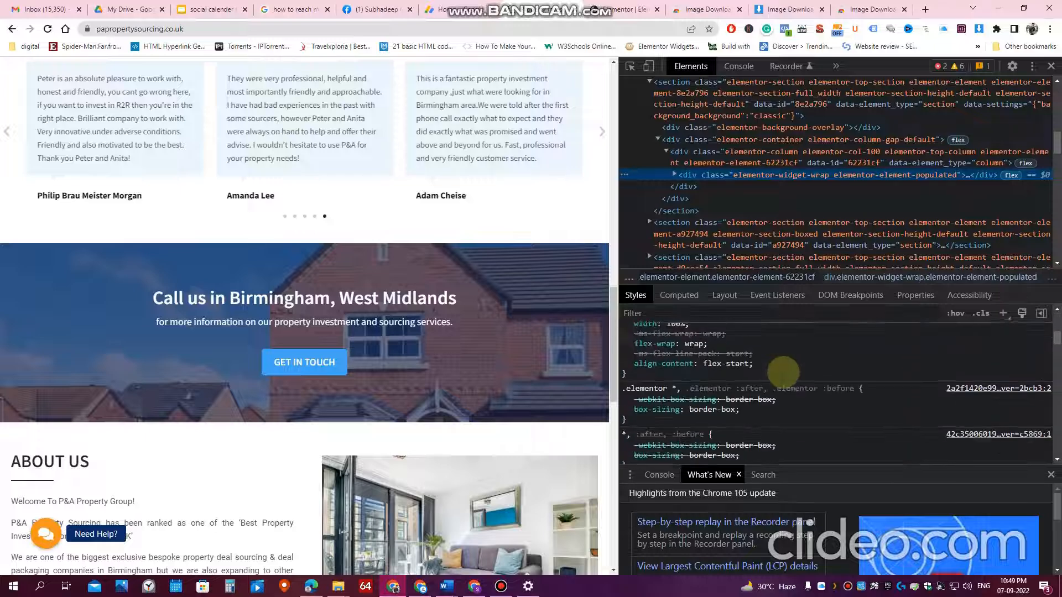
scroll(711, 378, down, 5)
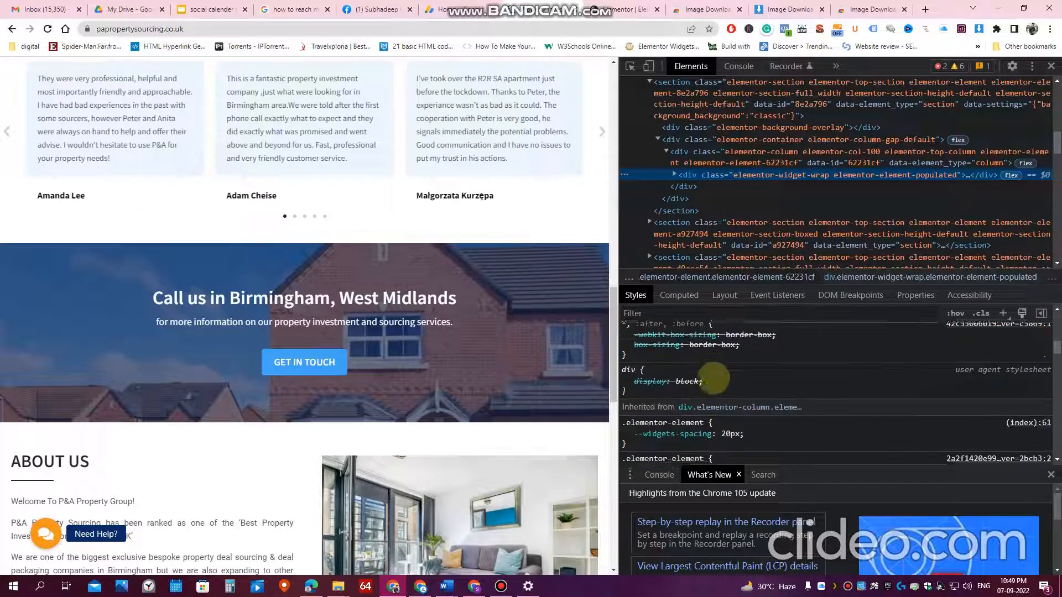
scroll(711, 378, down, 10)
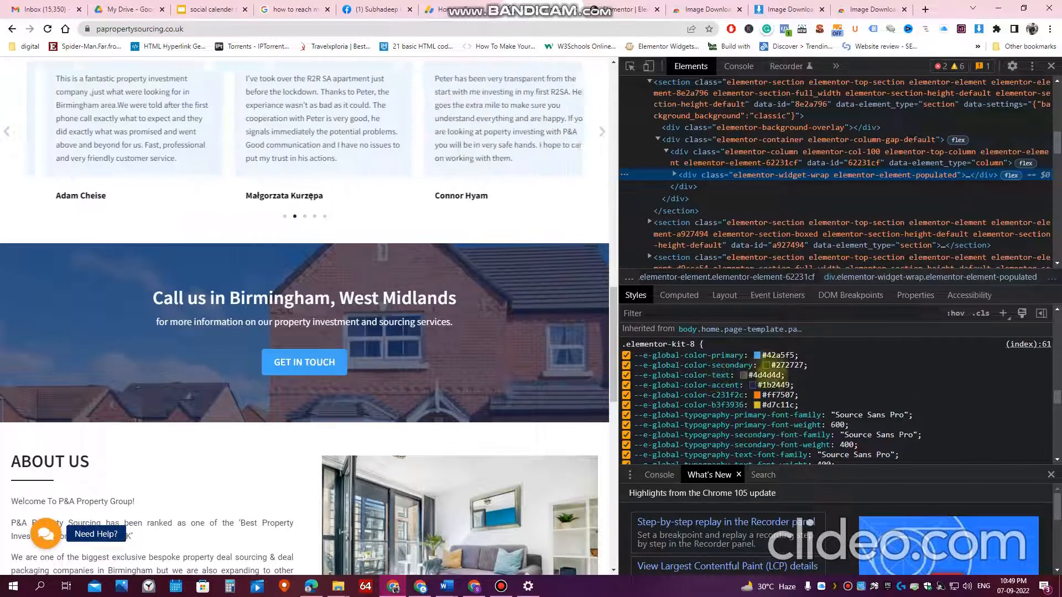
Step: Inspect the banner's background overlay element and copy the global primary colour value #42a5f5 from its styles
right_click(499, 355)
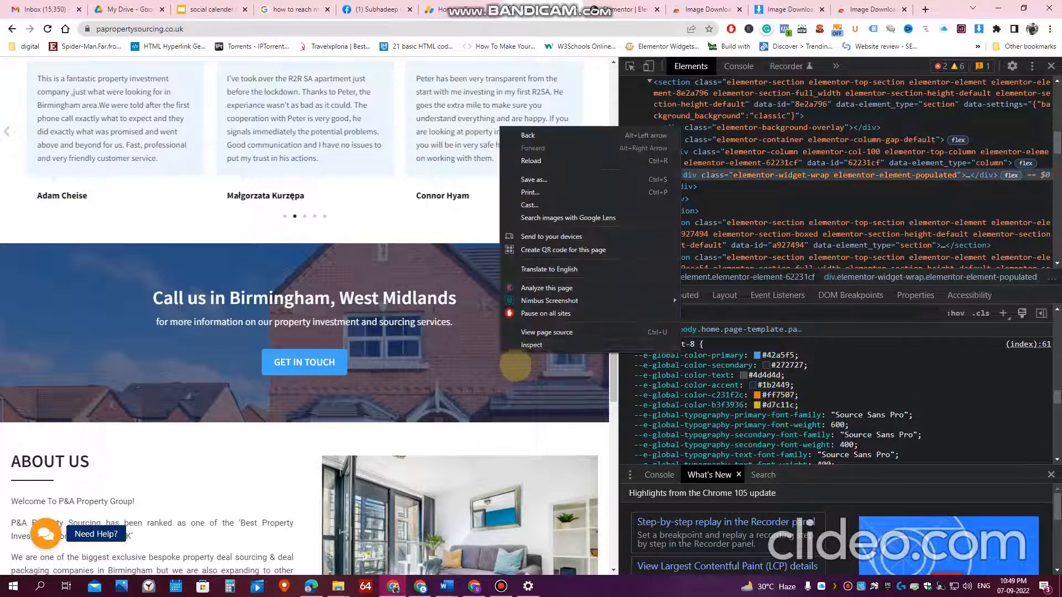
click(534, 337)
right_click(536, 249)
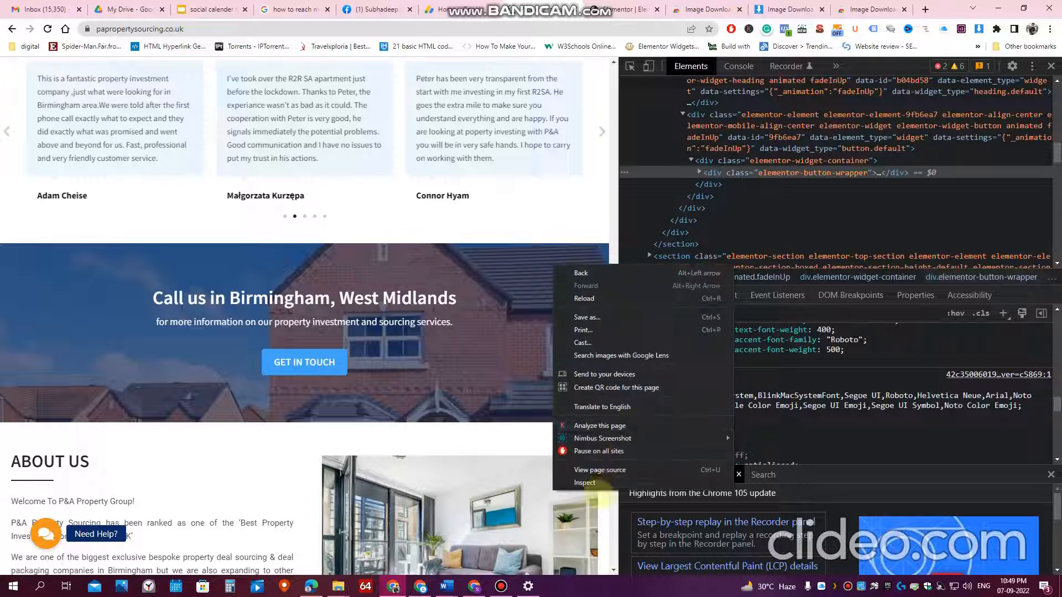
click(586, 480)
scroll(762, 382, up, 4)
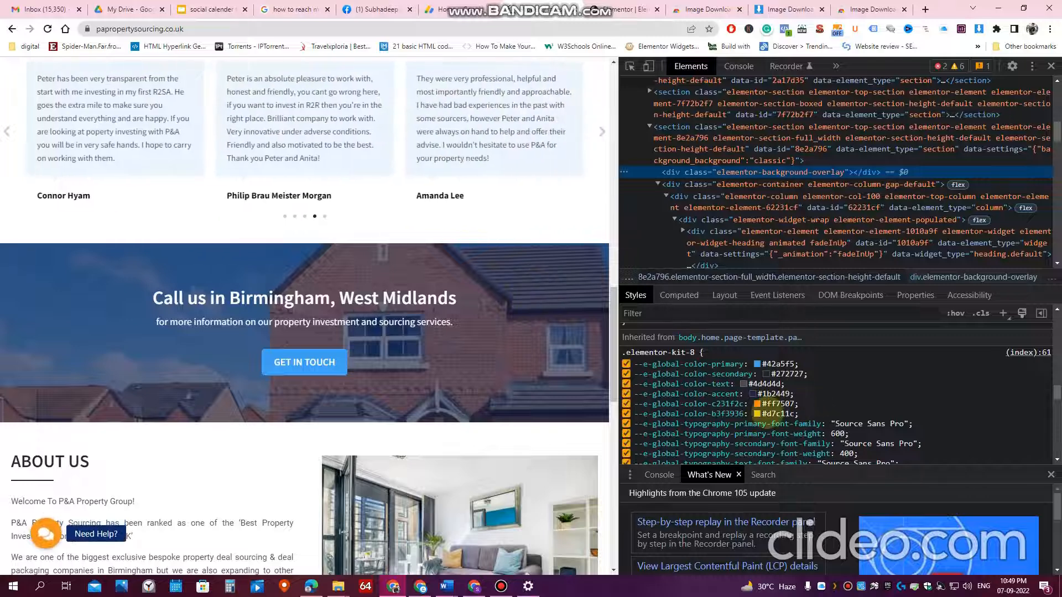
click(779, 364)
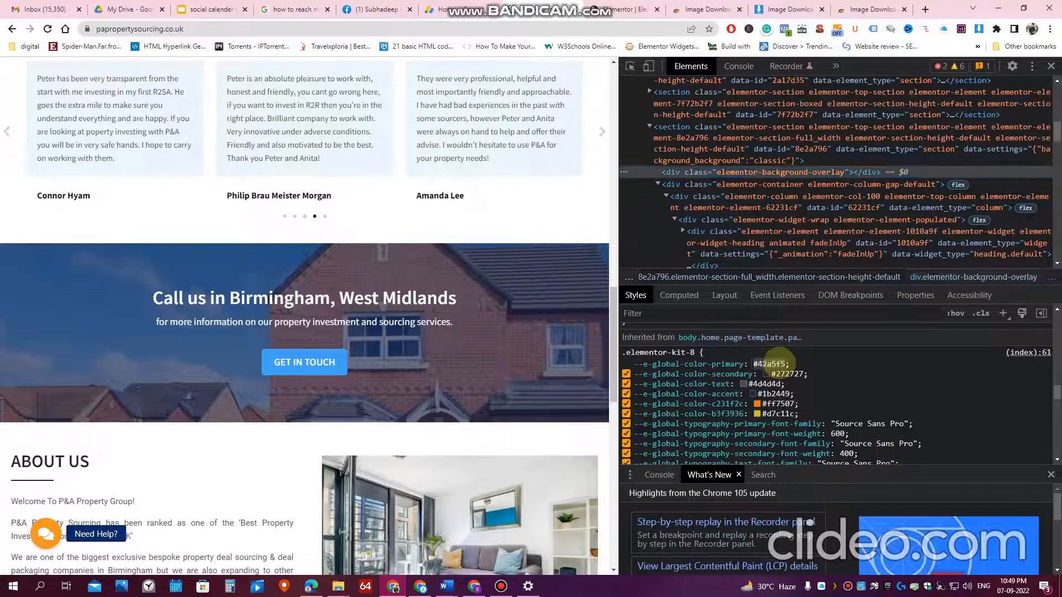
right_click(779, 364)
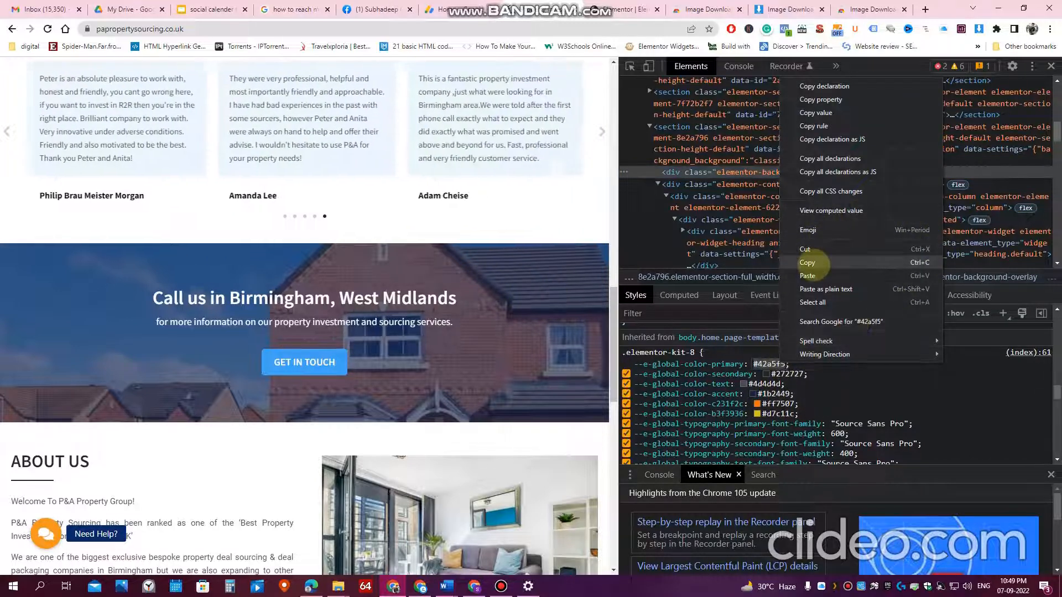
click(808, 263)
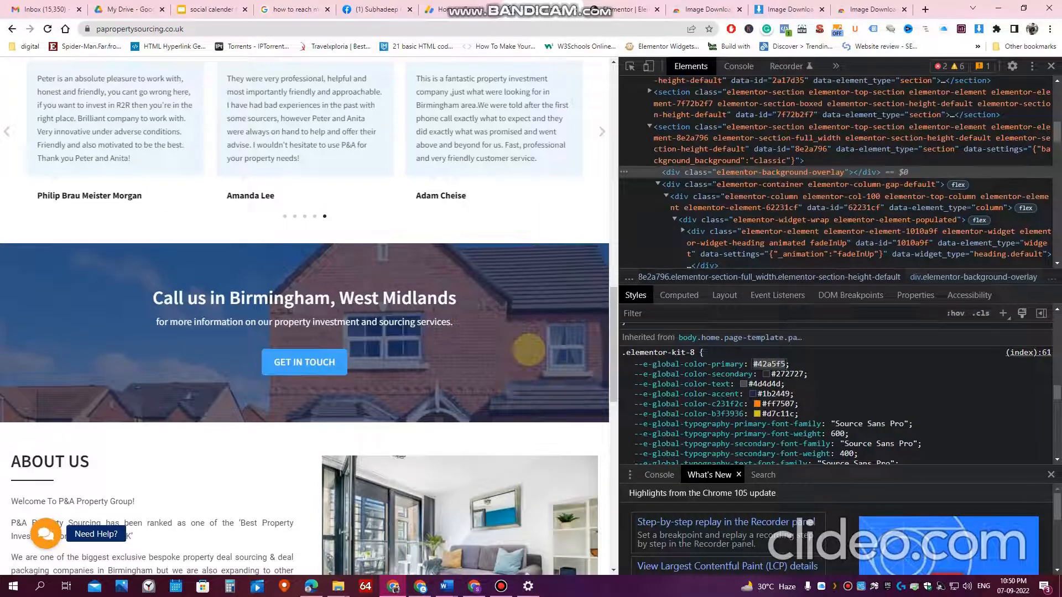
Step: Back in the Elementor page, set the section's height to Min Height with a minimum height of 359 px
click(625, 9)
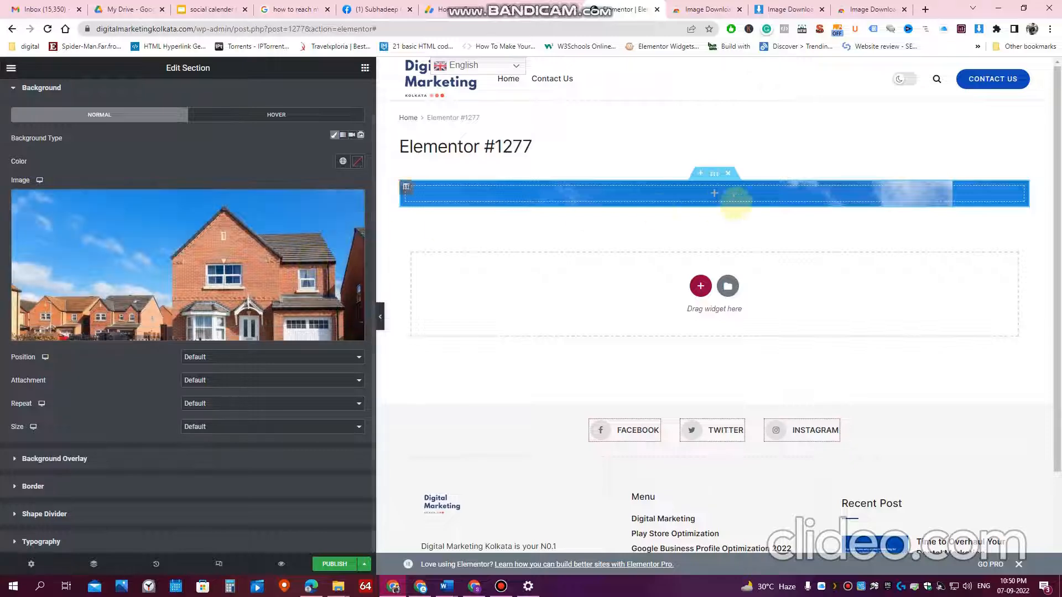
scroll(63, 94, up, 2)
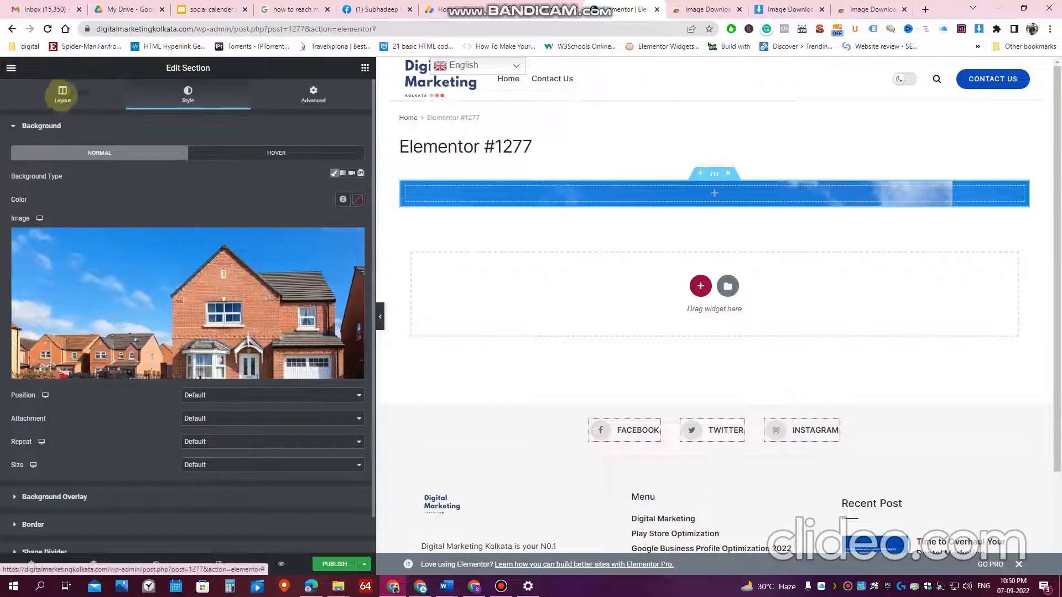
click(62, 91)
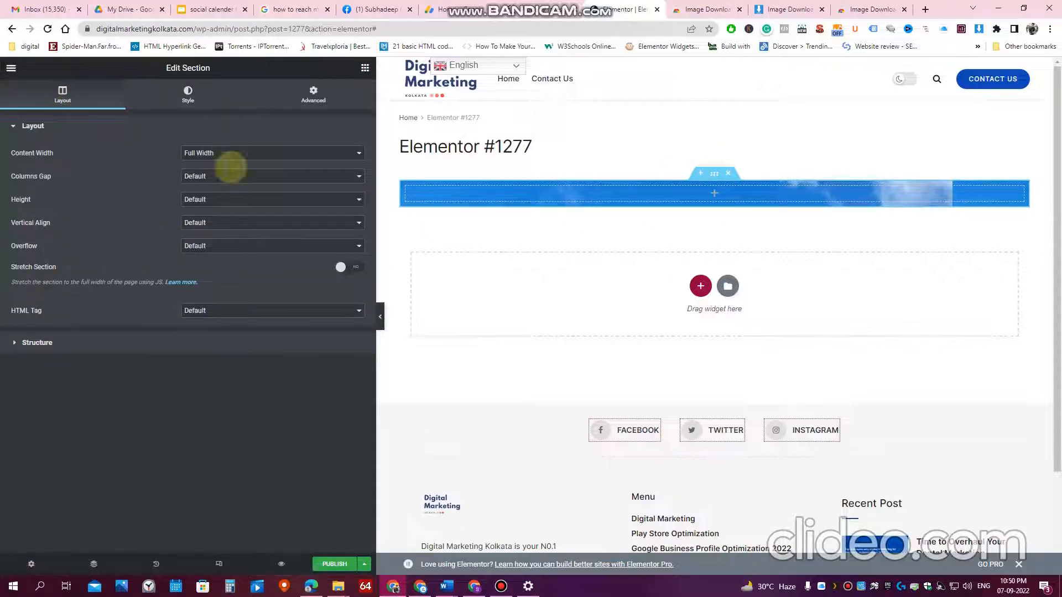
click(230, 199)
click(207, 228)
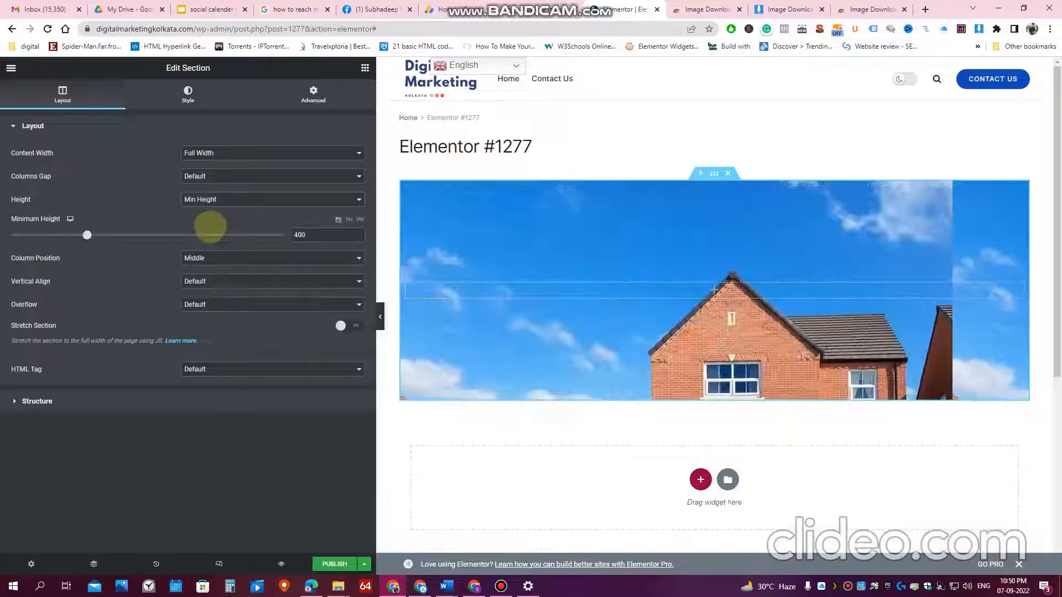
mouse_move(78, 234)
mouse_down()
mouse_move(92, 235)
mouse_move(79, 235)
mouse_up()
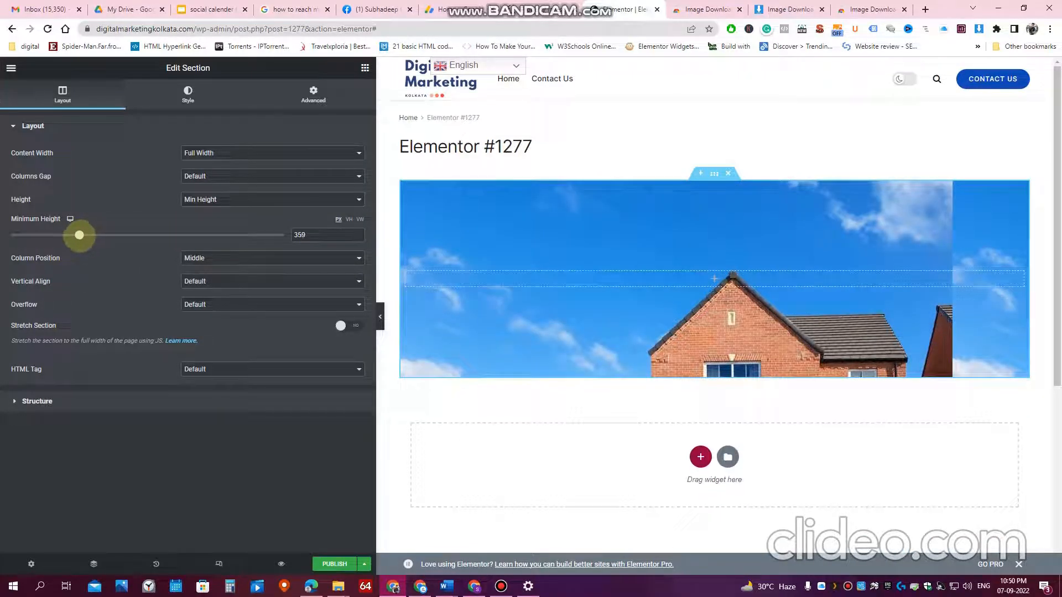
Step: Set the section's background image to No-repeat, size Cover and position Center Center
click(188, 93)
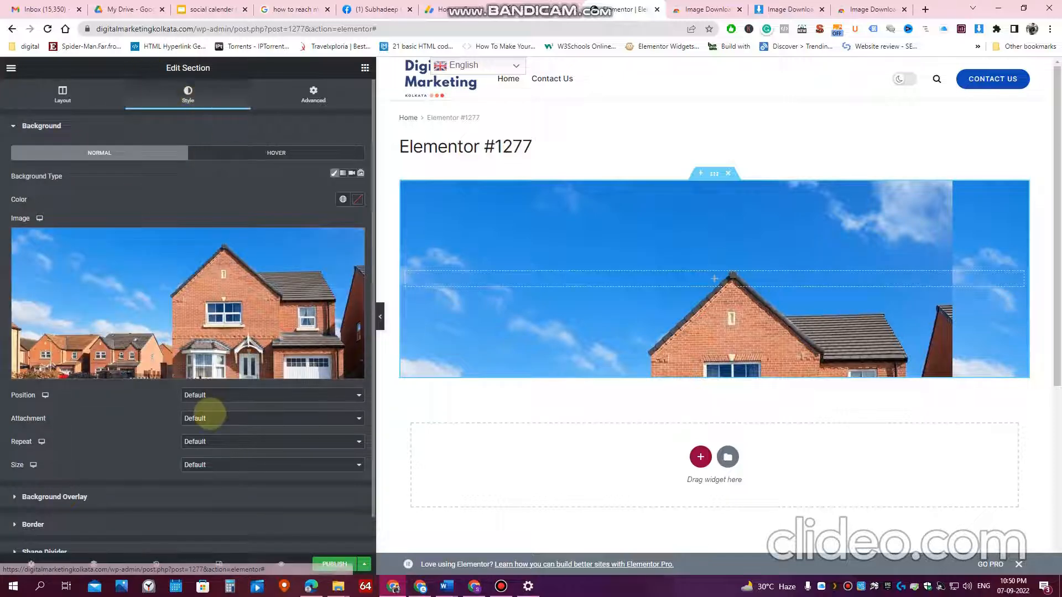
scroll(209, 415, down, 1)
click(213, 404)
click(209, 422)
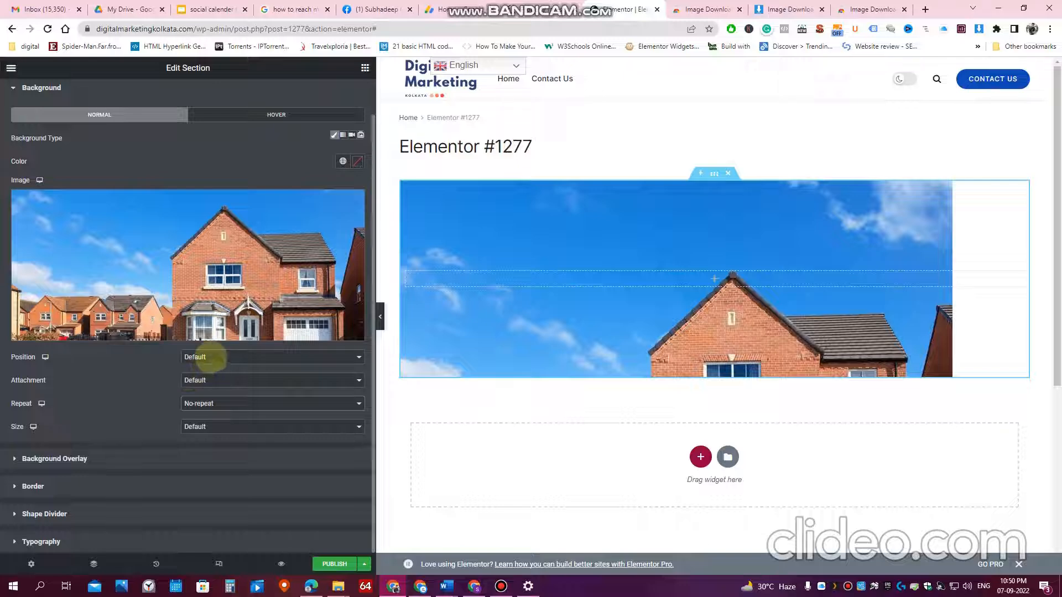
click(212, 358)
click(205, 373)
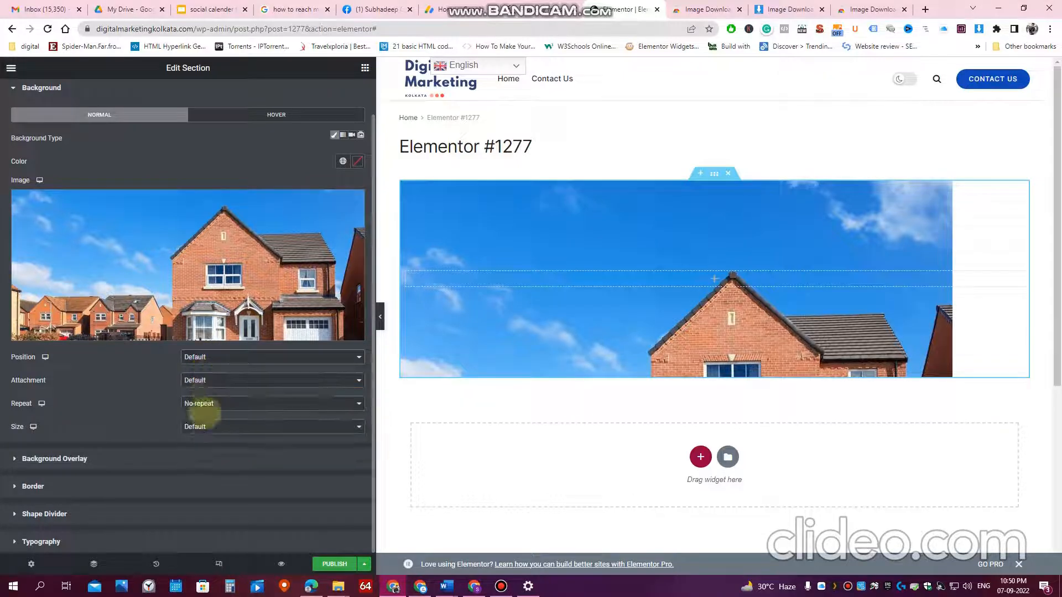
click(204, 427)
click(205, 457)
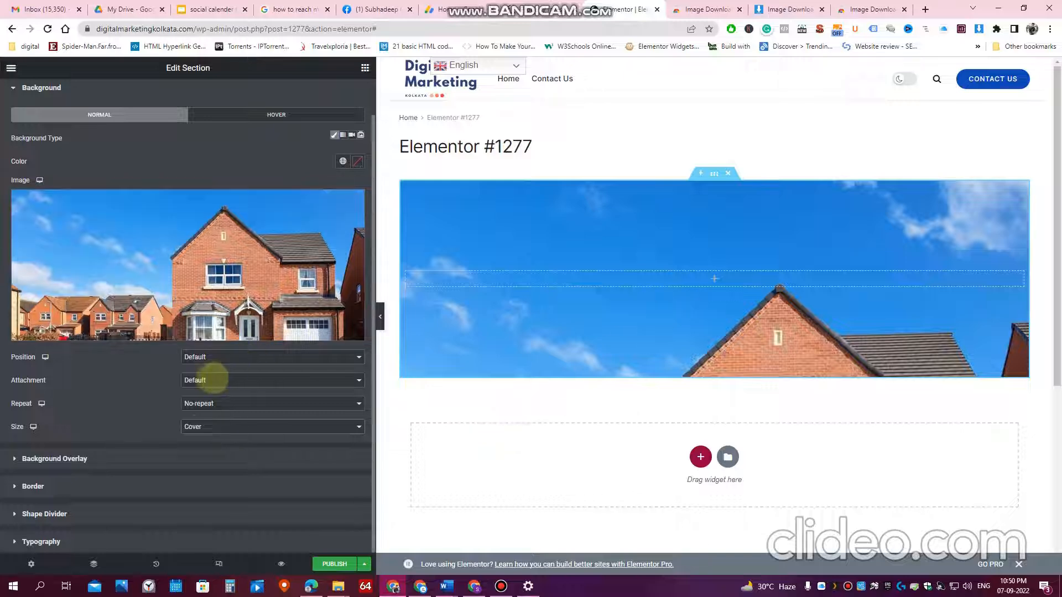
click(208, 357)
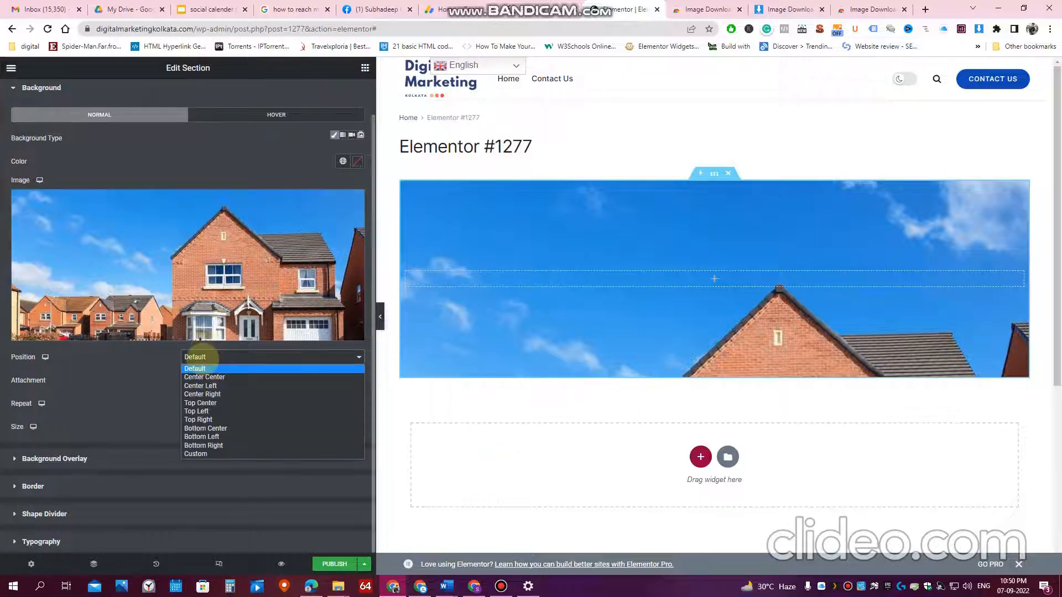
click(207, 377)
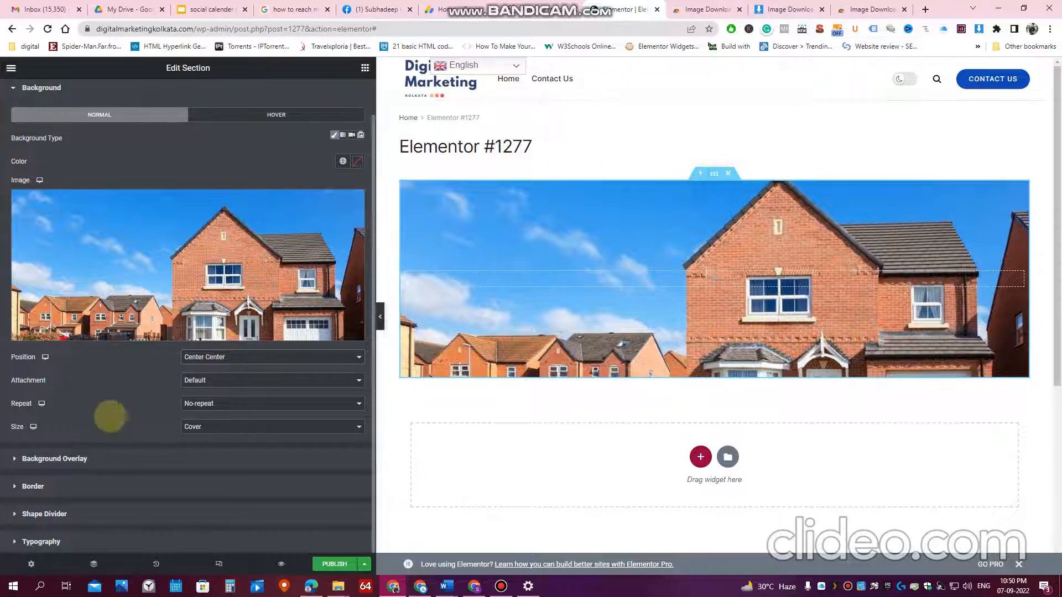
Step: Give the section a classic background overlay in the copied colour #42a5f5 with an opacity of 0.51
click(78, 461)
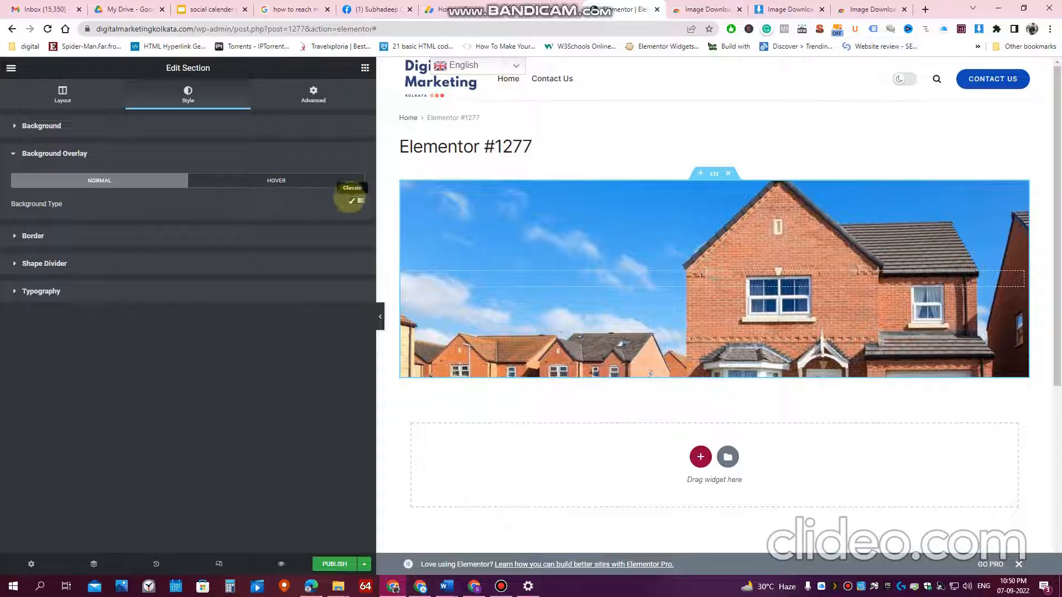
click(351, 201)
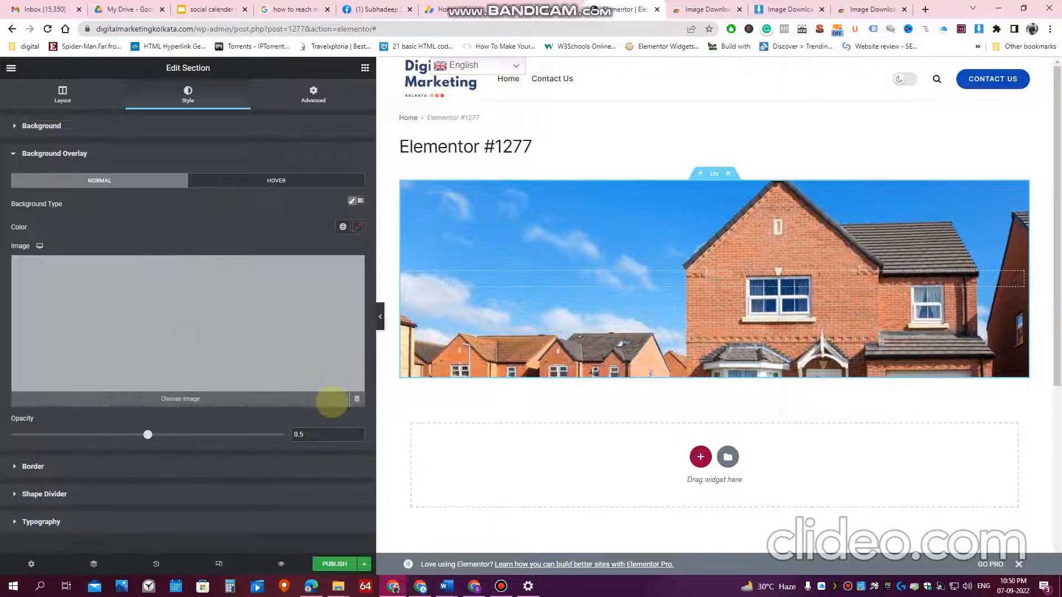
click(357, 226)
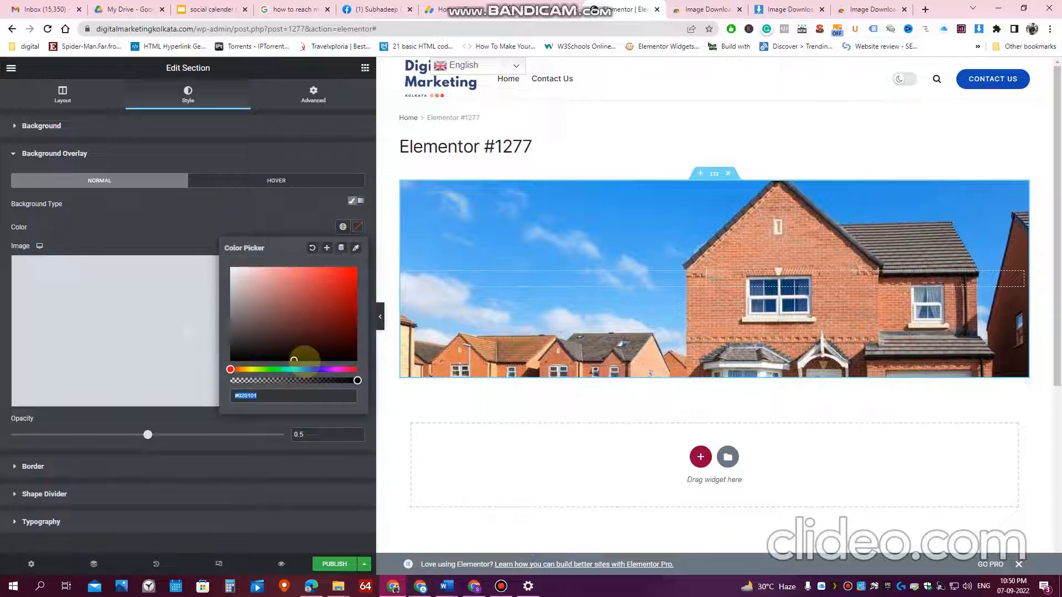
key(ctrl+v)
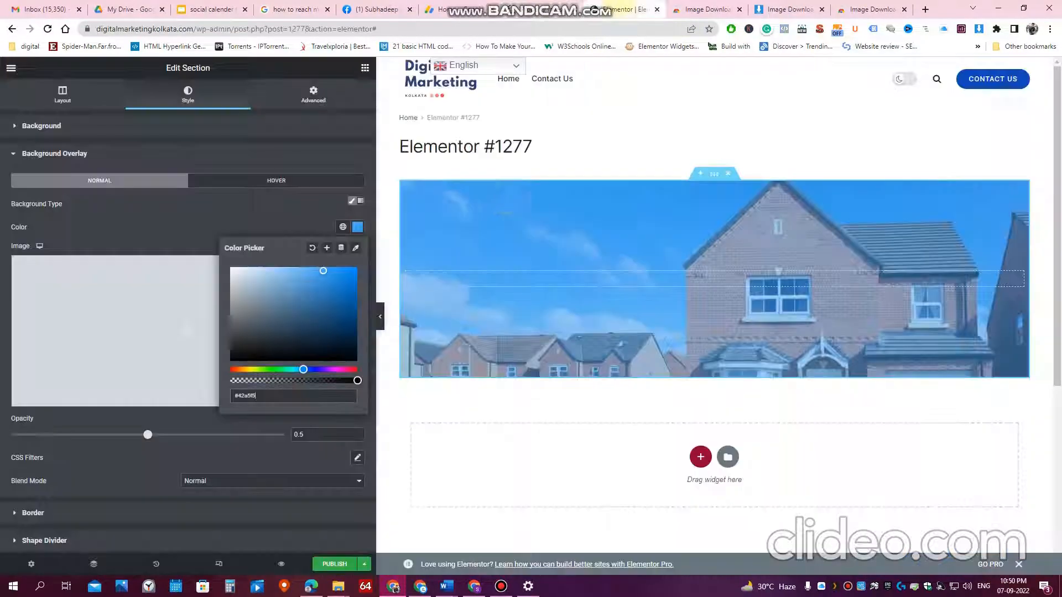
click(147, 434)
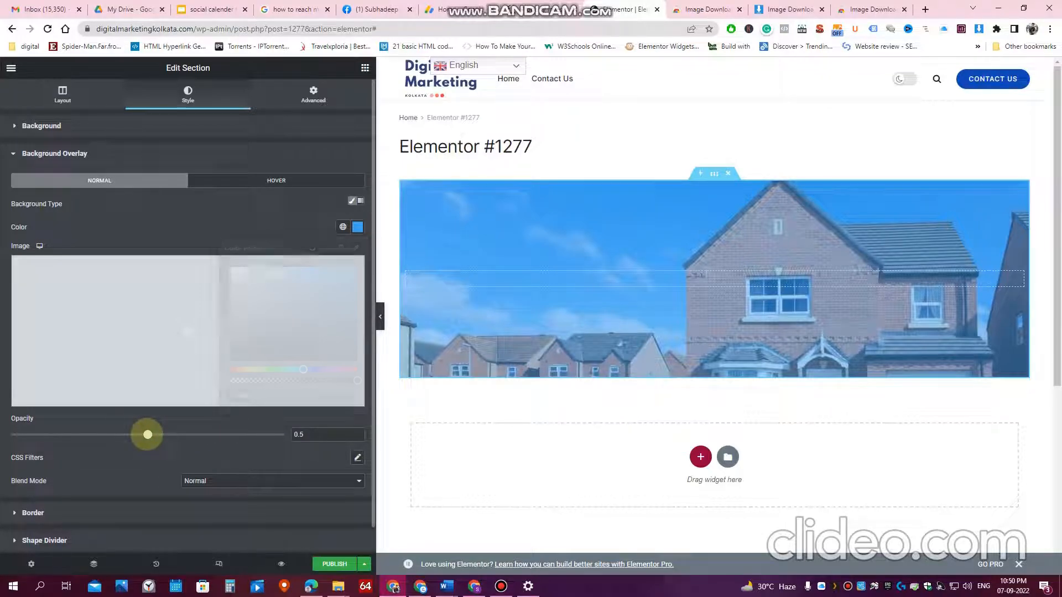
mouse_move(131, 436)
mouse_down()
mouse_move(96, 437)
mouse_move(166, 434)
mouse_move(104, 435)
mouse_move(145, 434)
mouse_up()
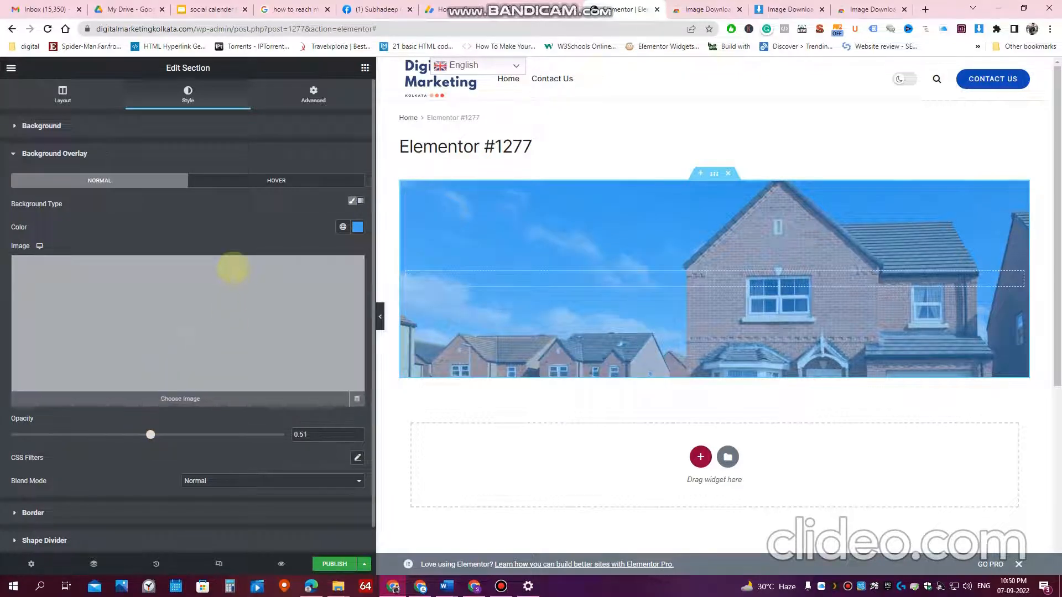
Step: Reduce the brightness in the background overlay's CSS filters to 45
scroll(252, 285, down, 1)
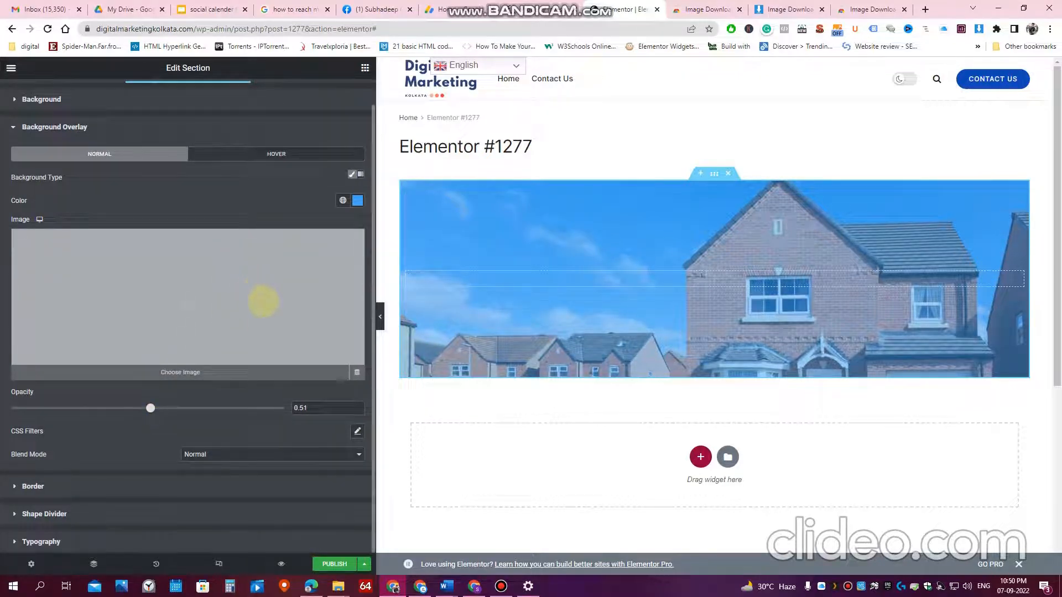
click(357, 431)
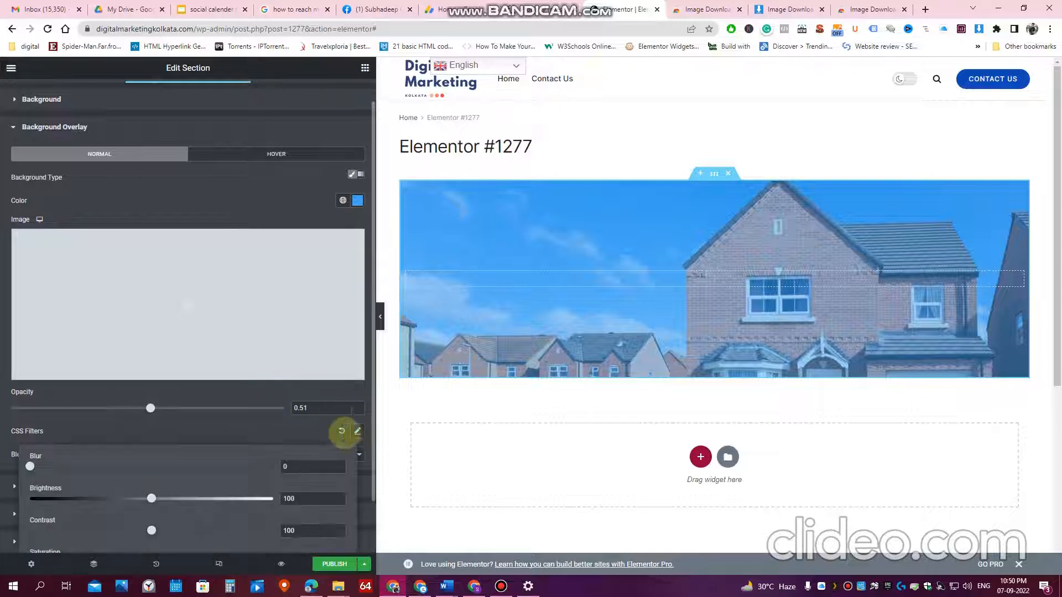
scroll(153, 492, down, 2)
drag(151, 443, 86, 443)
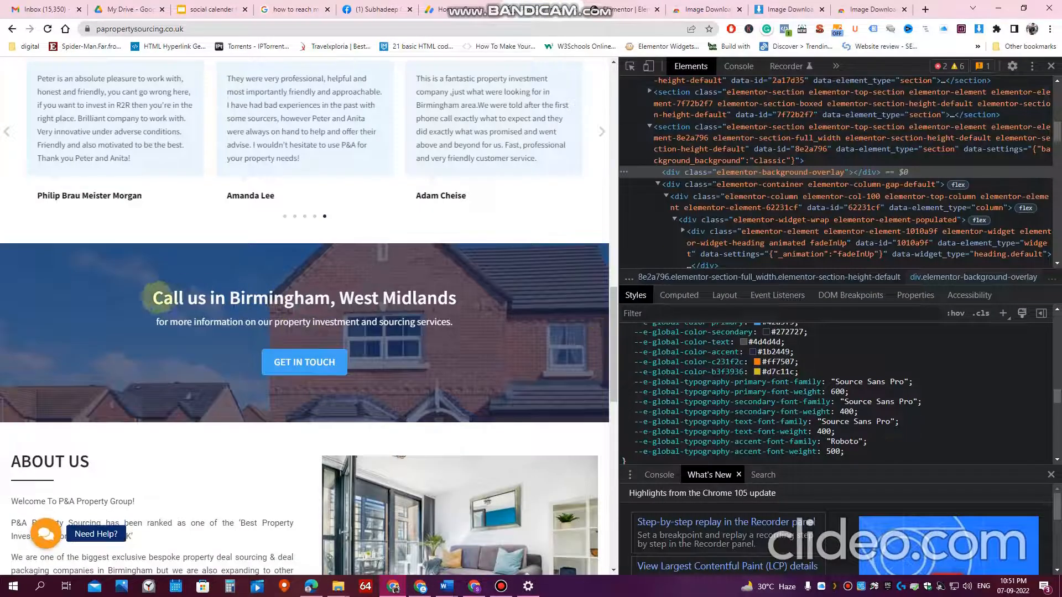
Step: On the papropertysourcing.co.uk page, inspect the banner's "Call us in Birmingham, West Midlands" heading, copy its text and review its CSS rules
drag(153, 297, 457, 298)
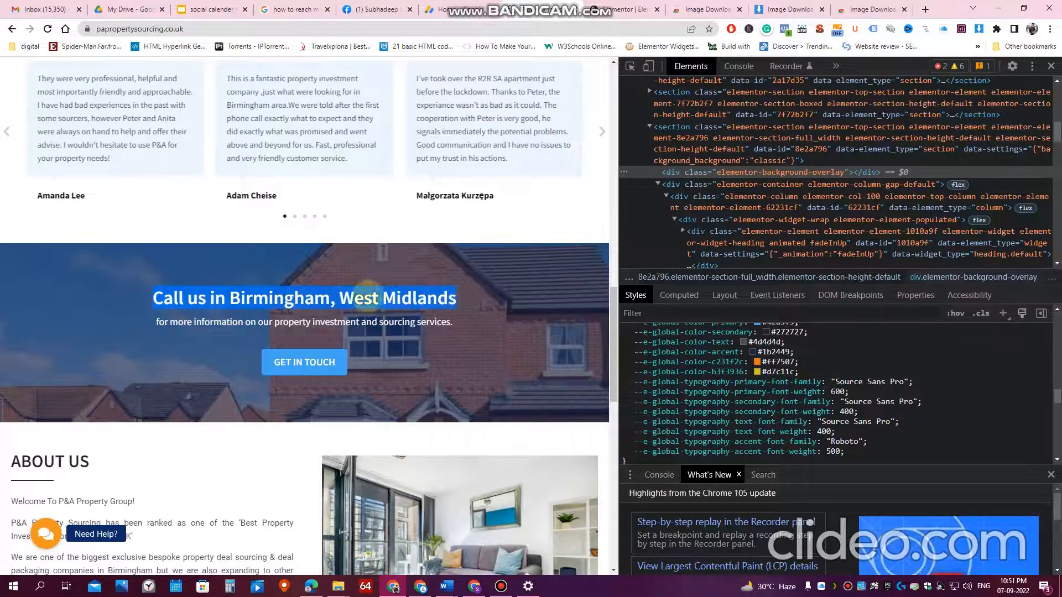
right_click(366, 299)
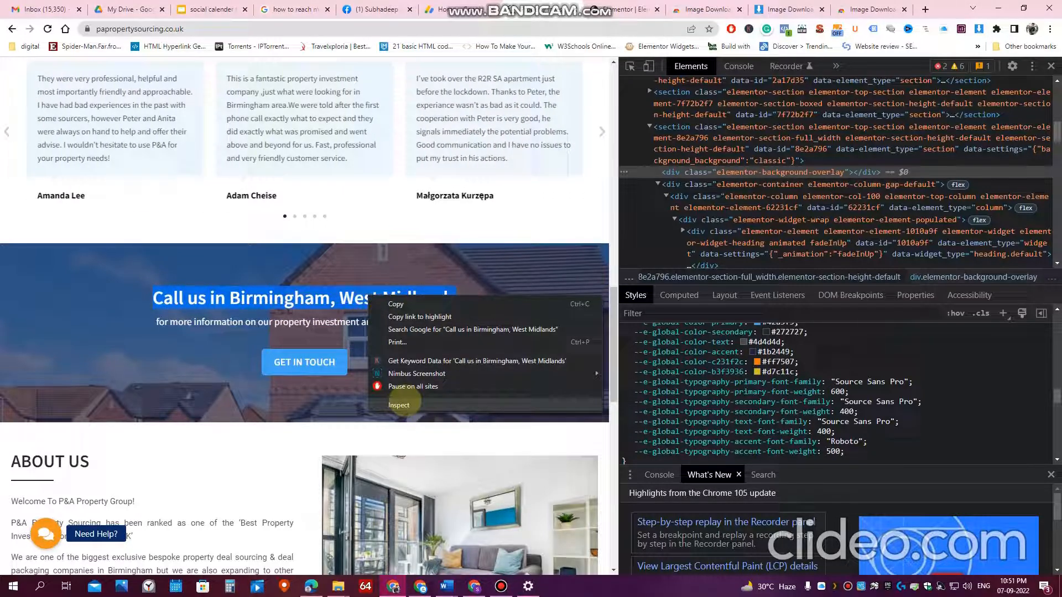
click(399, 405)
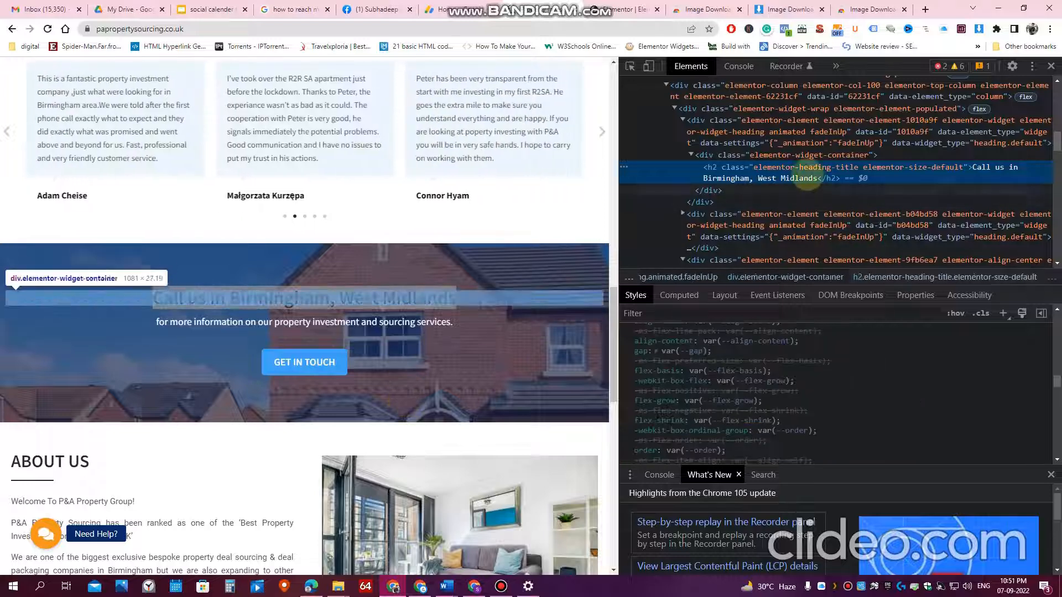
double_click(807, 178)
right_click(809, 178)
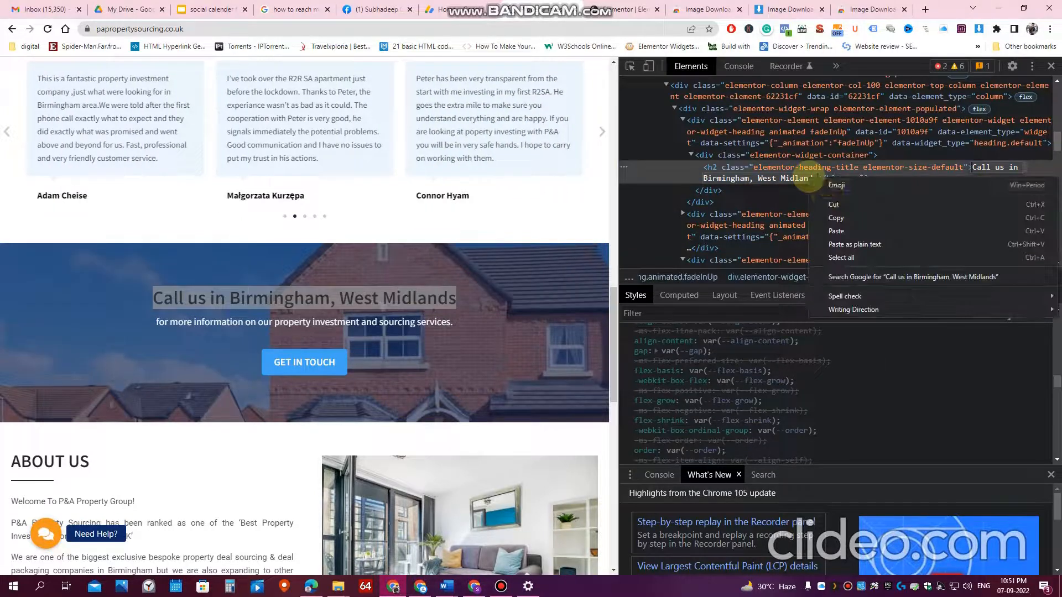
click(836, 218)
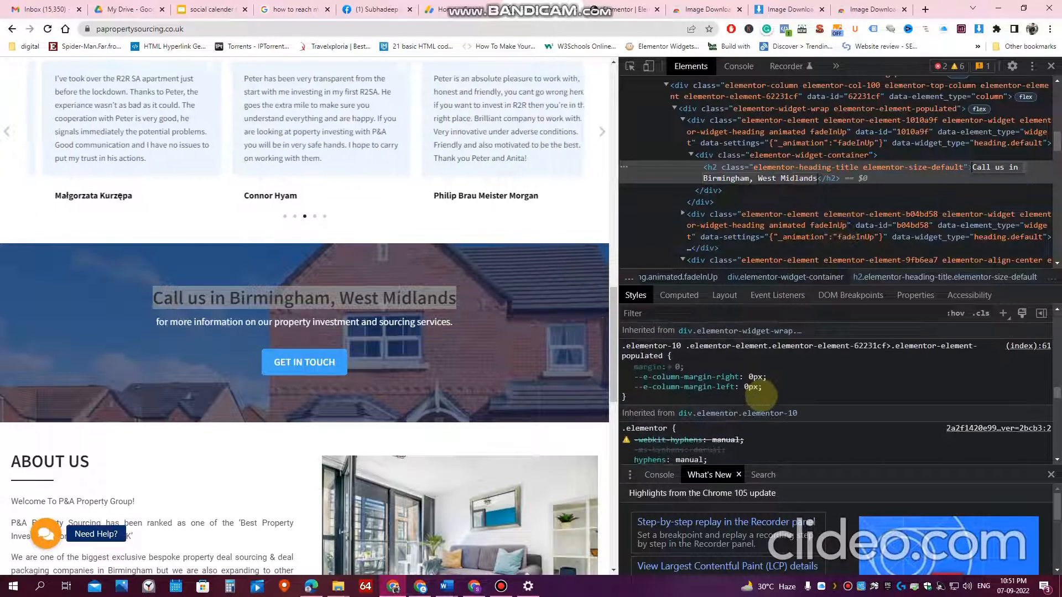
scroll(761, 396, up, 8)
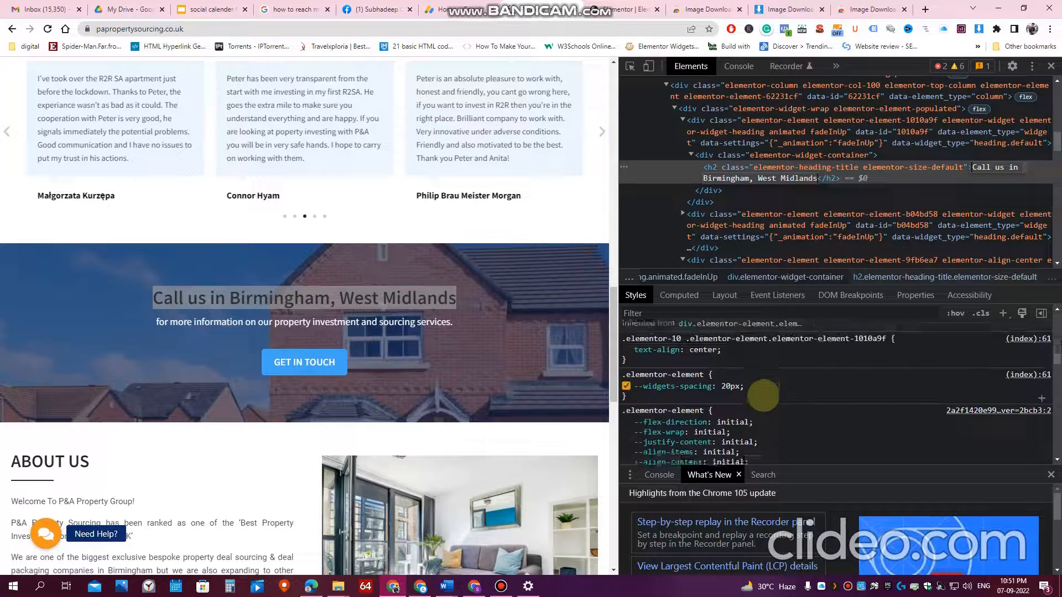
scroll(764, 395, up, 3)
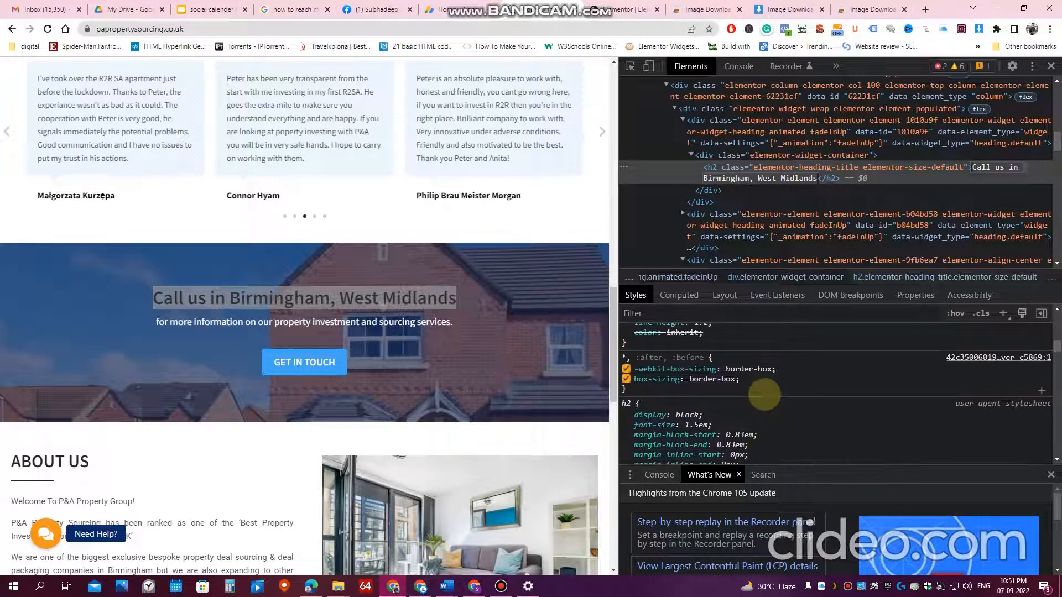
scroll(765, 395, up, 5)
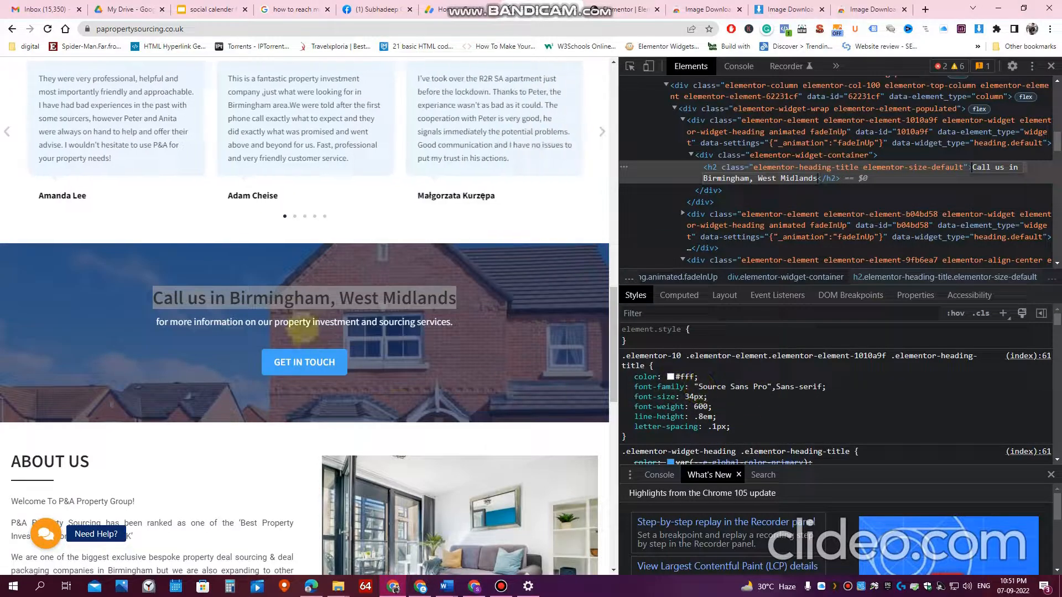
Step: Back in the Elementor page, add a Heading widget to the section and replace its title with "Call us in Birmingham, West Midlands"
key(ctrl+Tab)
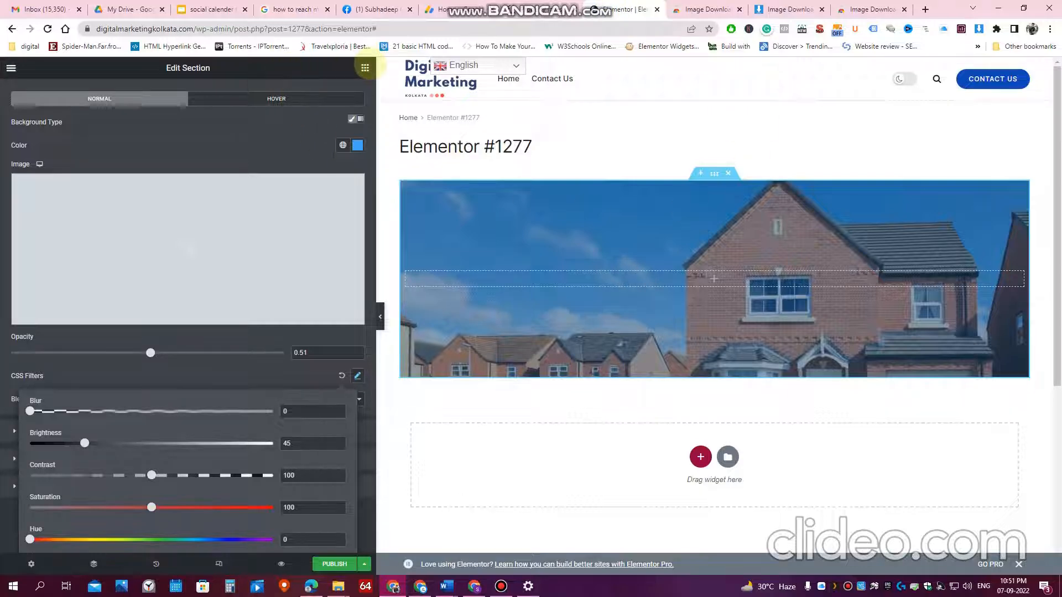
click(365, 68)
drag(142, 198, 701, 277)
drag(126, 166, 2, 164)
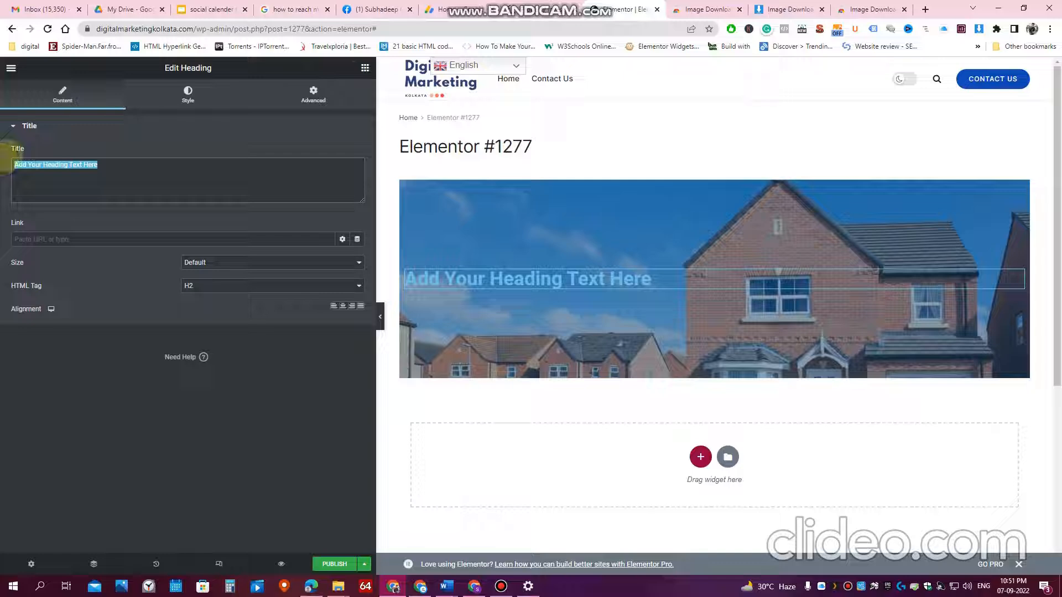
key(ctrl+v)
Step: Check the reference banner's heading style, and set the Elementor heading's text colour to white, #FFFFFF
click(528, 10)
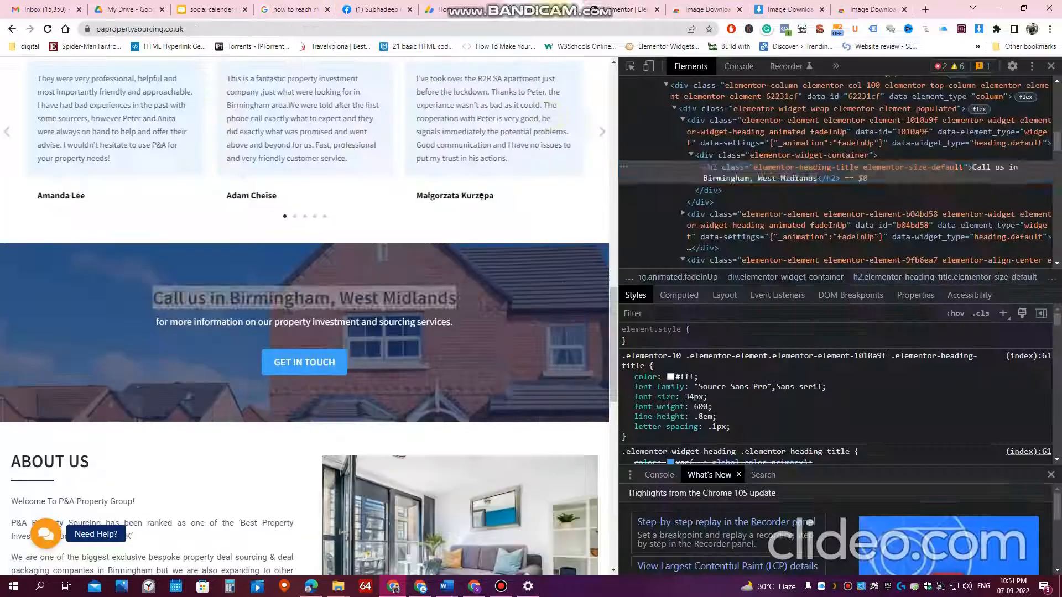
key(ctrl+Tab)
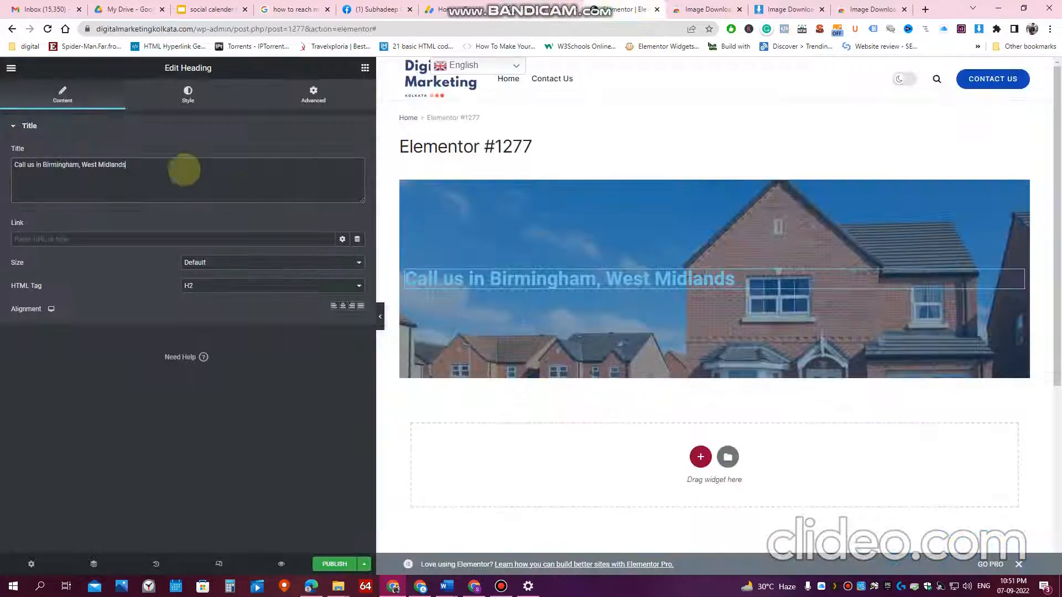
click(188, 93)
click(358, 153)
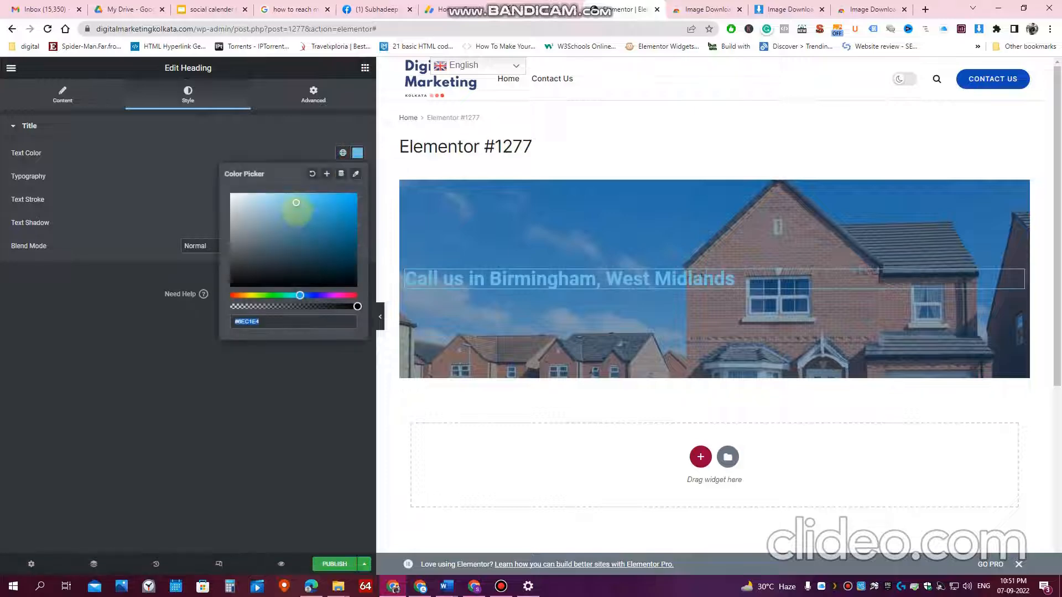
click(238, 194)
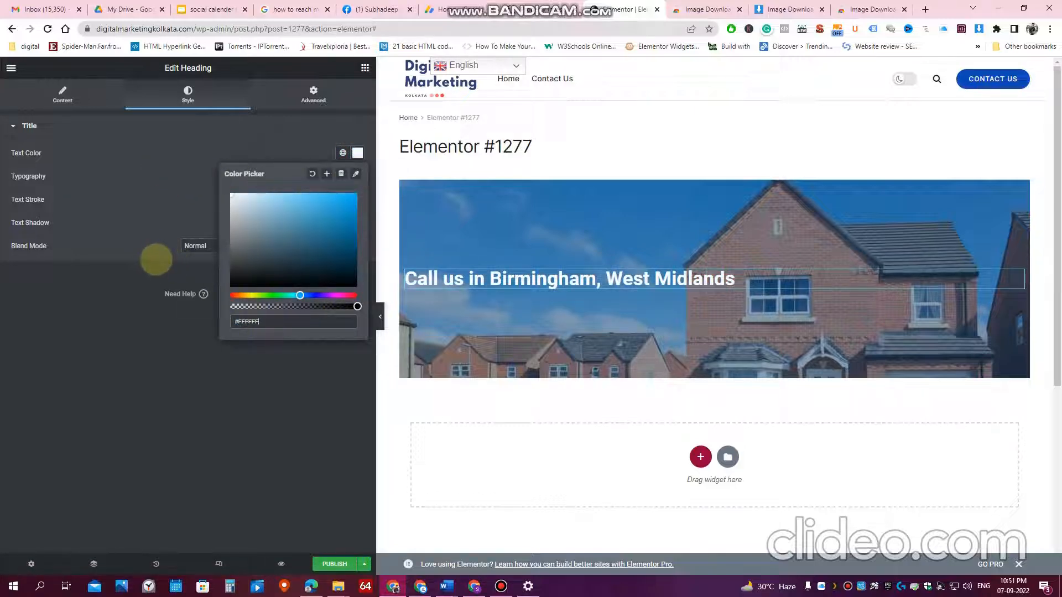
click(155, 260)
Step: Copy the font family name Source Sans Pro from the reference heading's CSS styles
key(ctrl+shift+Tab)
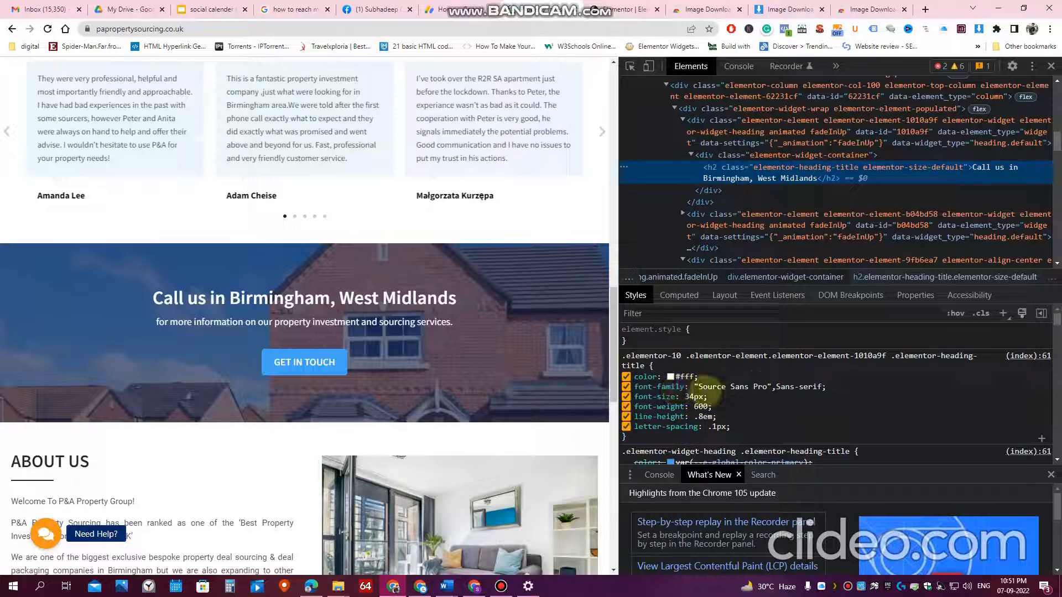
drag(768, 385, 698, 386)
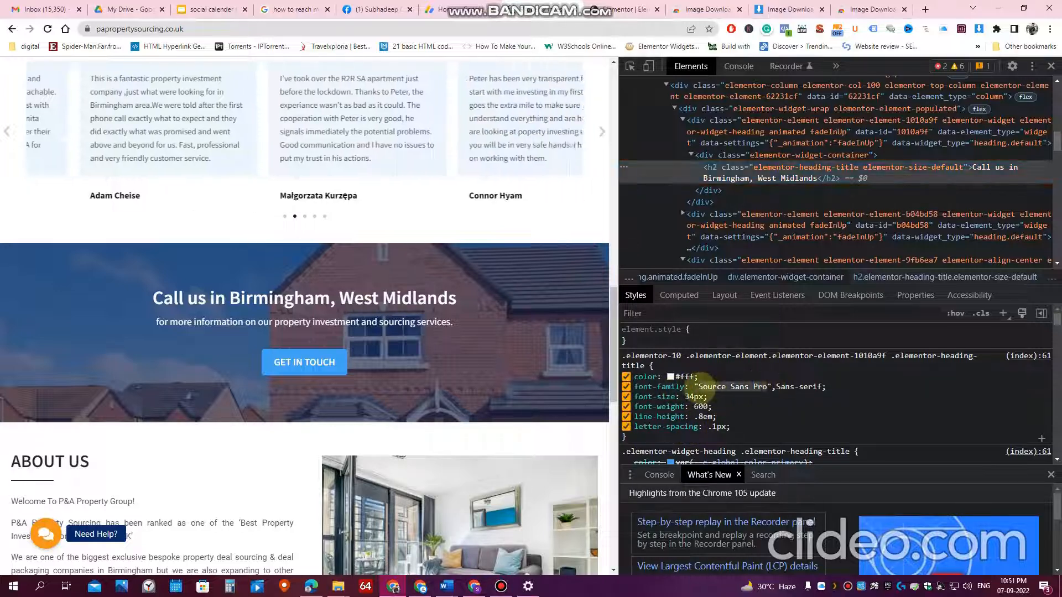
right_click(718, 388)
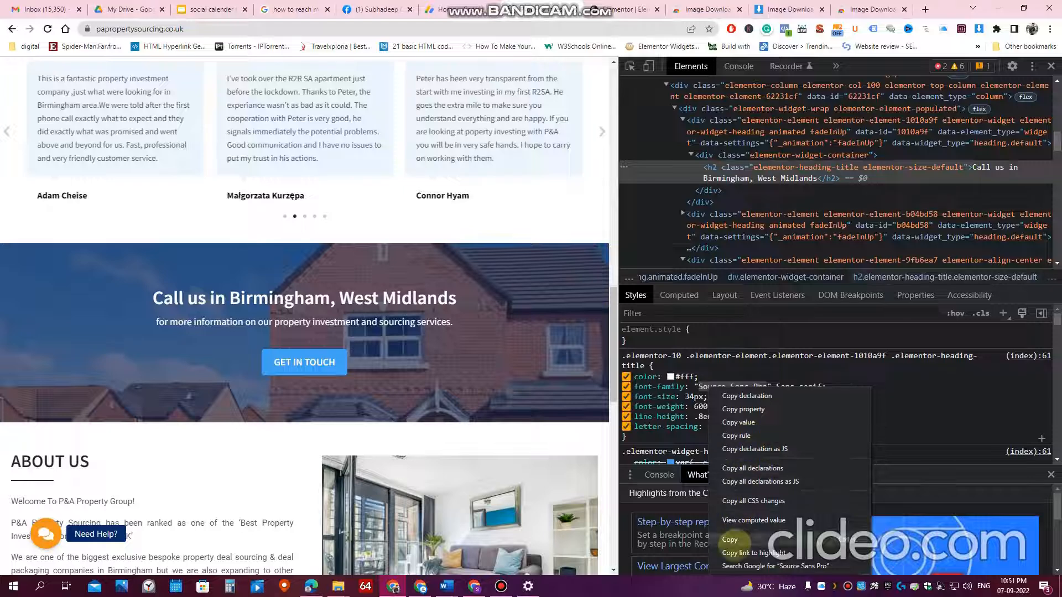
click(730, 540)
Step: In the Elementor page, set the heading's font family to Source Sans Pro and its size to 34 px
click(640, 6)
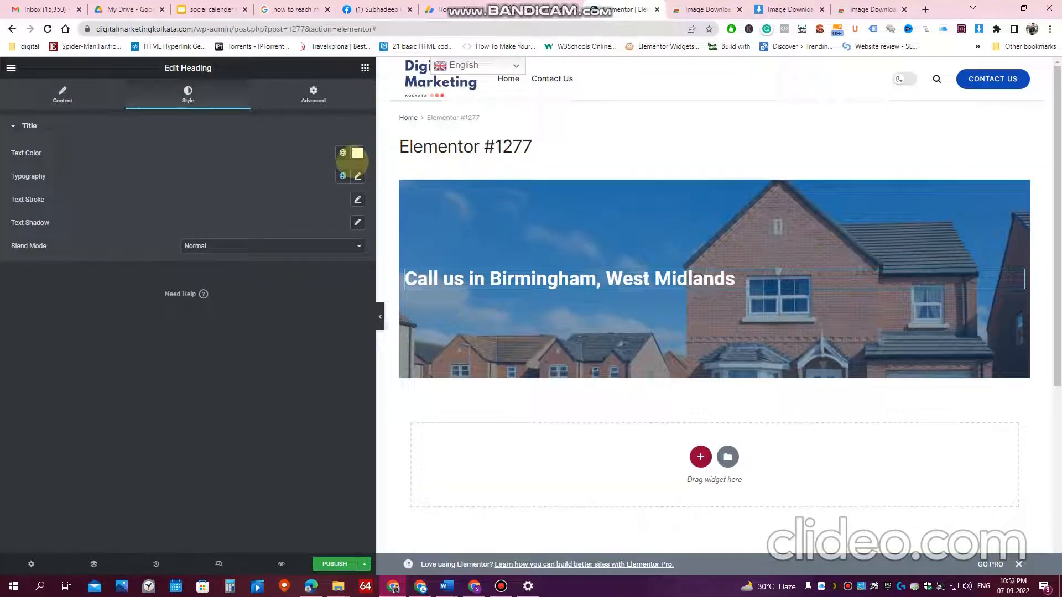
click(358, 176)
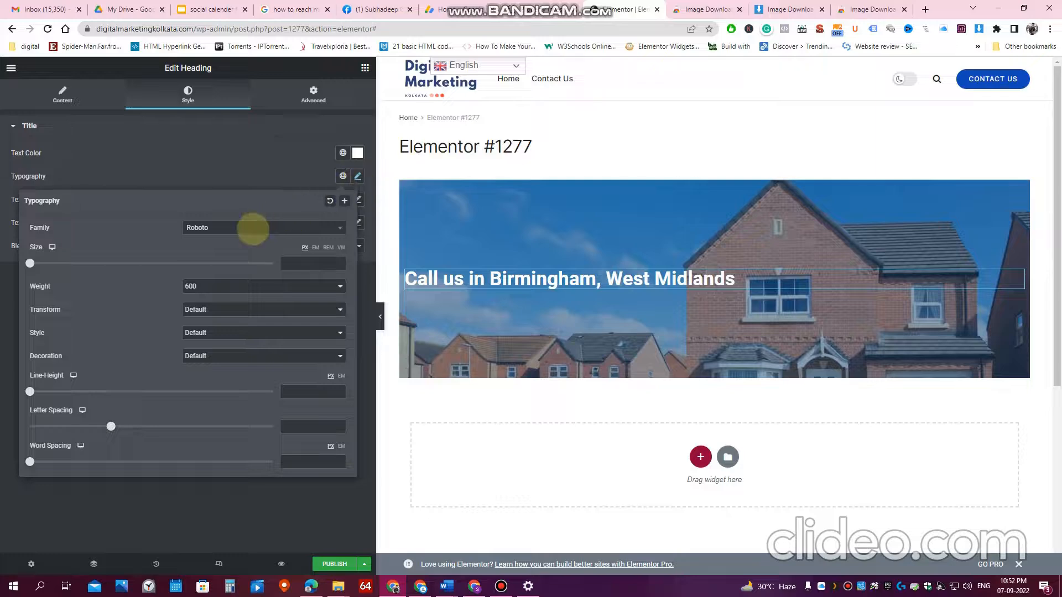
click(253, 228)
key(ctrl+v)
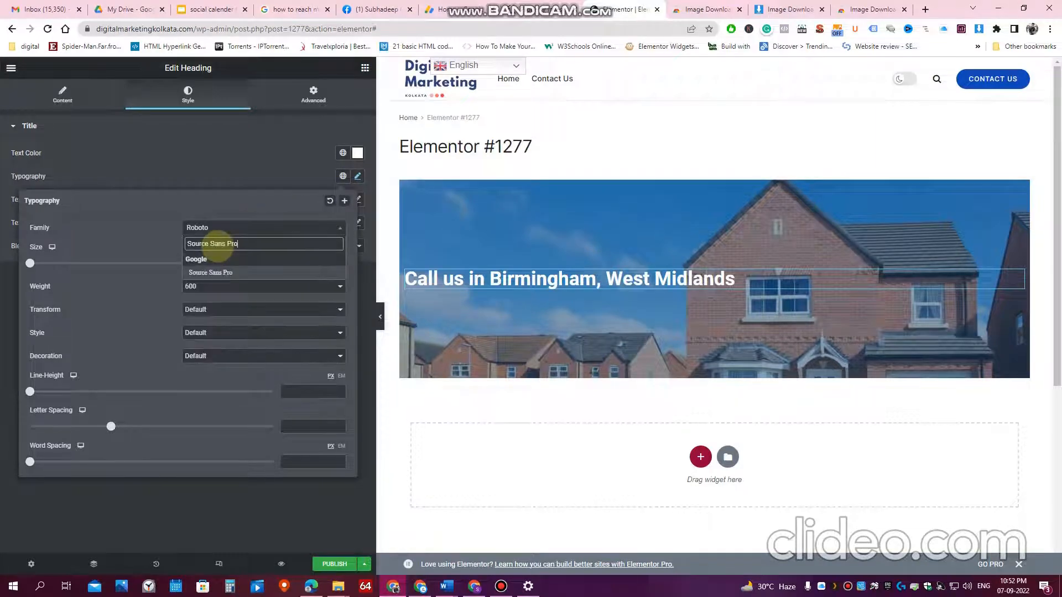
click(225, 273)
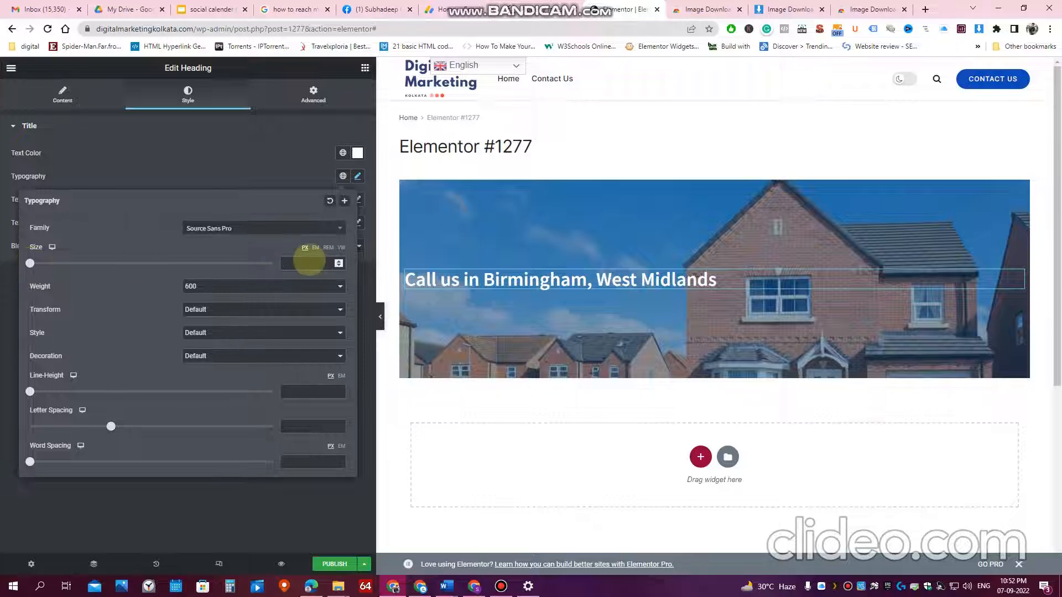
click(309, 262)
text(34)
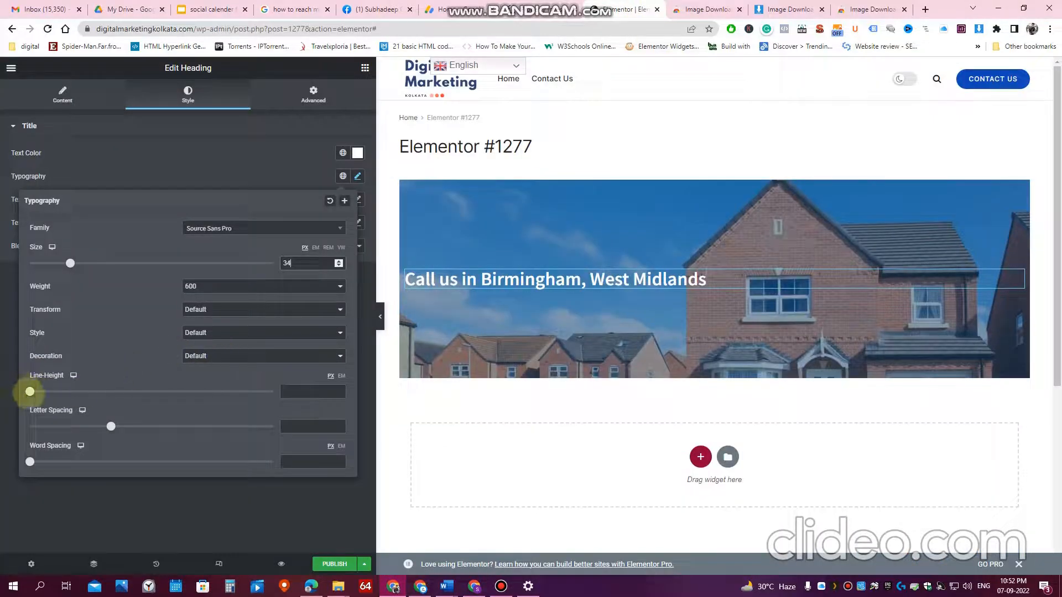
Step: Set the heading's line height to .8 em and, after checking the reference CSS, its letter spacing to .1 px
click(341, 377)
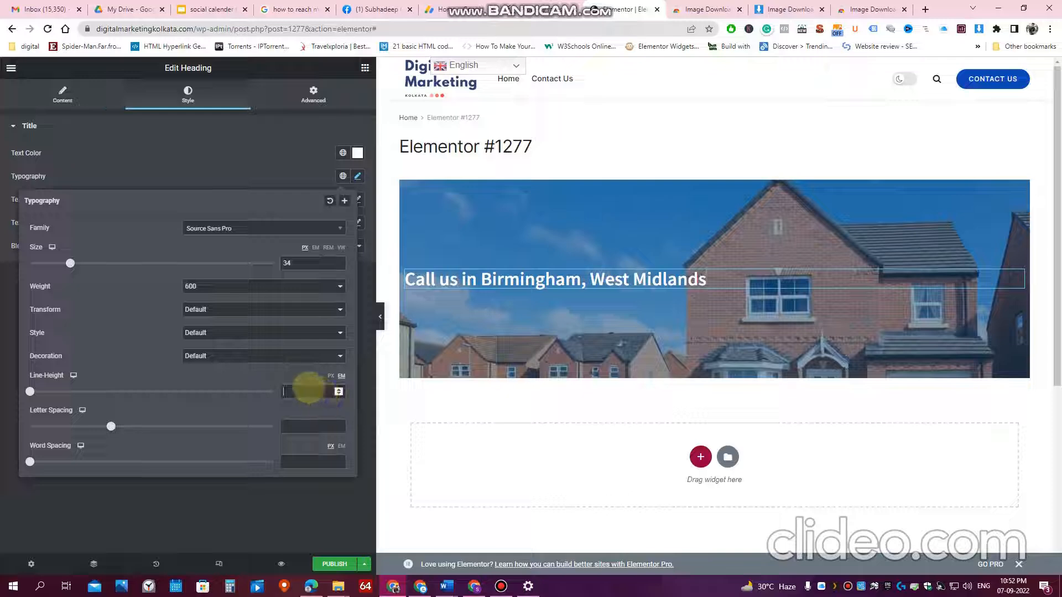
click(308, 390)
text(.8)
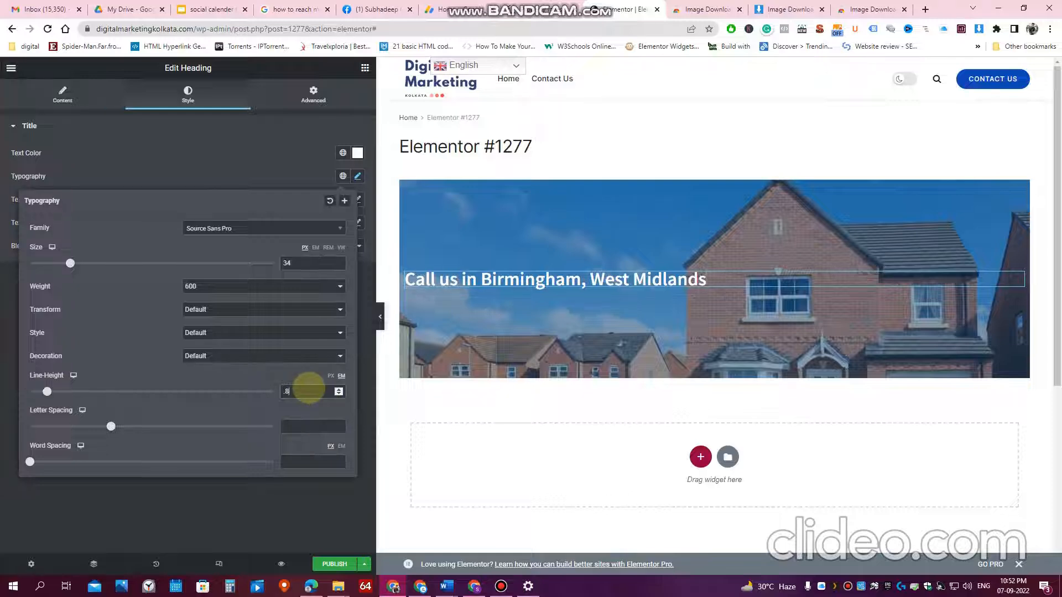
click(460, 9)
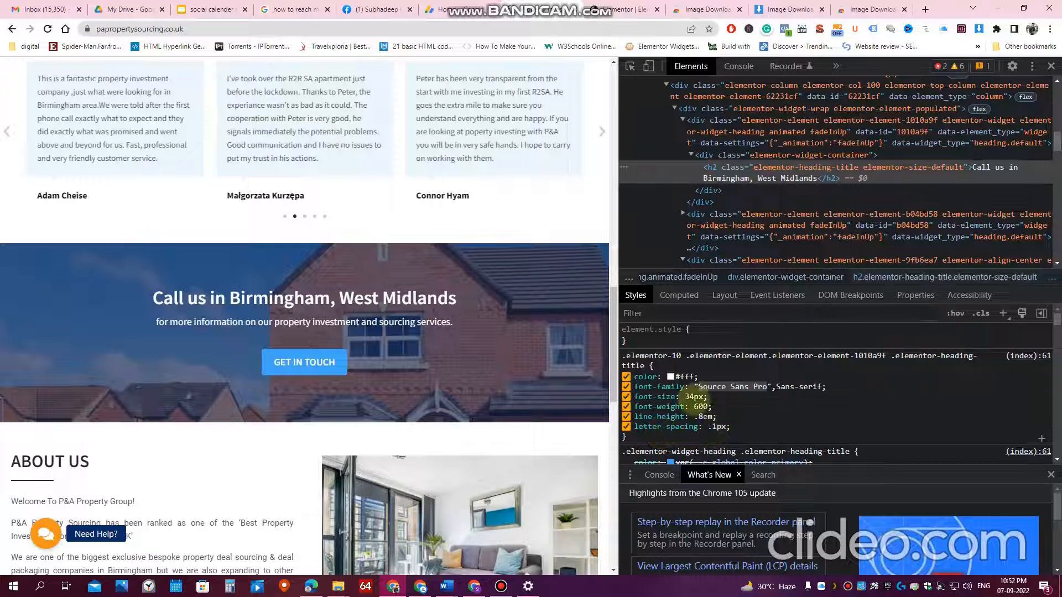
click(631, 9)
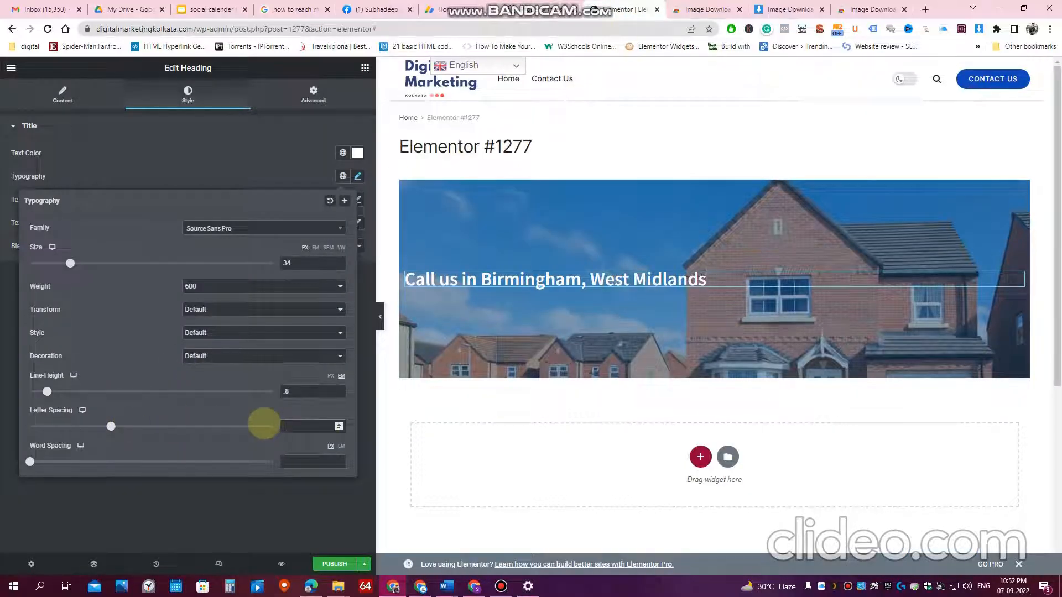
text(1)
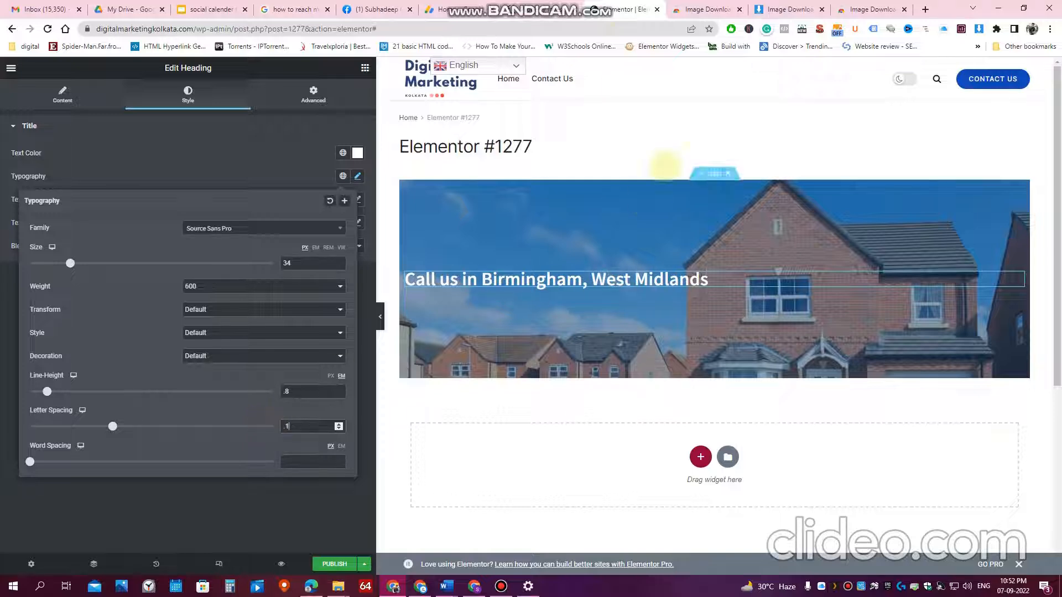
Step: Compare the heading with the reference banner and centre-align it
key(ctrl+shift+Tab)
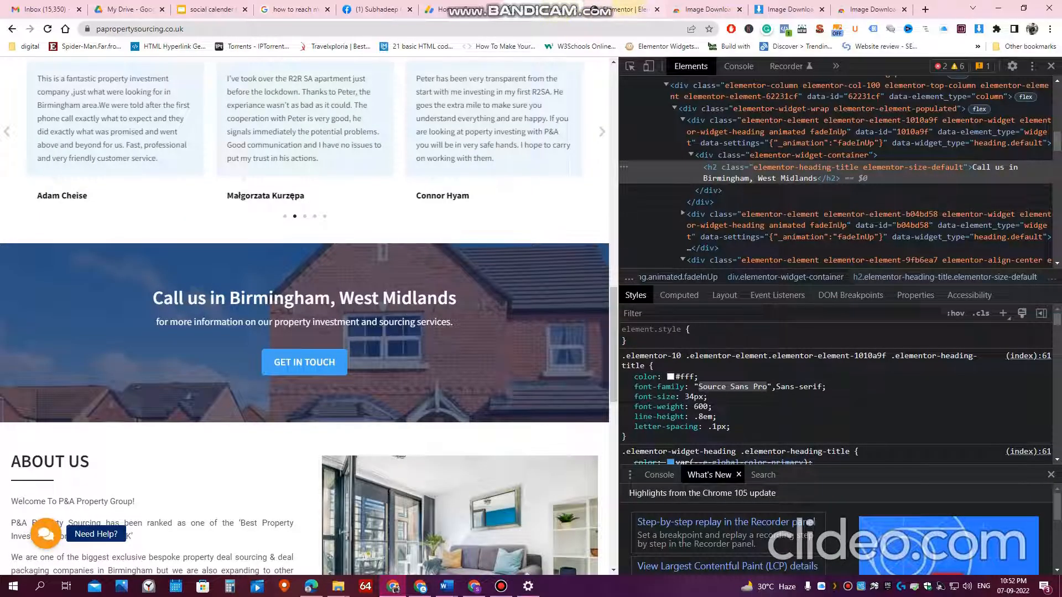
key(ctrl+Tab)
click(63, 94)
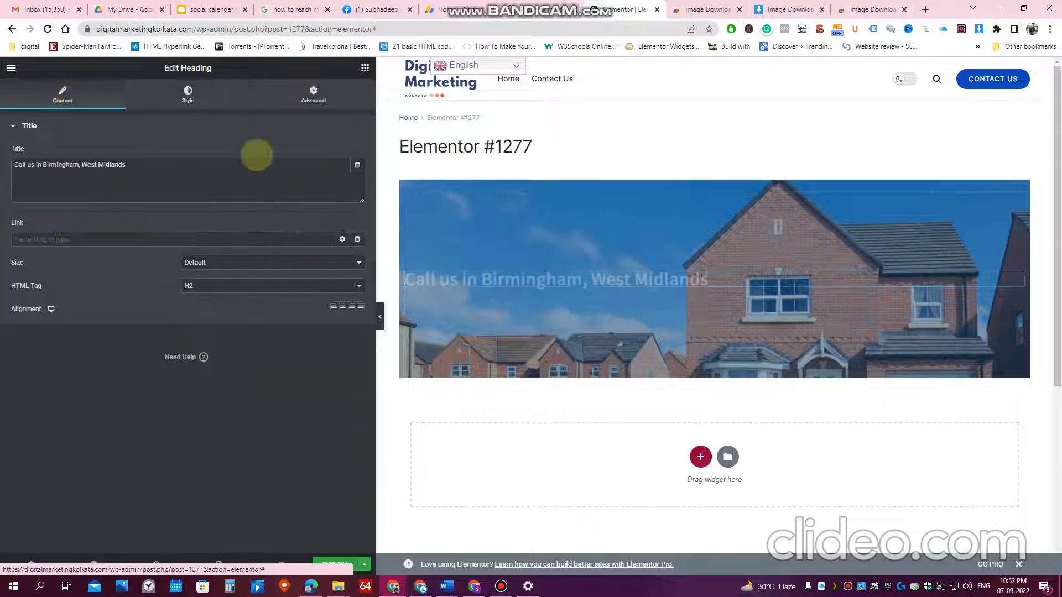
click(343, 305)
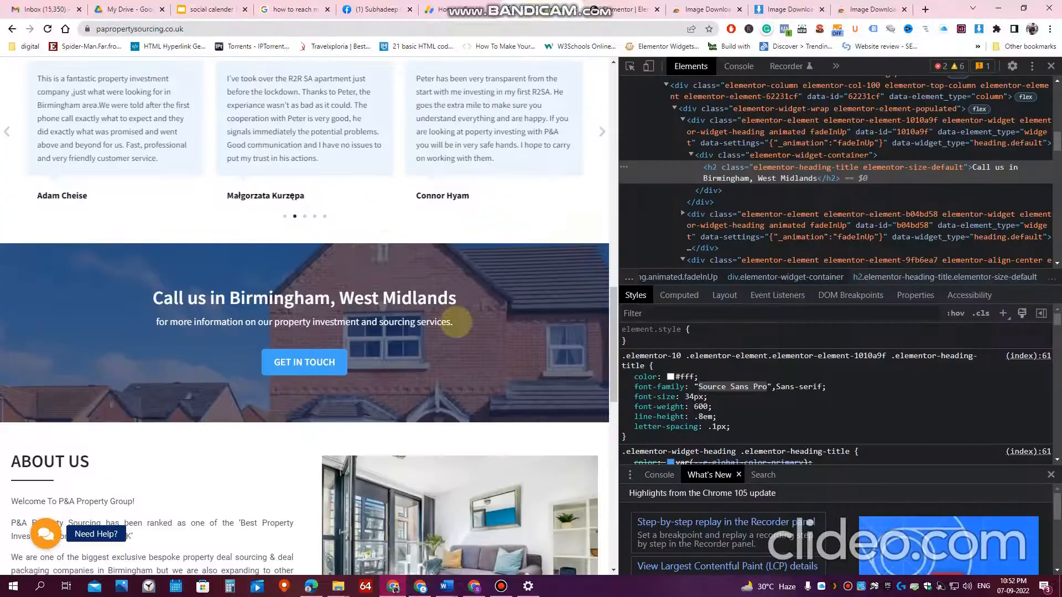
Step: Copy the reference banner's subline "for more information on our property investment and sourcing services."
drag(455, 323, 157, 323)
right_click(252, 324)
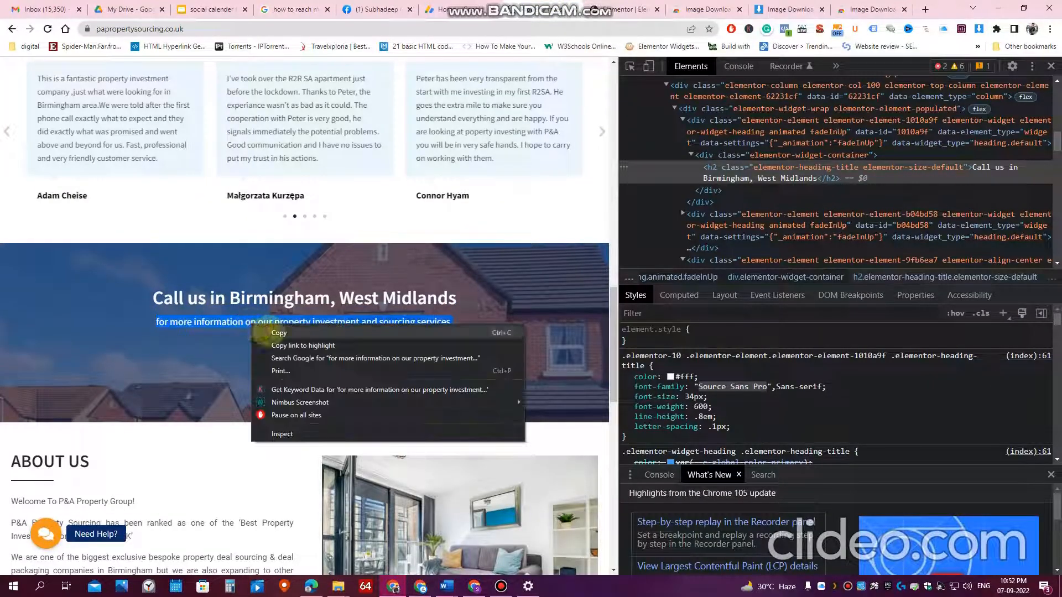
click(269, 330)
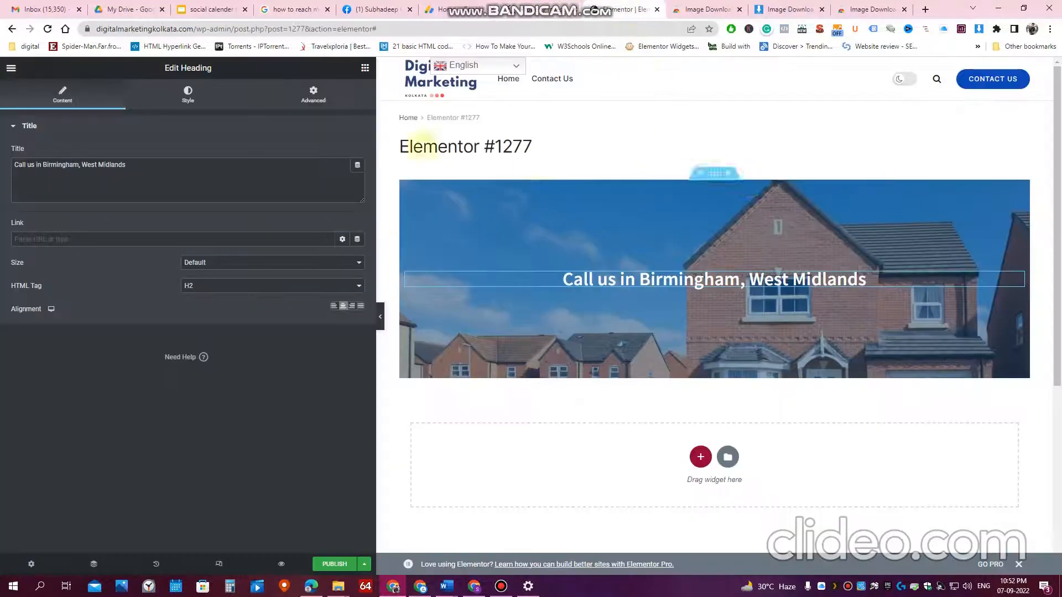
Step: Add a Text Editor widget below the Elementor heading and replace its placeholder with "for more information on our property investment and sourcing services."
click(365, 67)
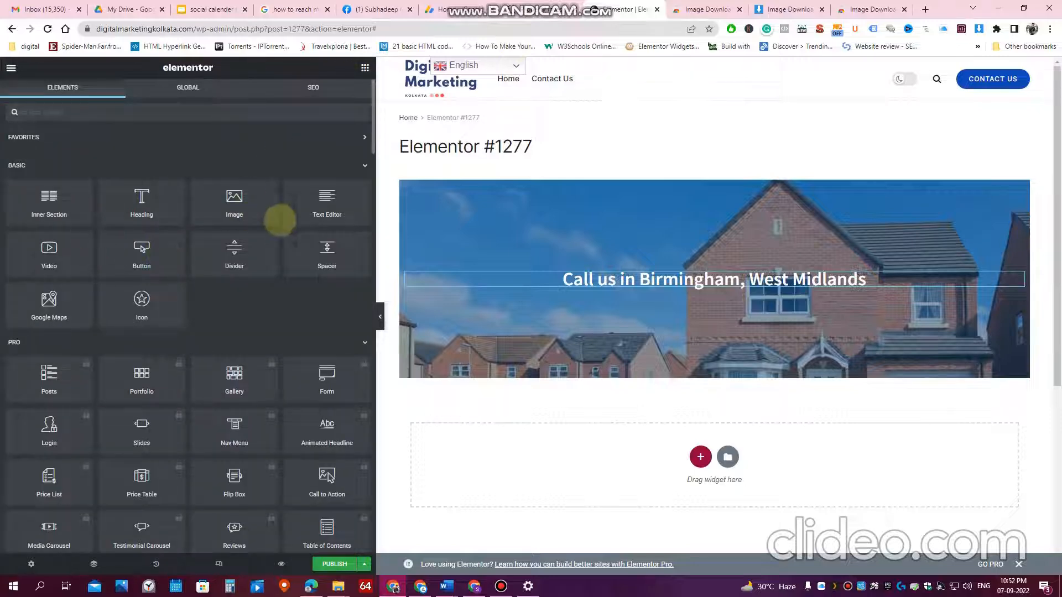
drag(329, 210, 434, 315)
drag(178, 241, 2, 235)
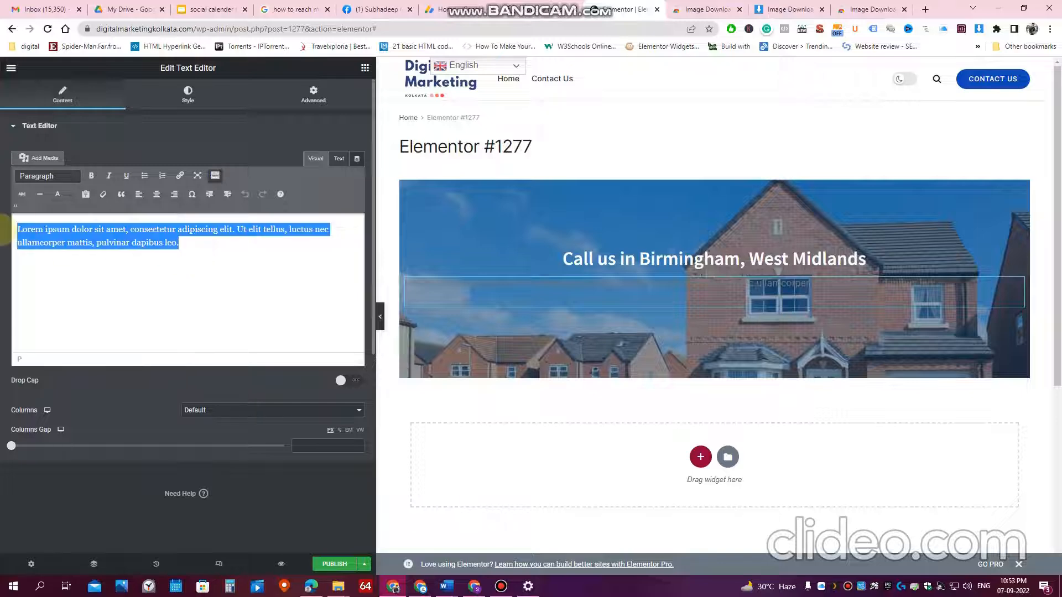
key(ctrl+v)
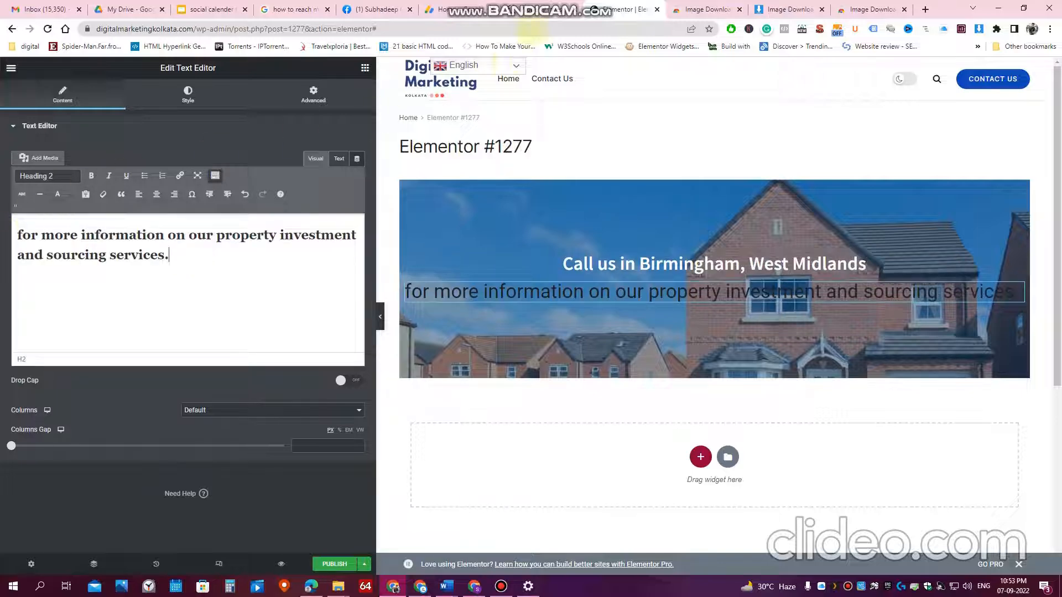
Step: Inspect the reference subline's CSS and set the Elementor subline's text colour to white, #FFFFFF
click(548, 9)
right_click(286, 324)
click(343, 433)
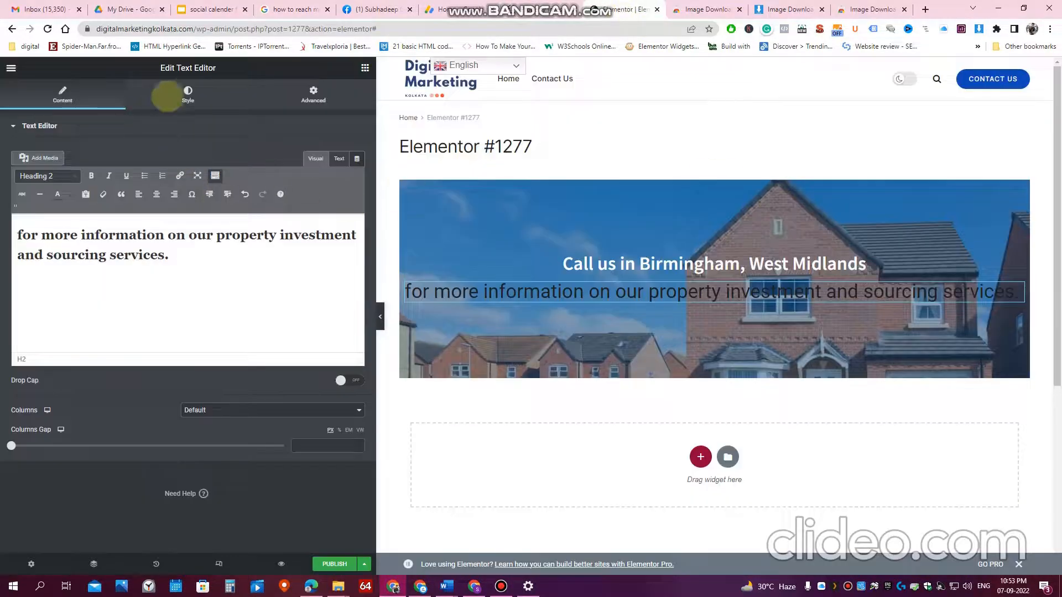
click(188, 96)
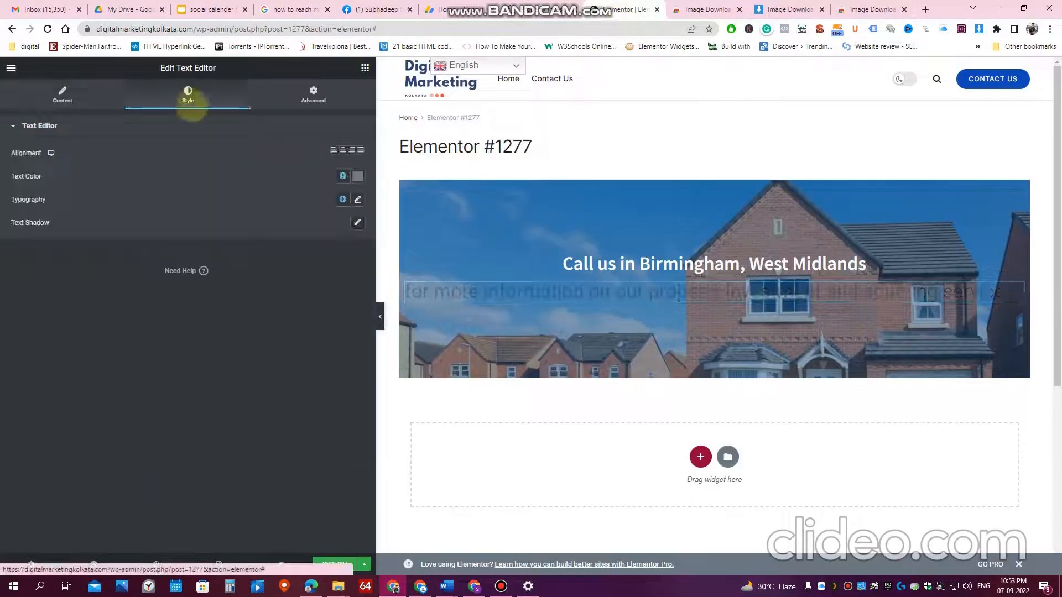
click(357, 176)
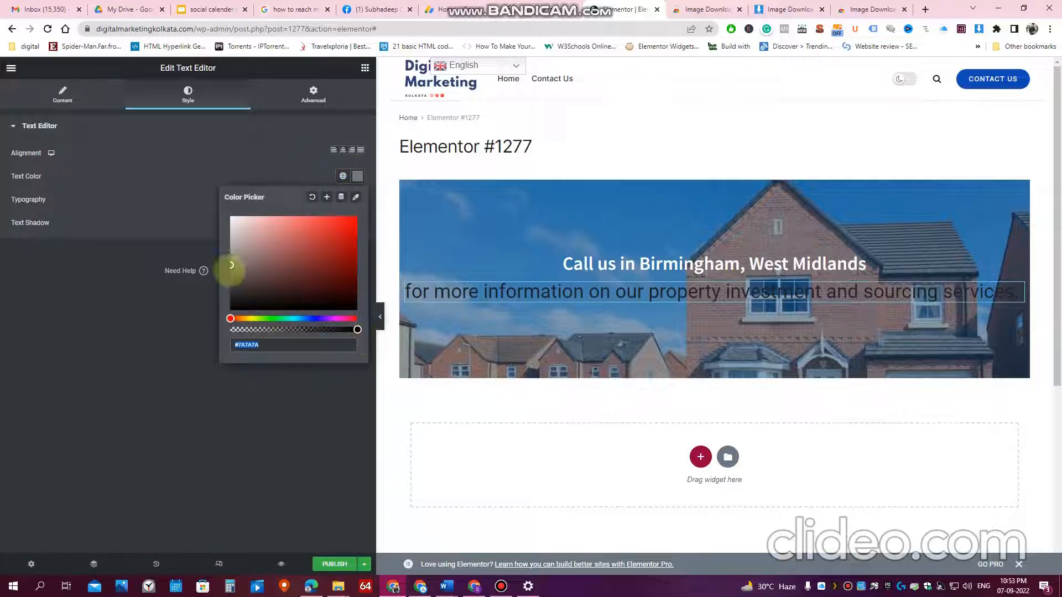
text(#FFFFFF)
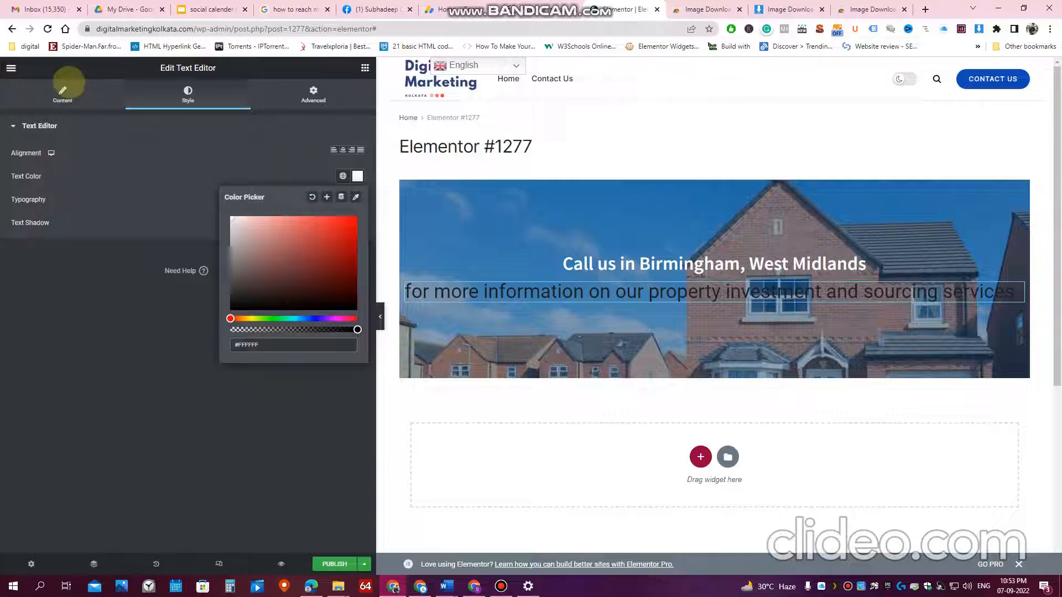
Step: Change the format of all the subline text to Paragraph
click(62, 90)
click(176, 265)
key(ctrl+a)
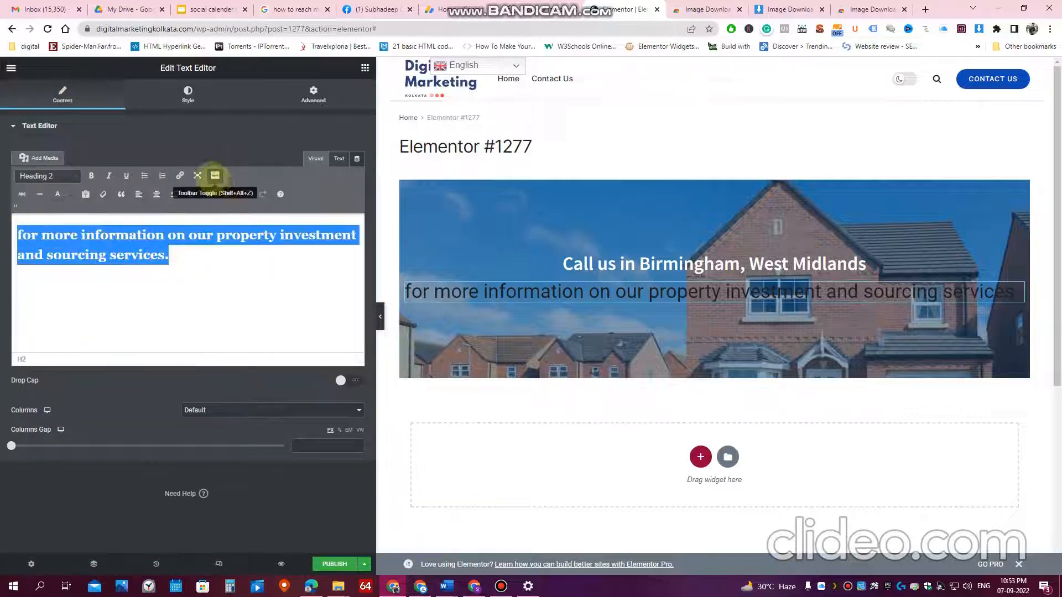
click(40, 176)
click(48, 193)
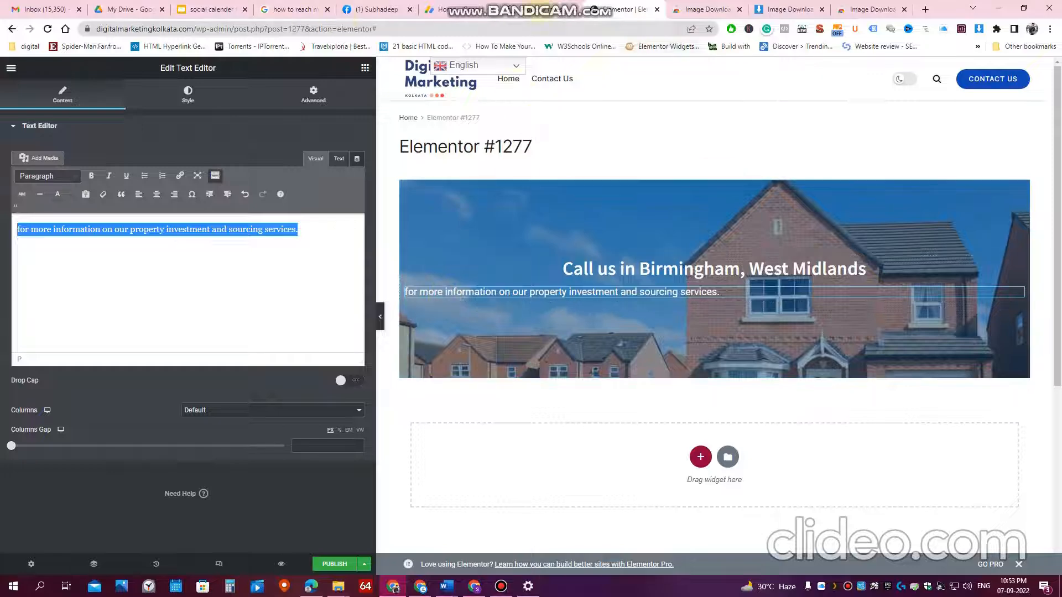
Step: Check the reference subline's font styles and set the Elementor subline's font family to Source Sans Pro
click(543, 9)
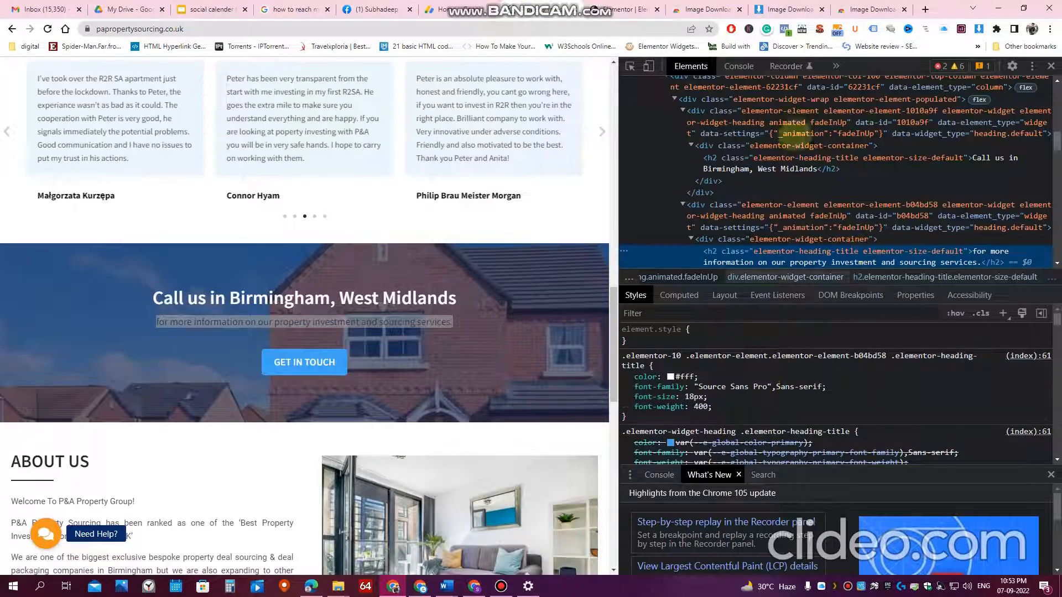
click(614, 13)
click(188, 94)
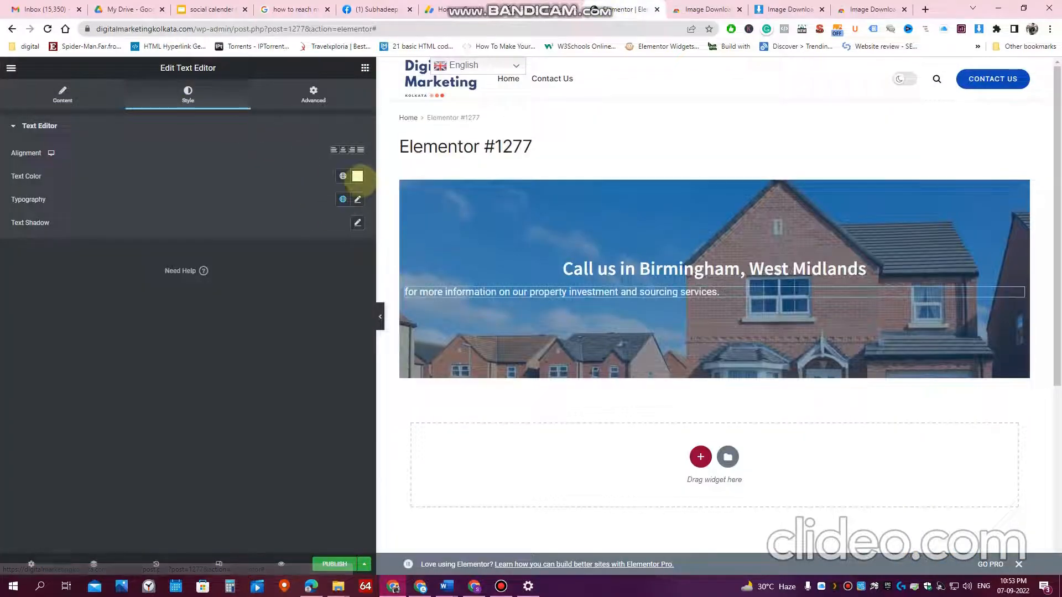
click(357, 199)
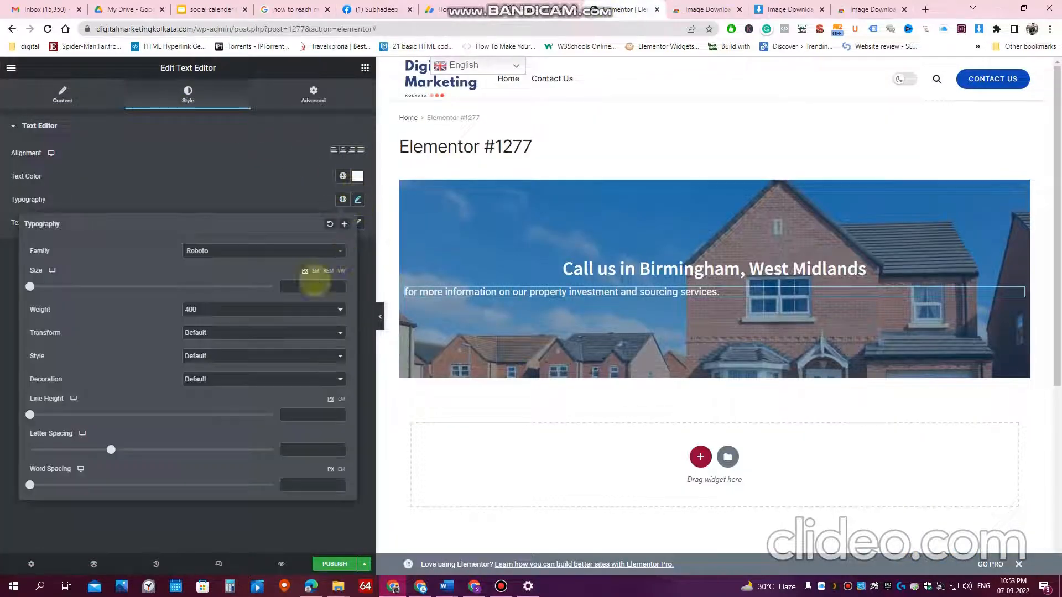
click(235, 250)
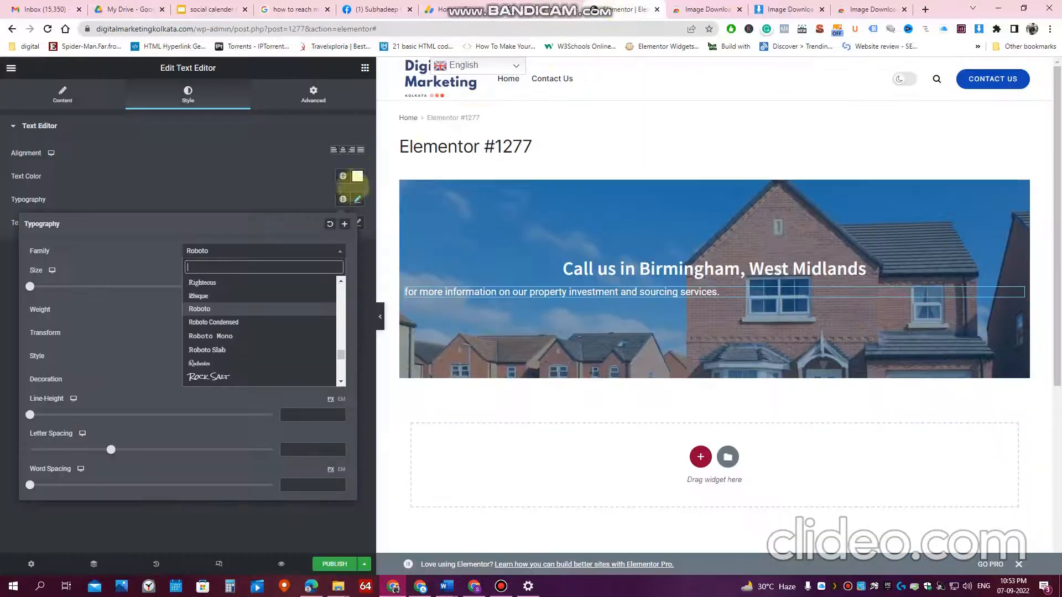
key(ctrl+v)
click(212, 296)
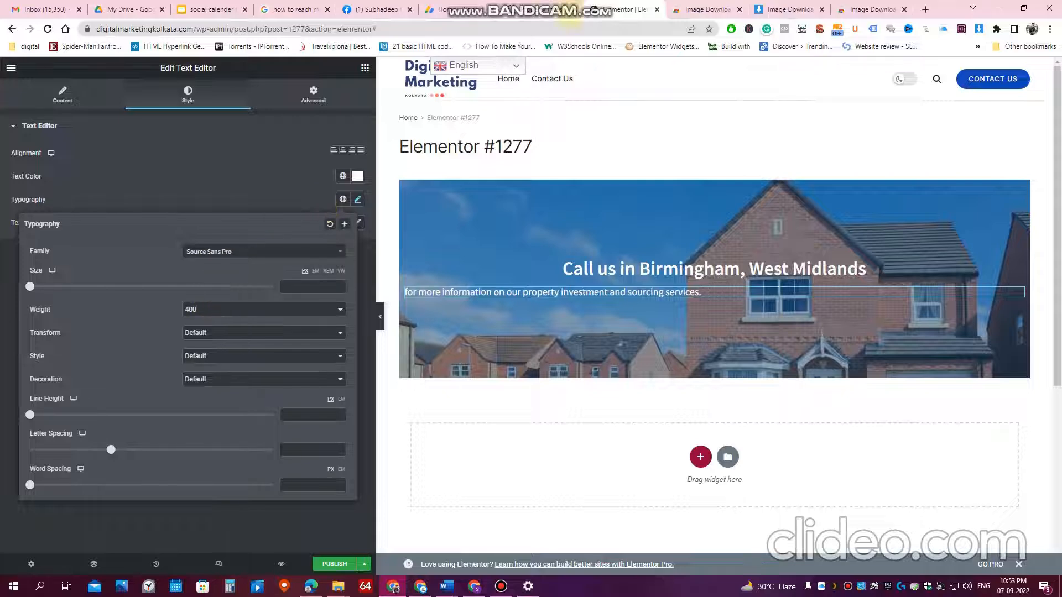
Step: Set the subline's font size to 18 px and centre-align it
click(193, 310)
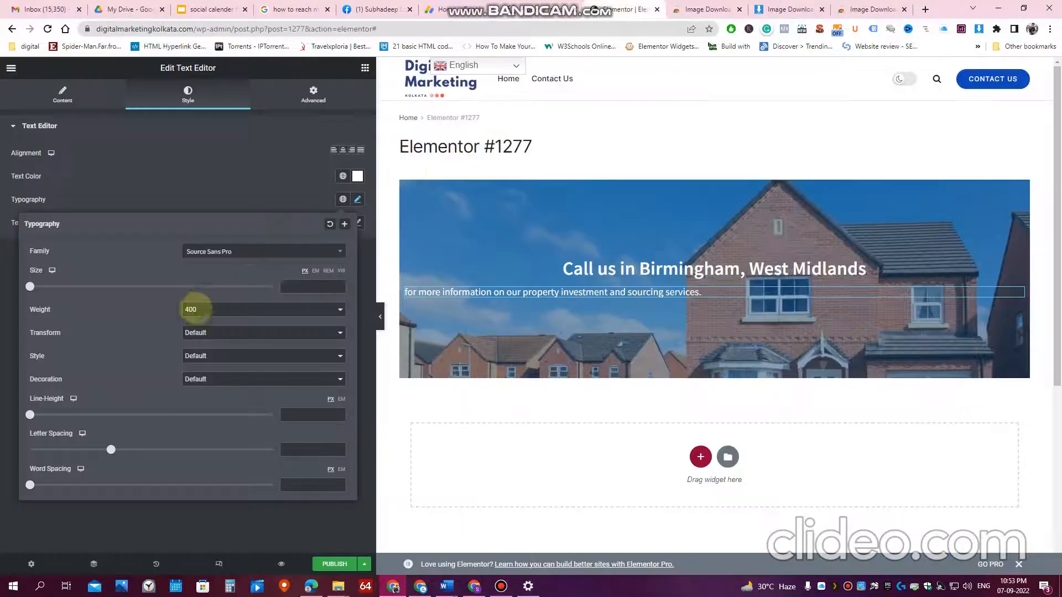
drag(30, 286, 50, 287)
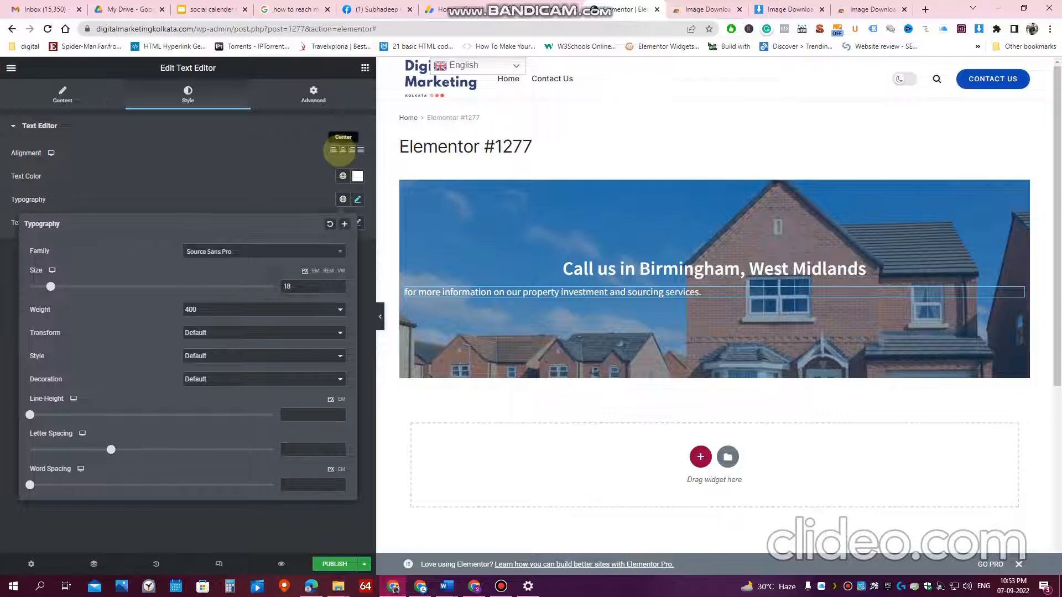
click(342, 150)
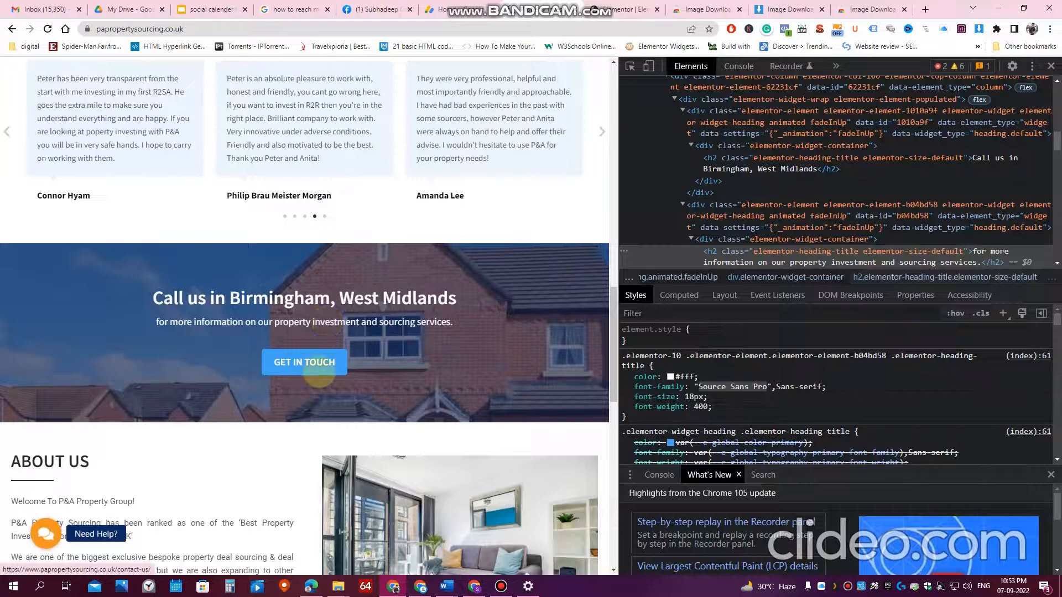
Step: Inspect the reference banner's "GET IN TOUCH" button and review its font, colour, border and padding rules
right_click(320, 372)
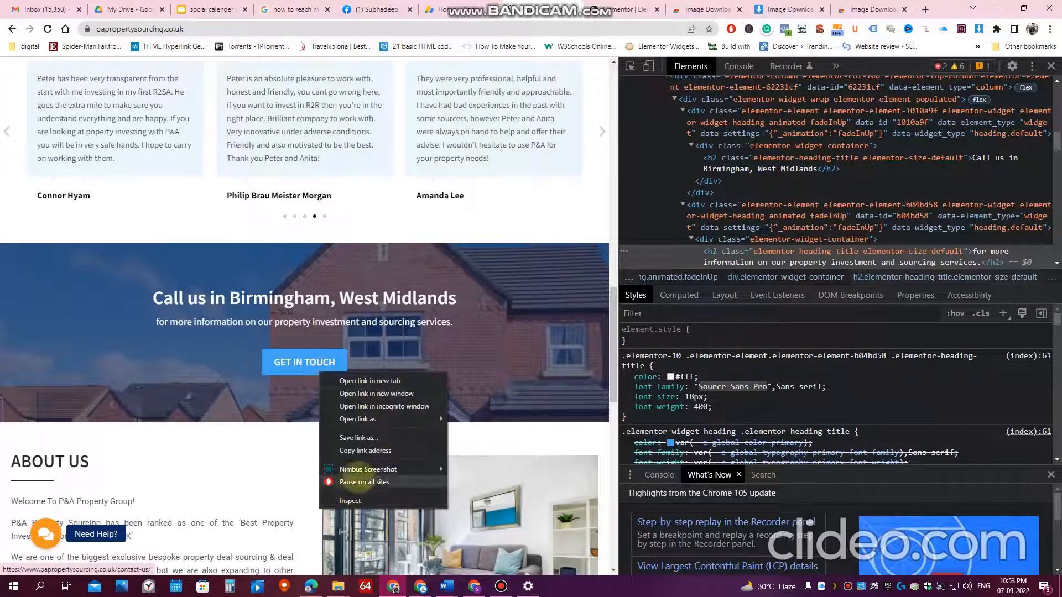
right_click(318, 361)
click(366, 490)
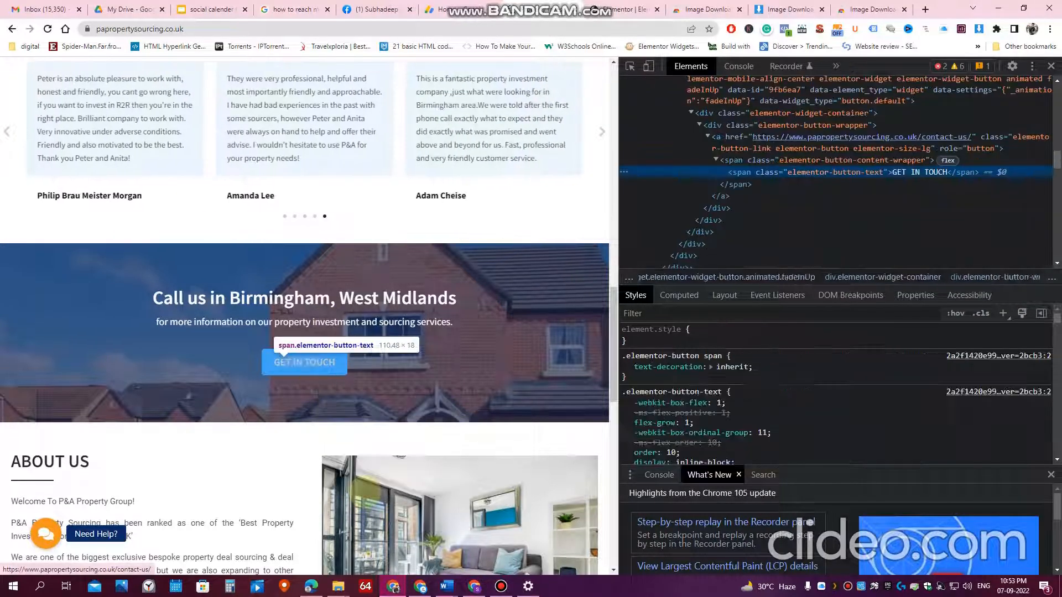
scroll(777, 397, down, 5)
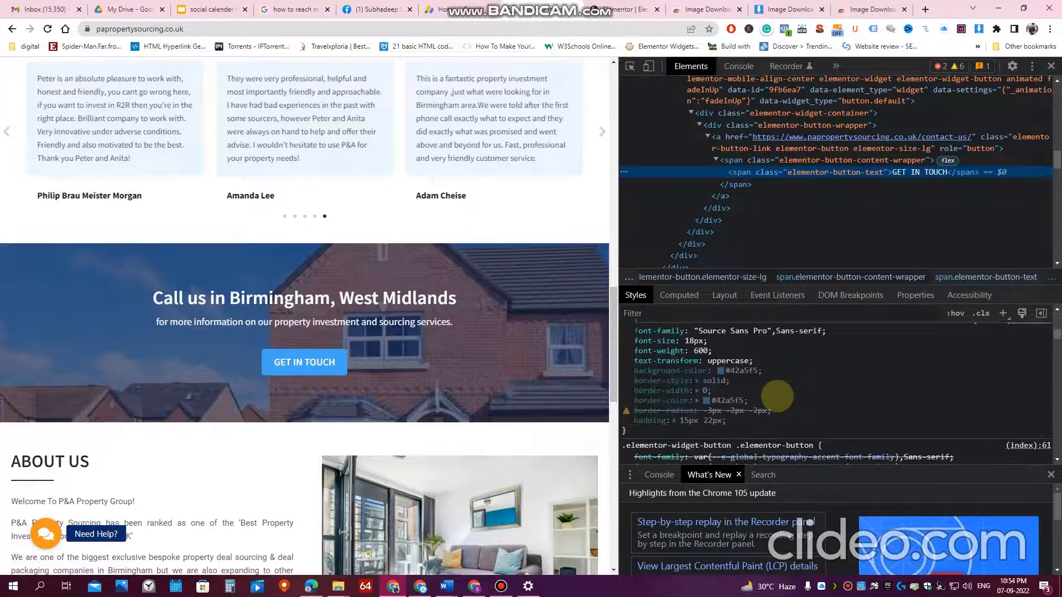
Step: Copy the reference "GET IN TOUCH" button's background colour value #42a5f5 from its style rules
scroll(714, 379, up, 2)
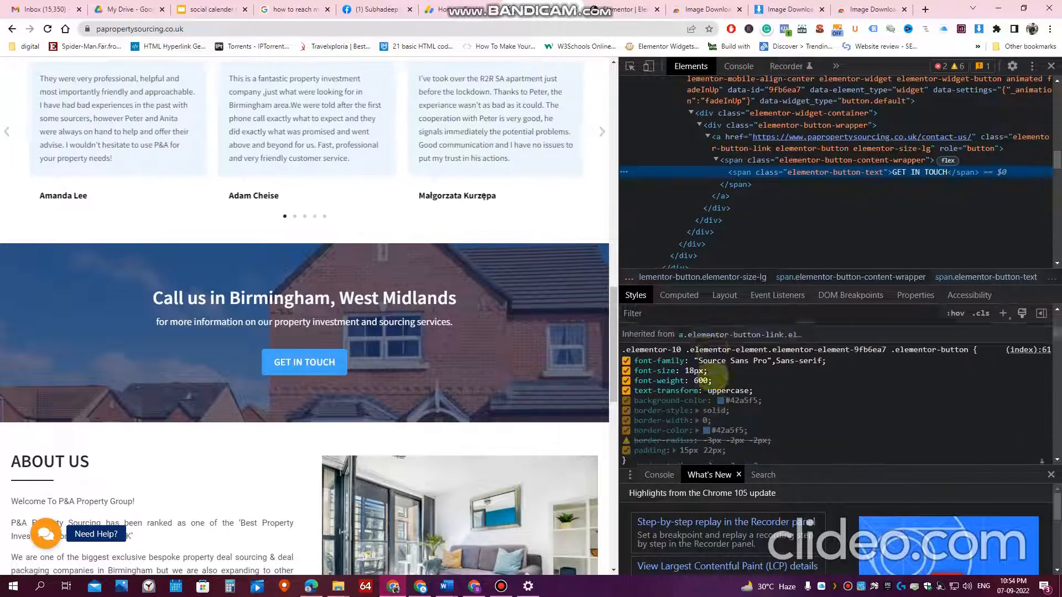
scroll(775, 390, down, 2)
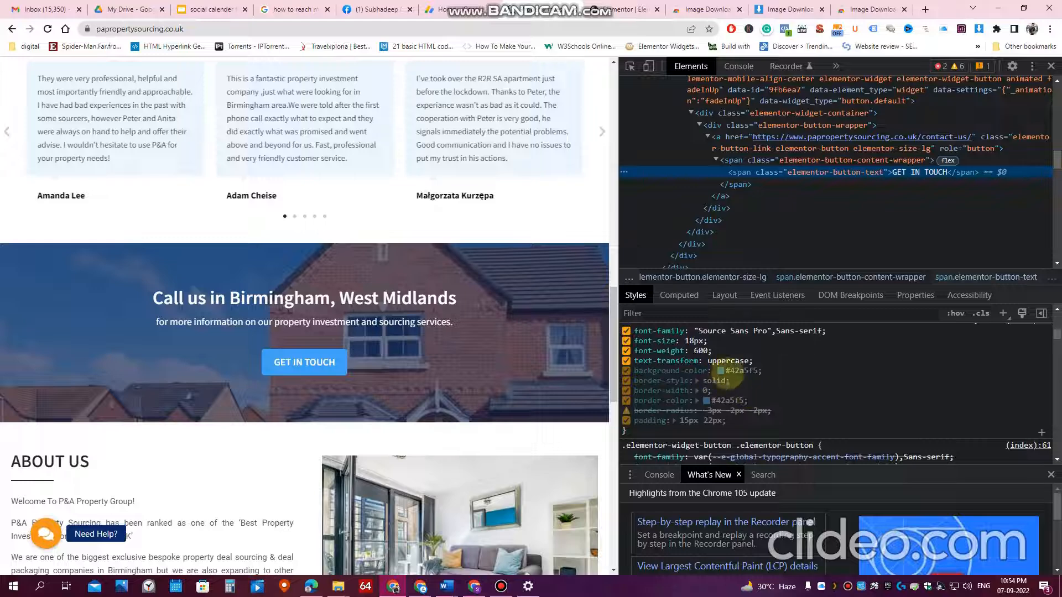
click(736, 372)
right_click(738, 374)
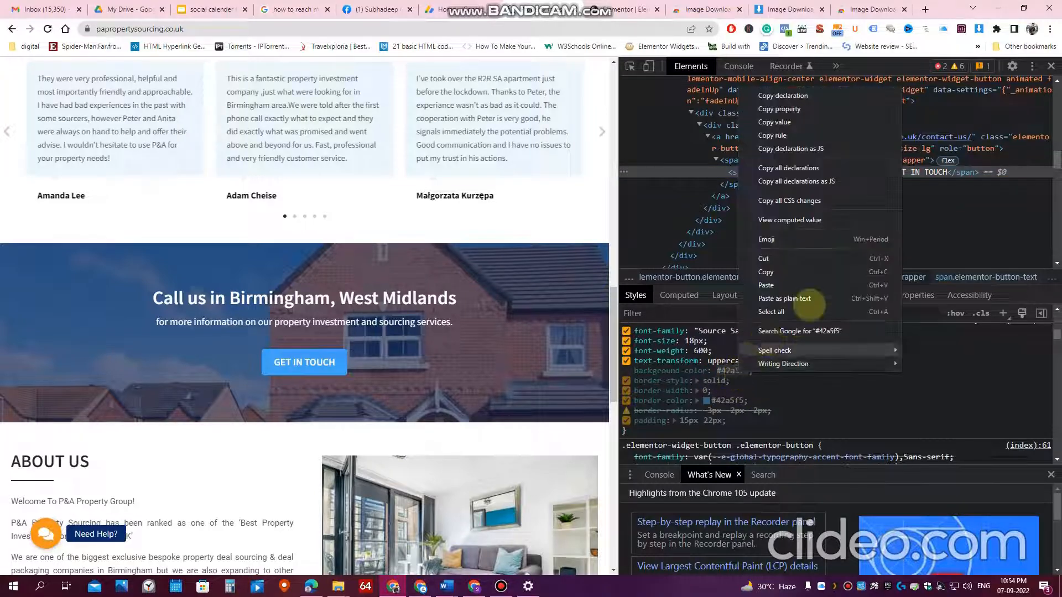
click(797, 301)
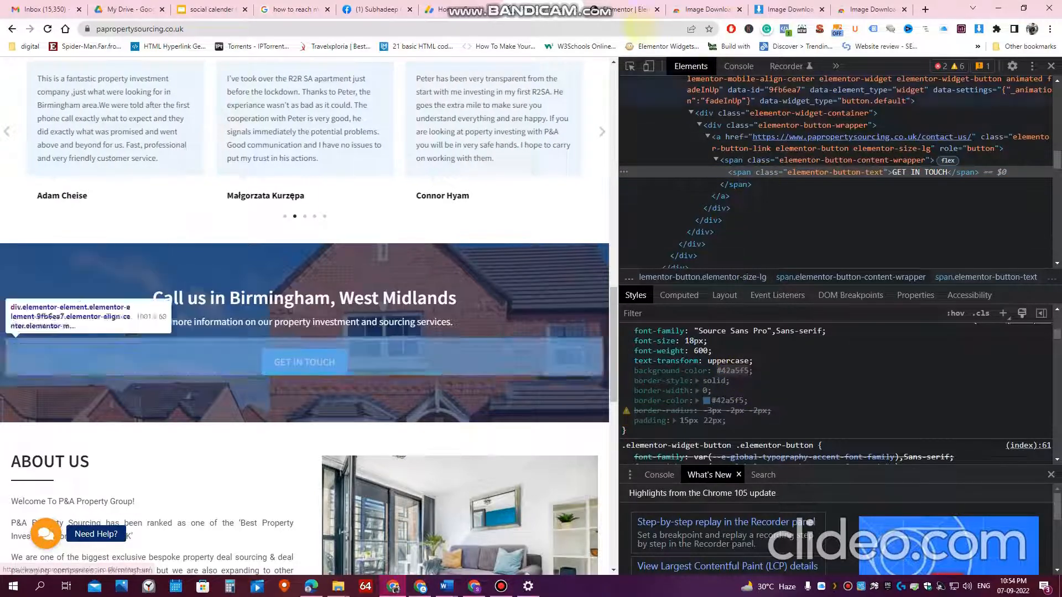
Step: Add a Button widget beneath the subline in the Elementor banner and centre-align it
click(621, 10)
click(364, 68)
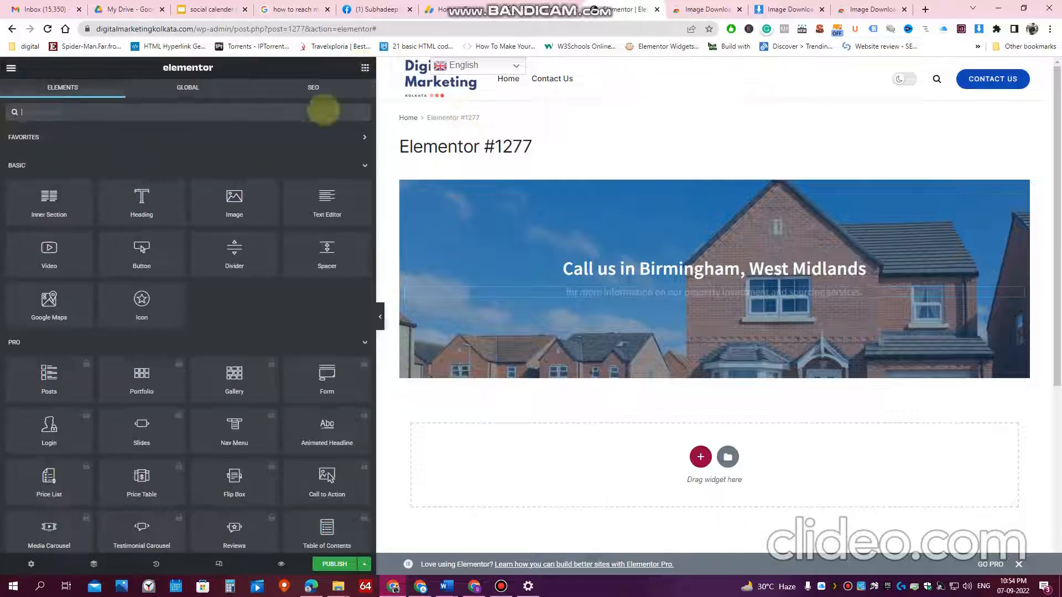
text(butt)
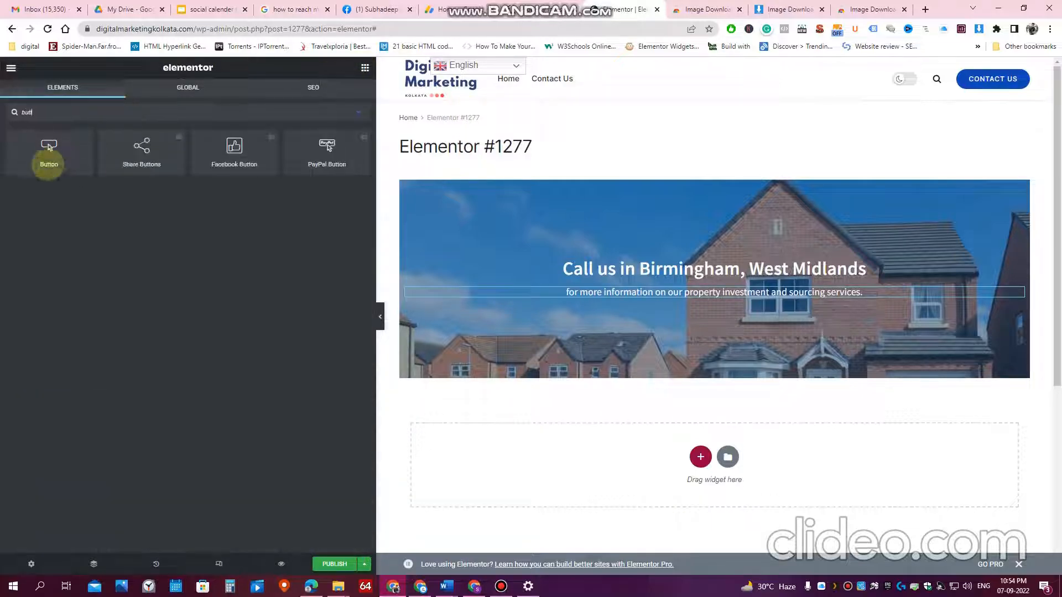
drag(49, 146, 720, 335)
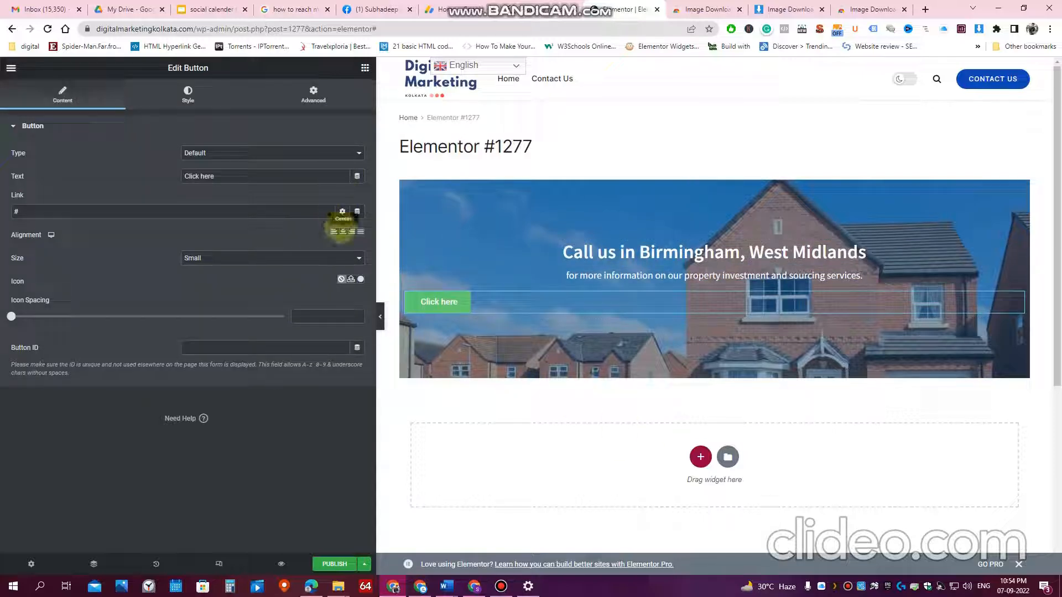
click(343, 231)
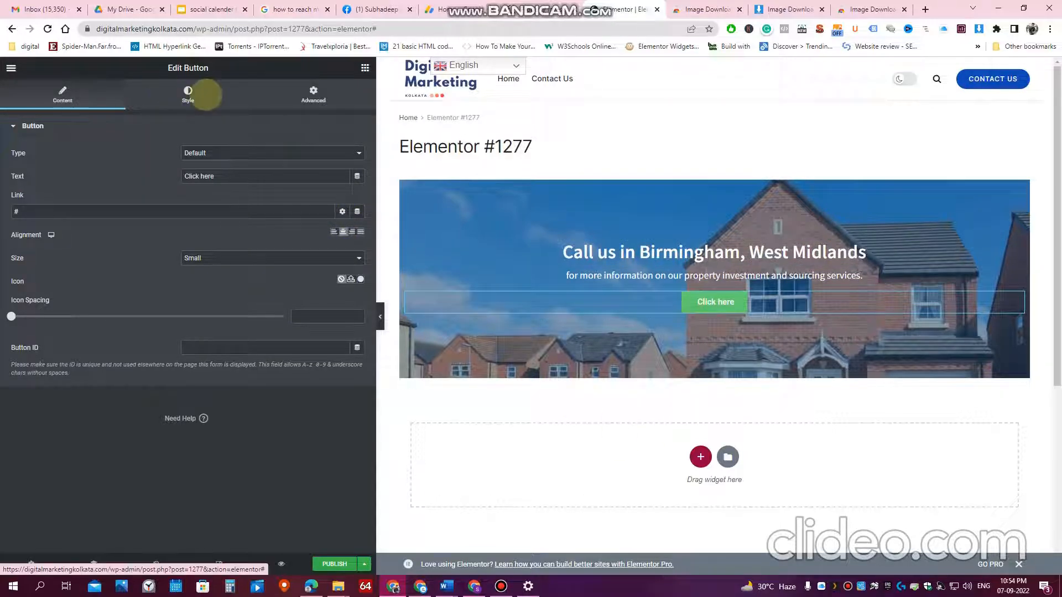
Step: Set the Elementor button's background colour to #42a5f5 and copy the reference button's "GET IN TOUCH" label
click(206, 96)
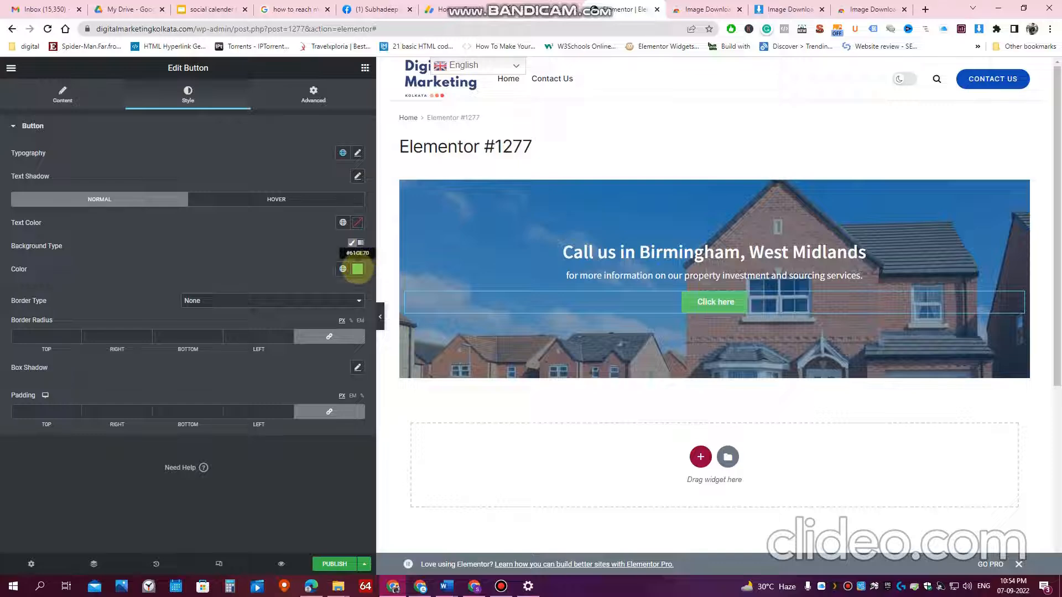
click(357, 269)
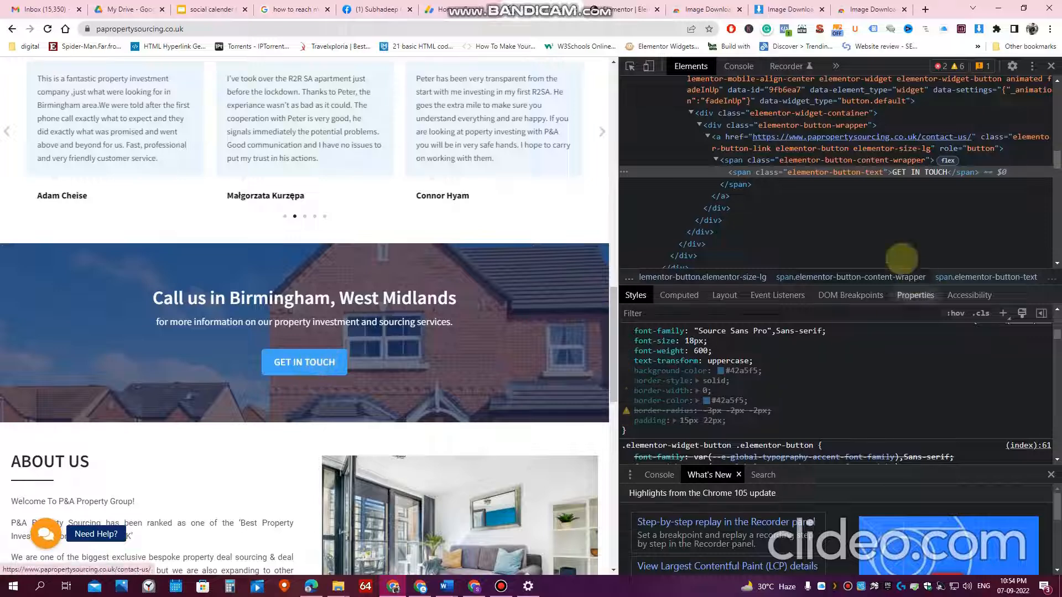
right_click(912, 175)
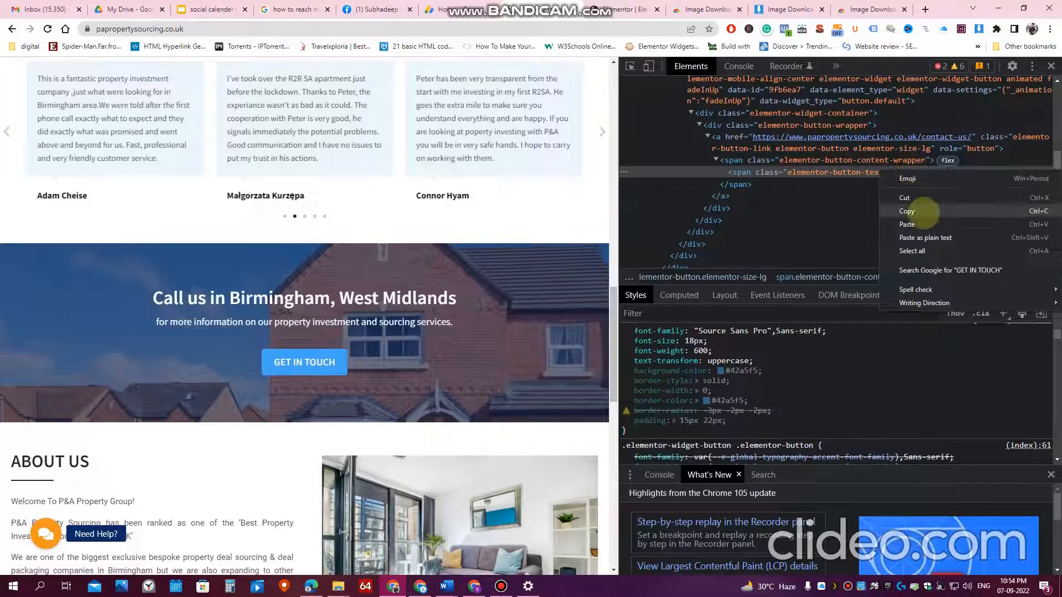
click(914, 209)
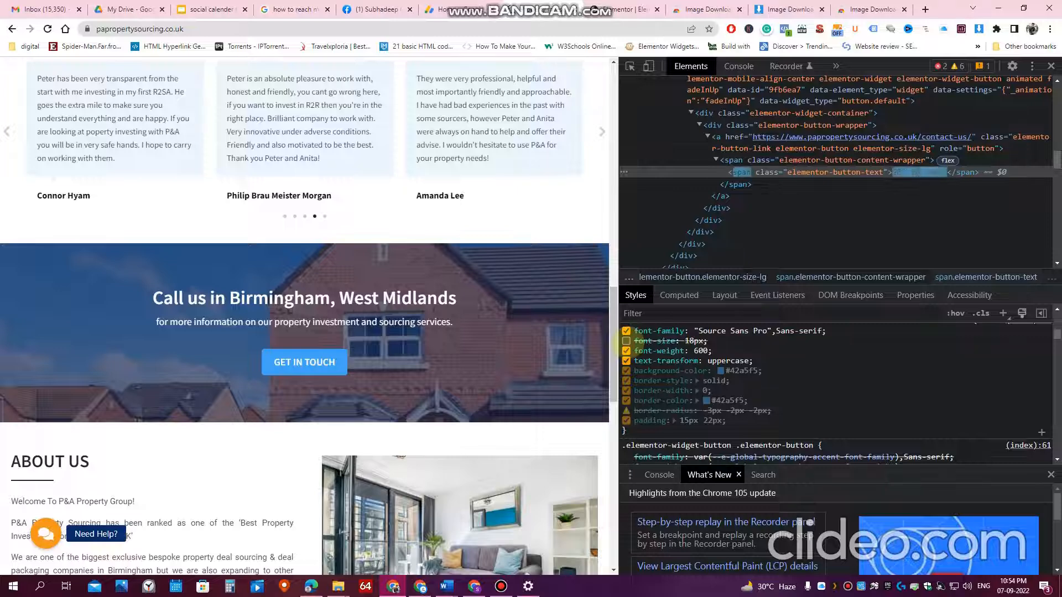
Step: Toggle the reference button's font and background-color declarations off and on to examine what each one controls
click(626, 351)
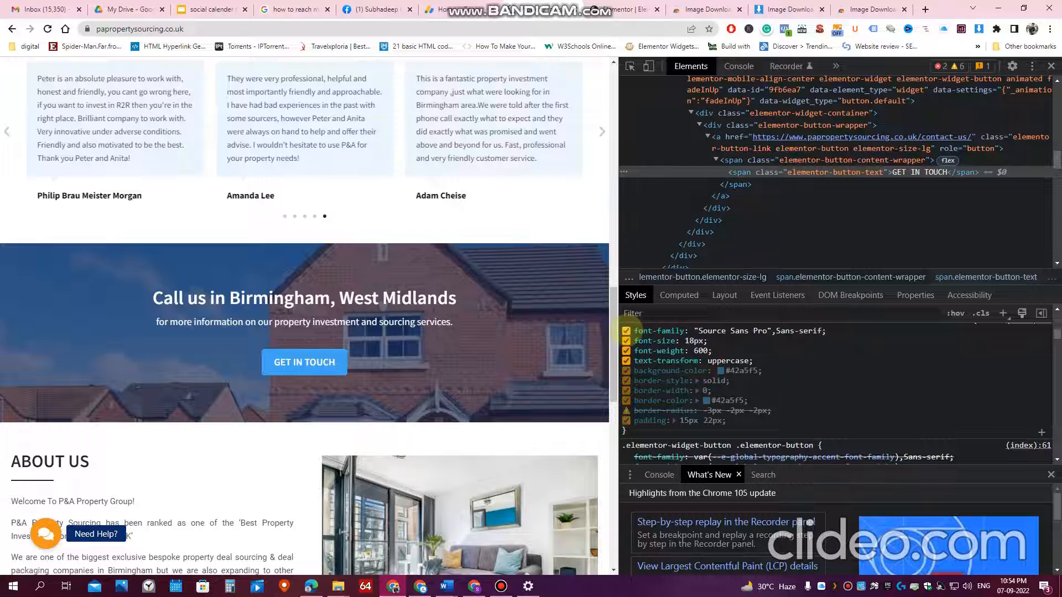
click(626, 331)
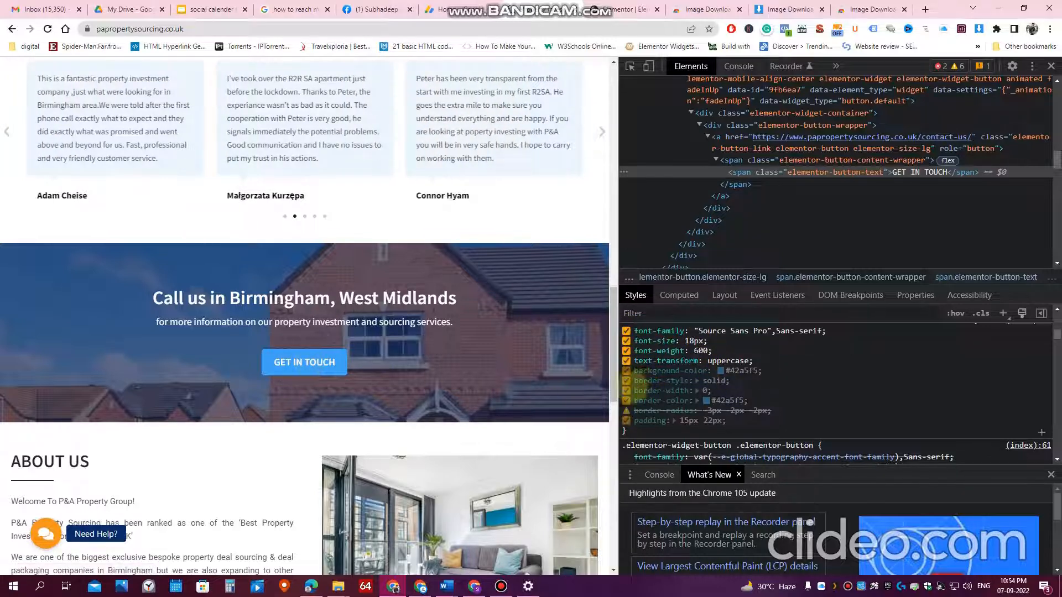
click(627, 370)
click(627, 370)
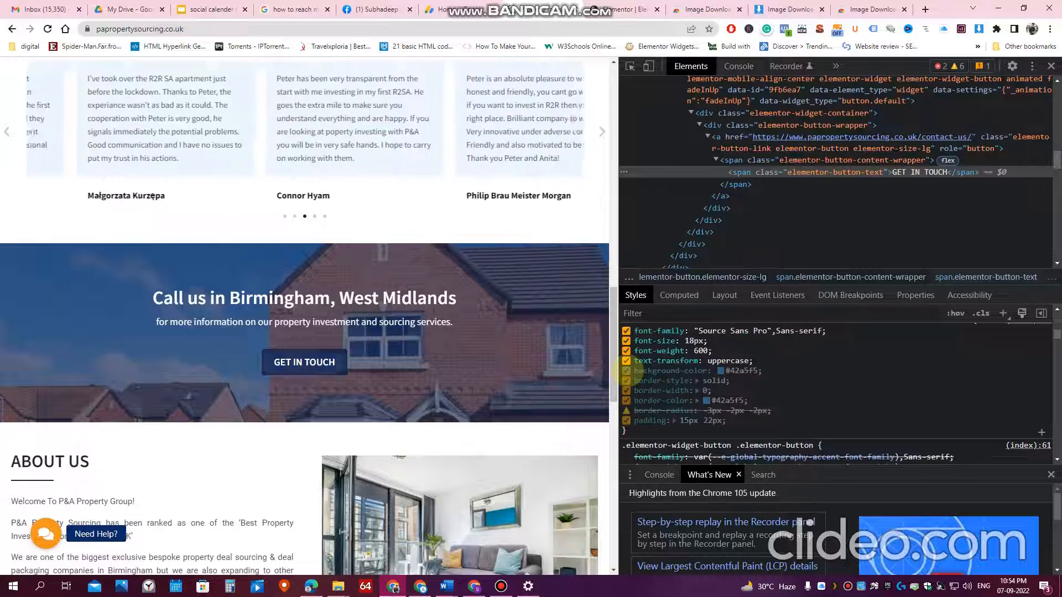
click(627, 370)
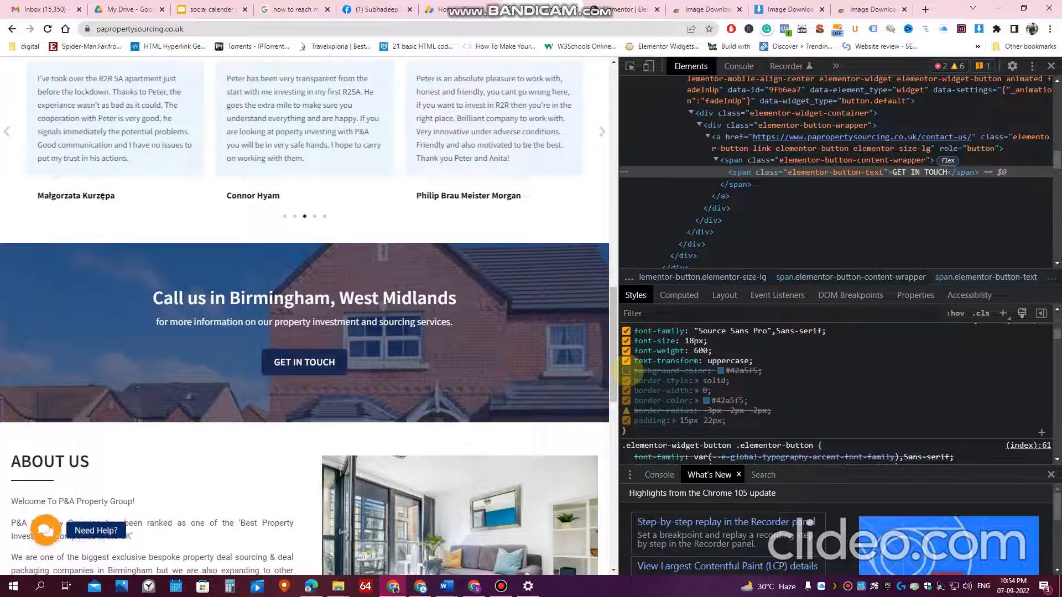
click(627, 371)
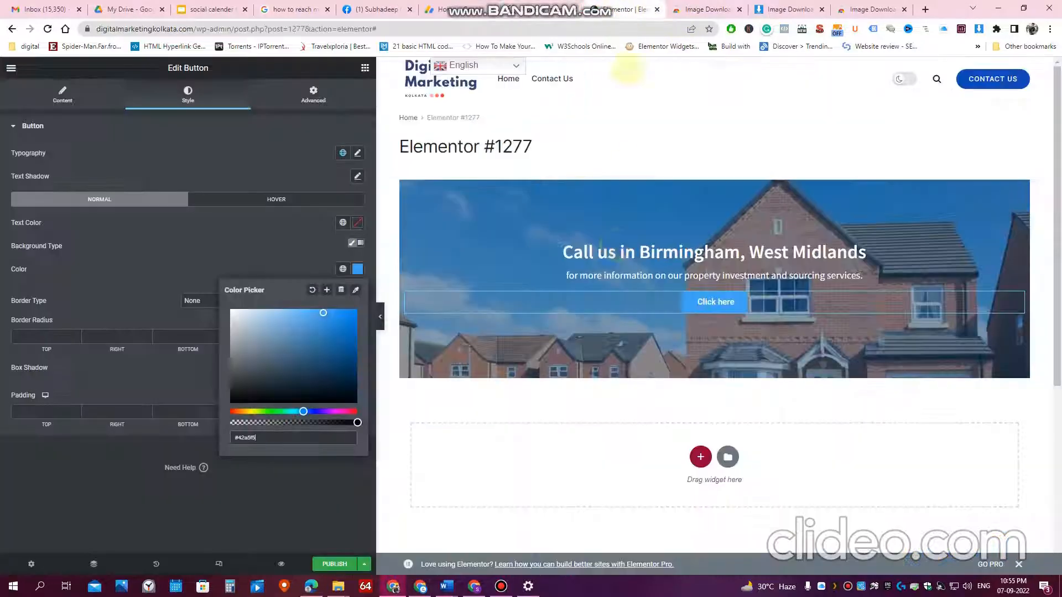
Step: Set the Elementor button's text to "Get in touch" and its text transform to Uppercase
click(63, 99)
triple_click(209, 176)
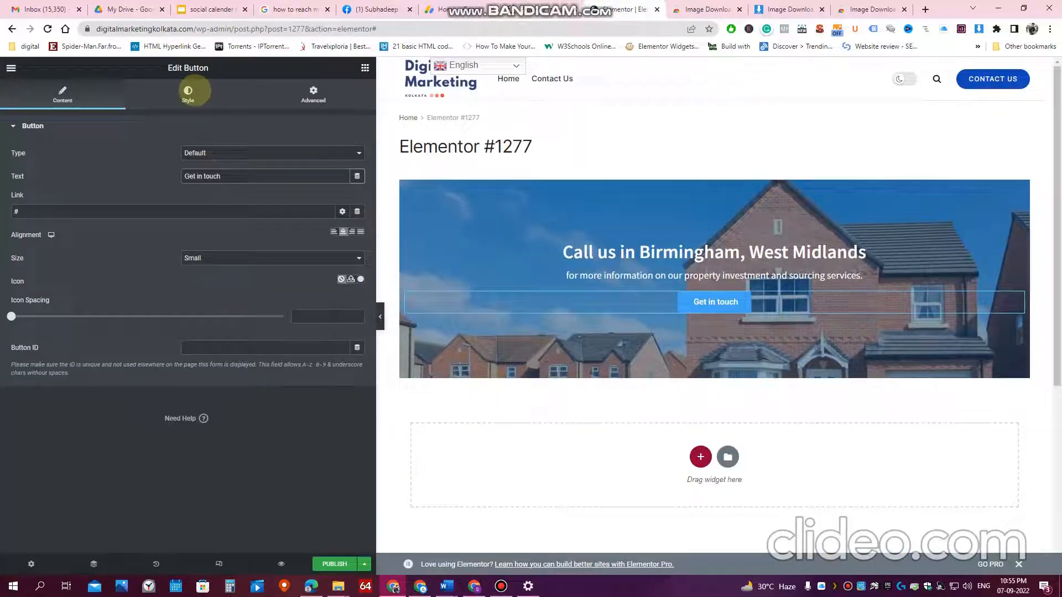
click(188, 90)
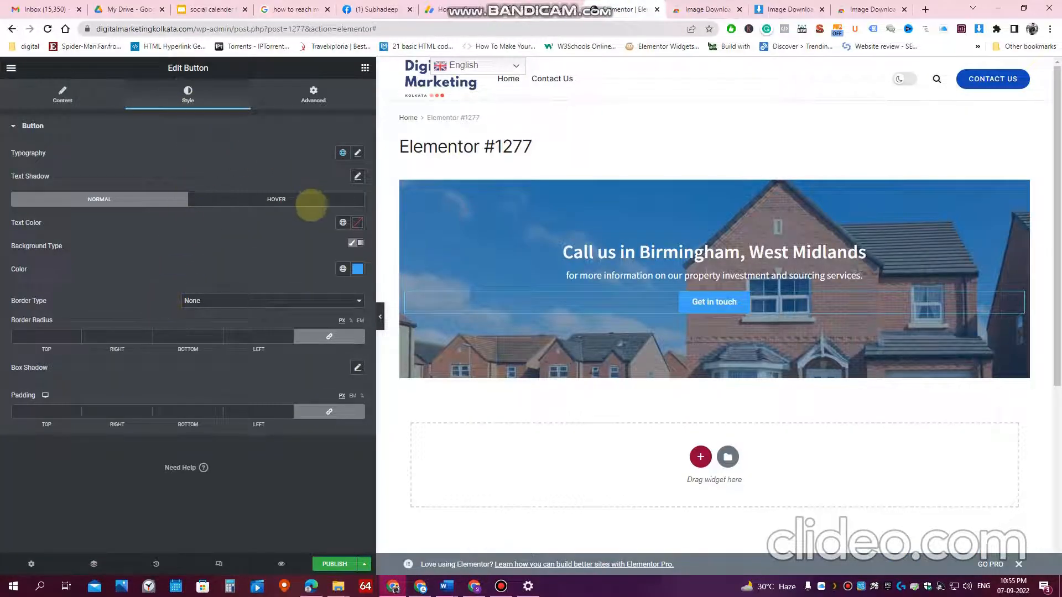
click(357, 153)
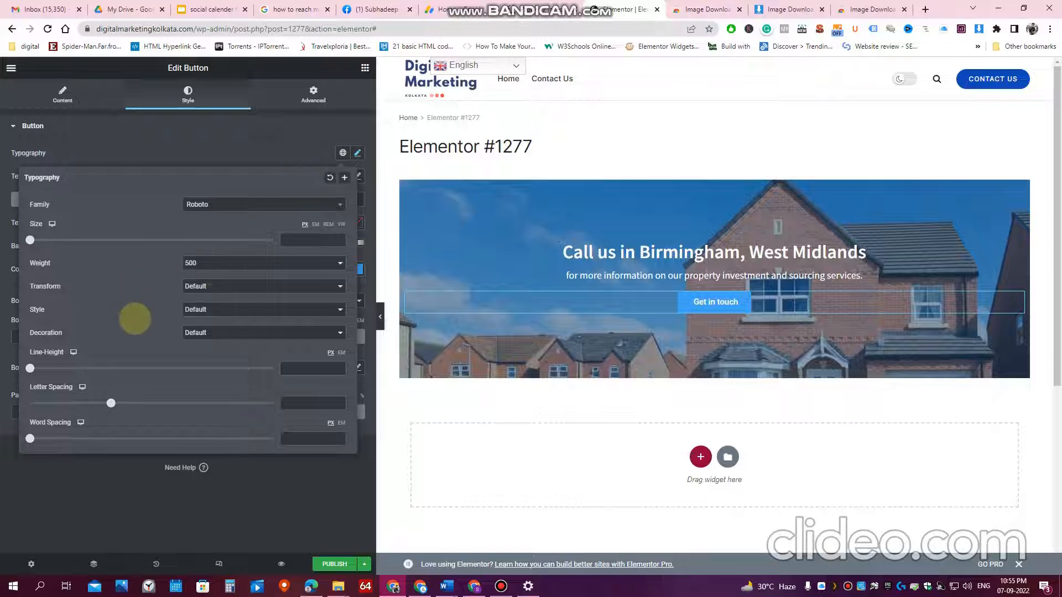
click(215, 286)
click(214, 304)
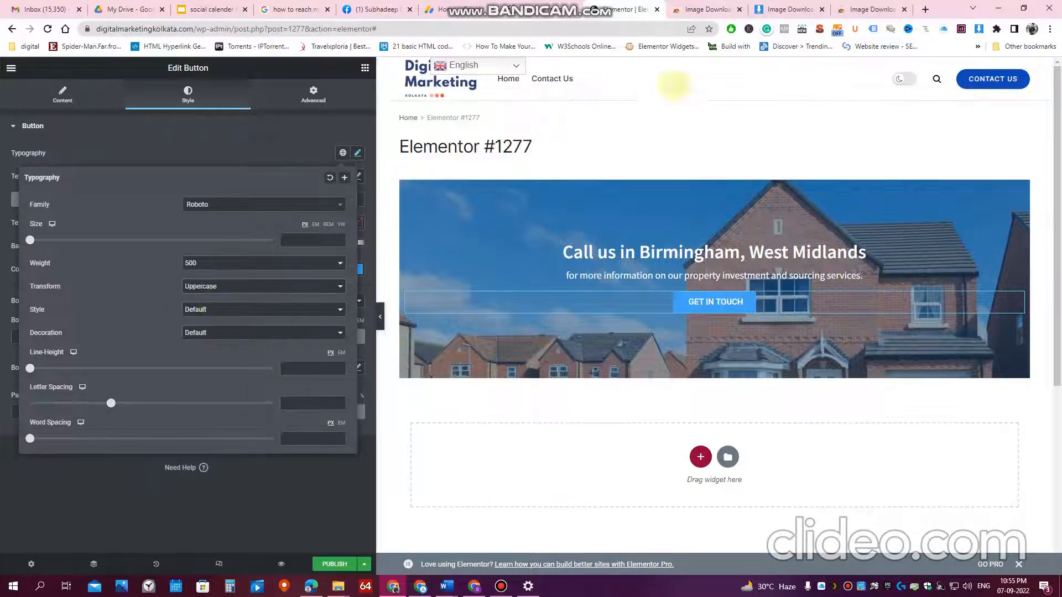
Step: Copy the font name from the reference button's rules and set the Elementor button's font family to Source Sans Pro
click(241, 203)
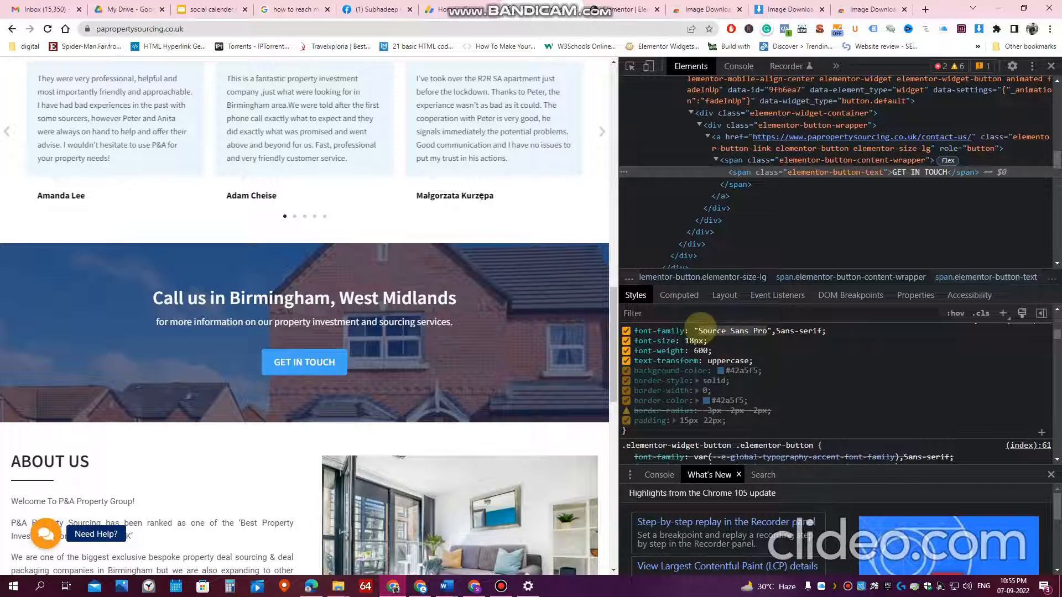
right_click(710, 329)
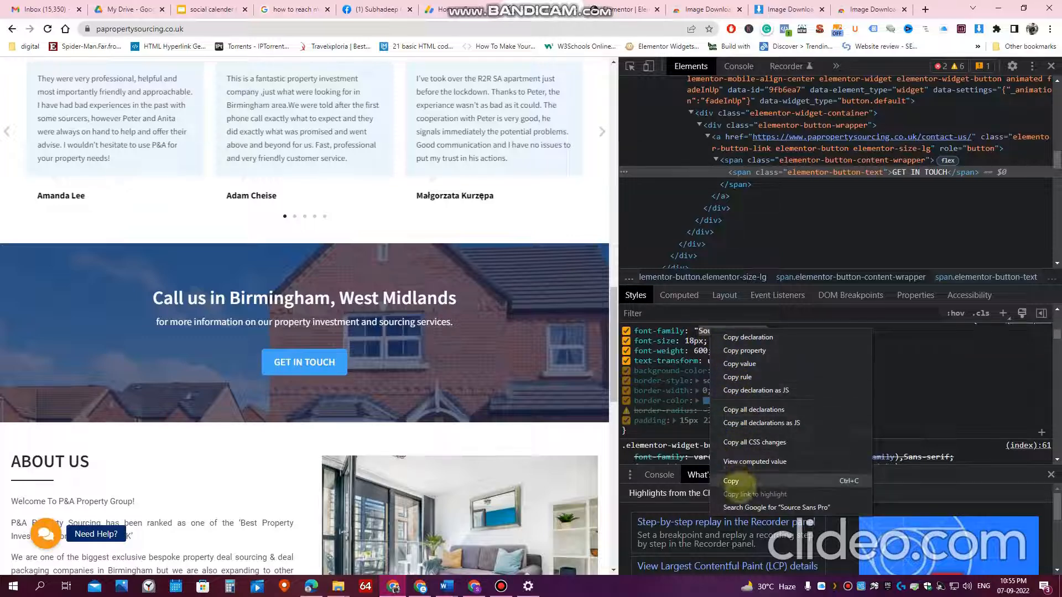
click(735, 481)
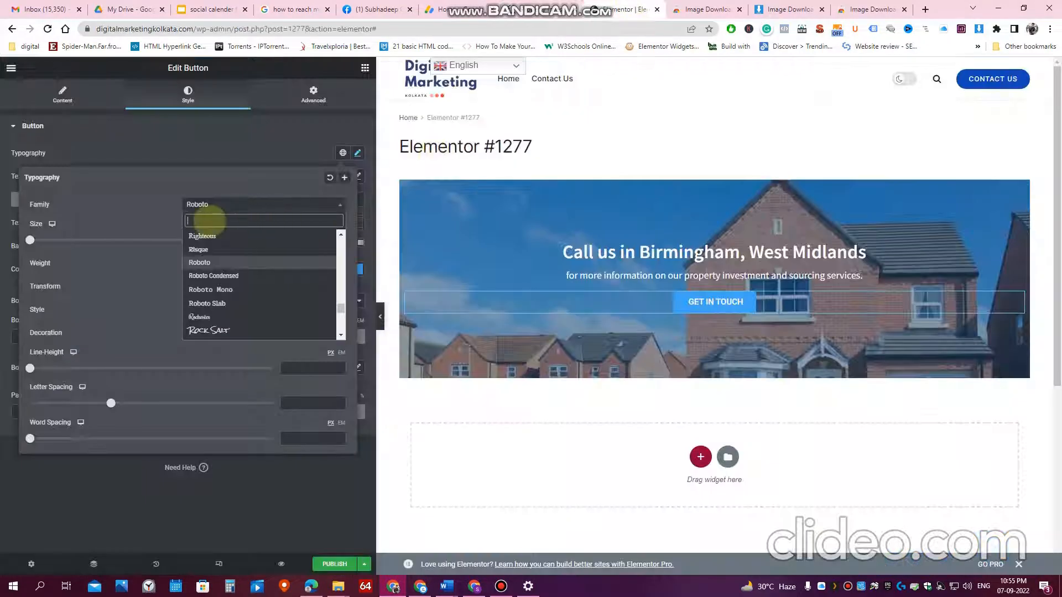
key(ctrl+v)
click(223, 248)
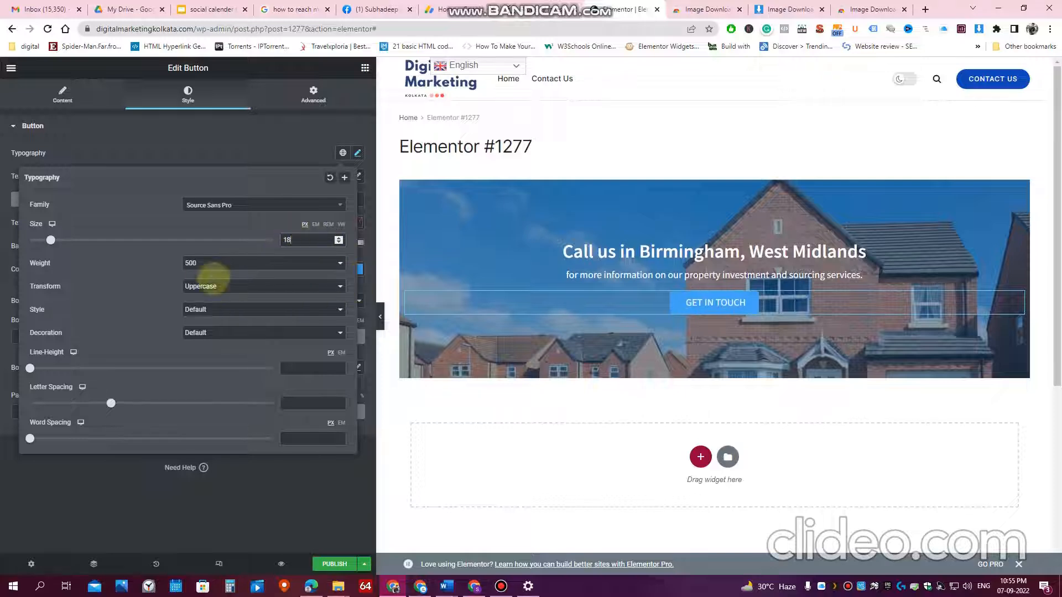
Step: Set the Elementor button's font size to 18 px and weight to 600, and compare it with the reference button
click(196, 265)
click(196, 320)
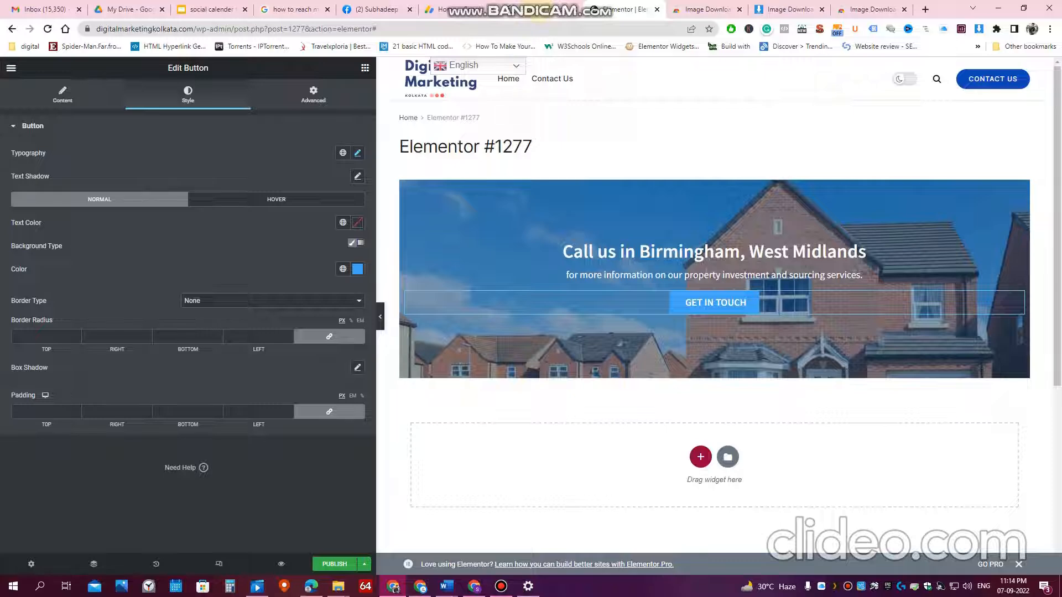
click(545, 9)
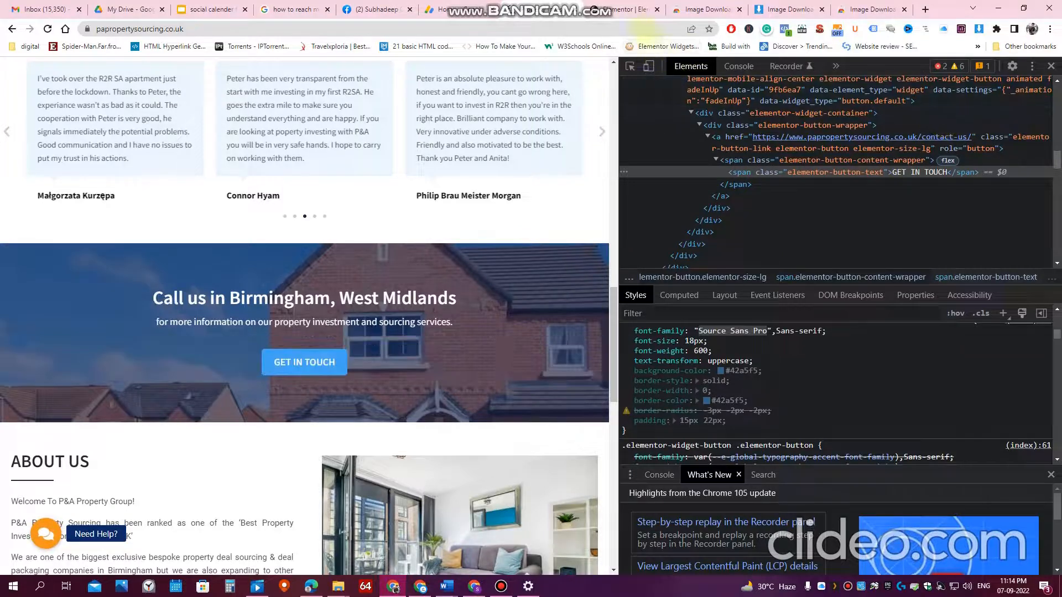
click(636, 10)
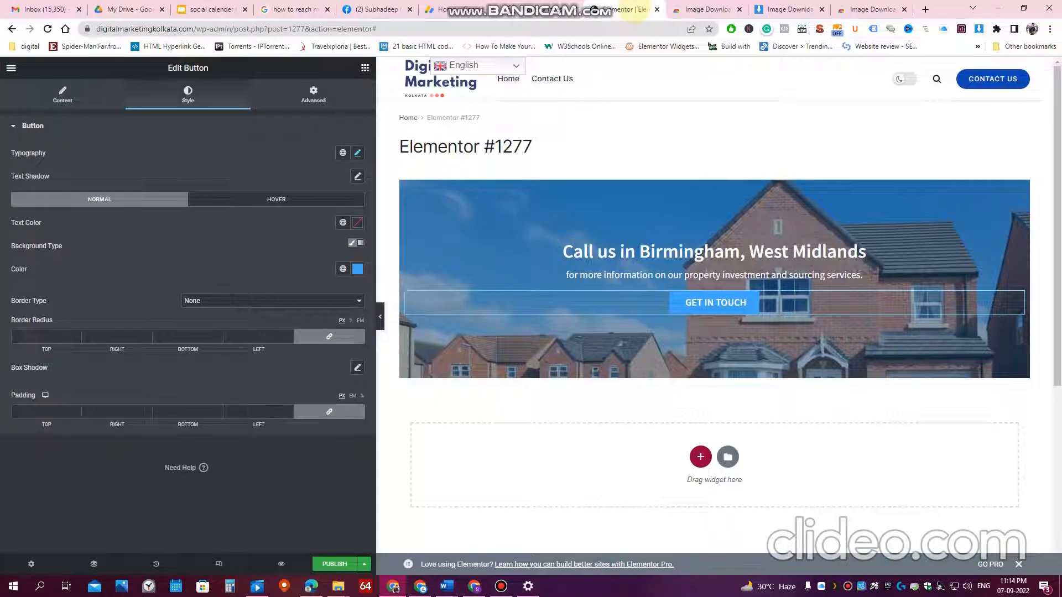